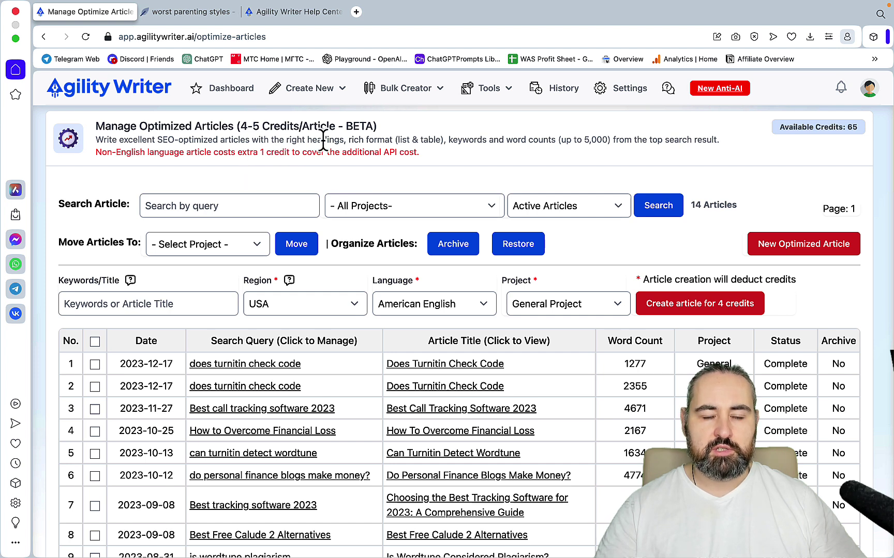
# Choose Full GPT-4 in the Advanced Mode article's GPT Version/AI Detection dropdown.
pyautogui.scroll(-5, 843, 220)
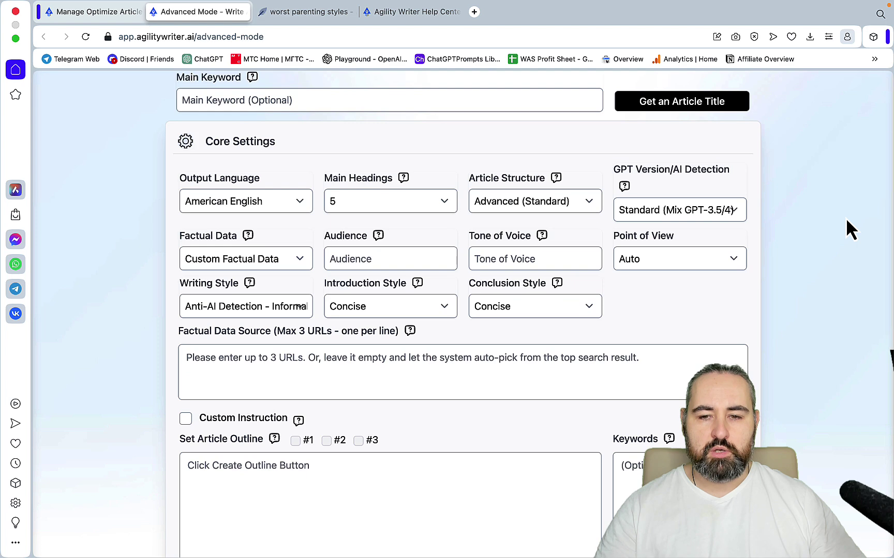
pyautogui.click(715, 207)
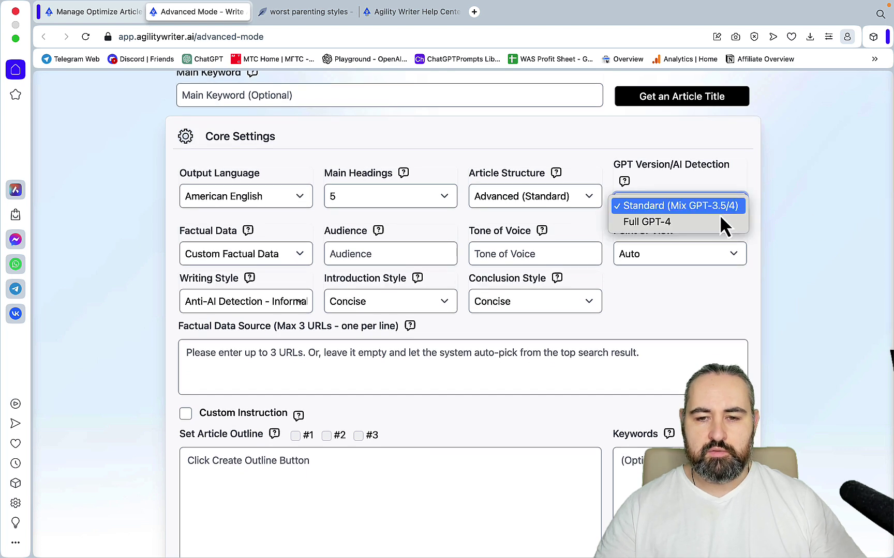
pyautogui.click(706, 223)
pyautogui.scroll(-10, 750, 233)
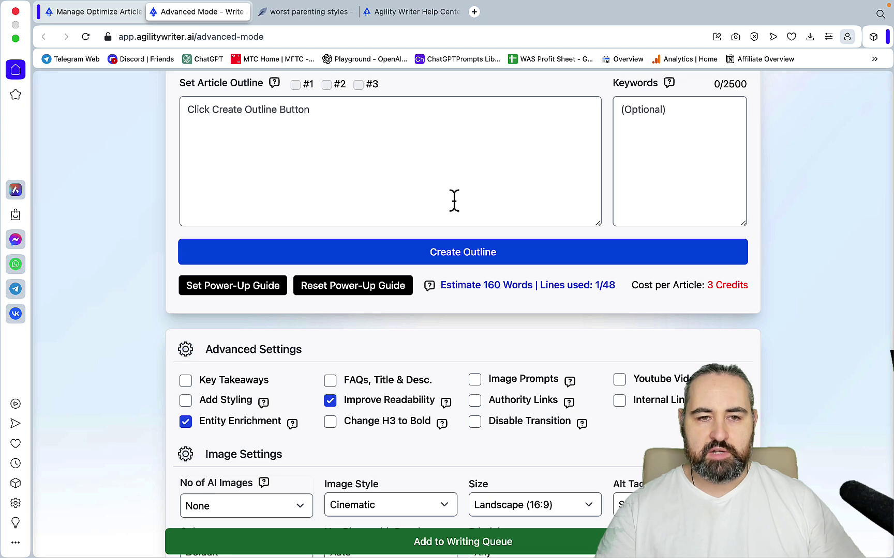
# Glance at the optimized articles list, then return to the Advanced Mode Keywords field.
pyautogui.hotkey('ctrl', 'shift', 'Tab')
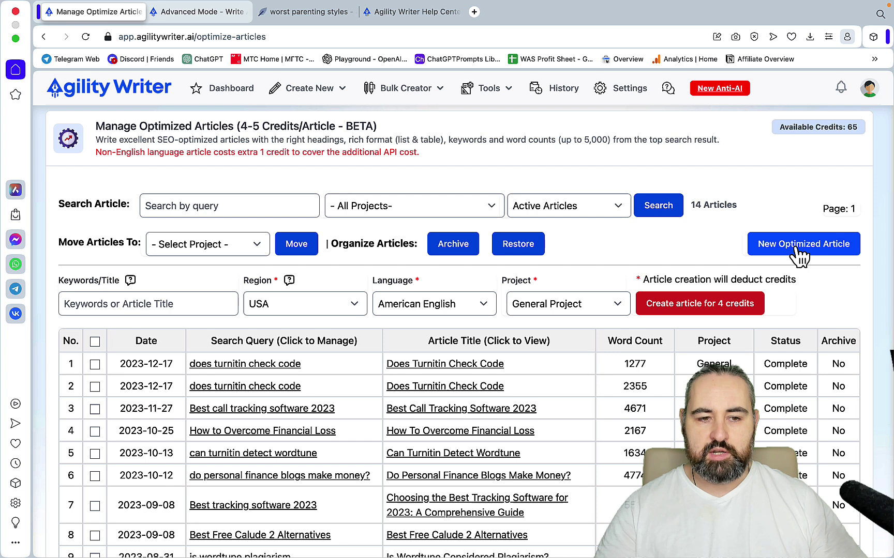
pyautogui.hotkey('ctrl', 'Tab')
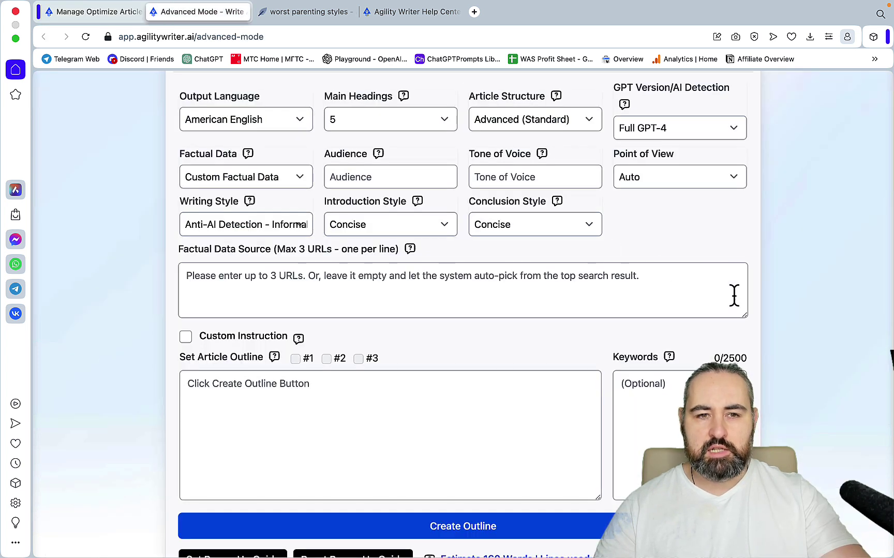
pyautogui.rightClick(642, 391)
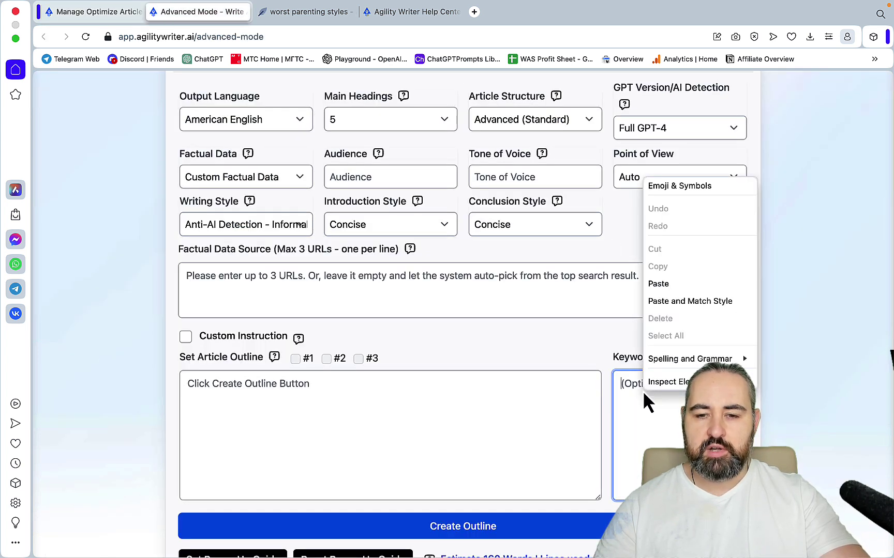
pyautogui.click(654, 426)
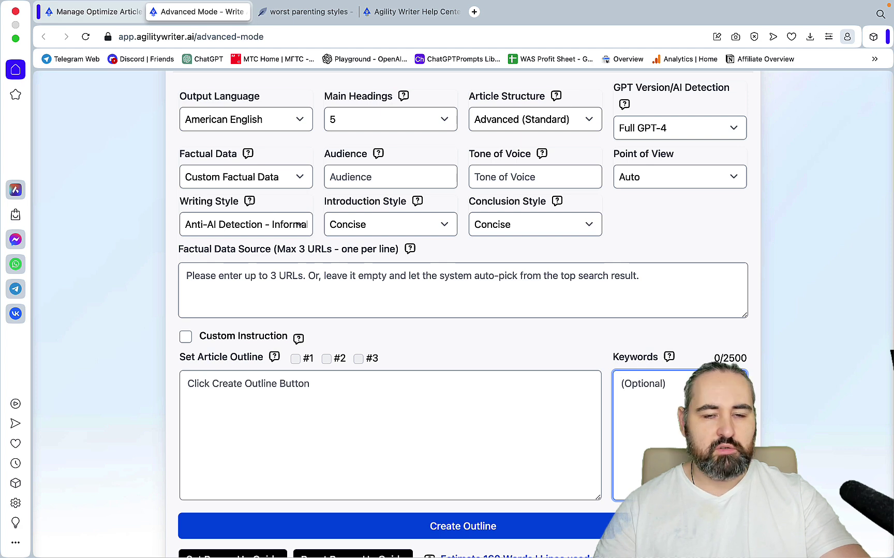
# Submit an optimized article for 'Can dogs eat longan' for 4 credits, then return to Advanced Mode.
pyautogui.hotkey('ctrl', 'shift', 'Tab')
pyautogui.click(176, 303)
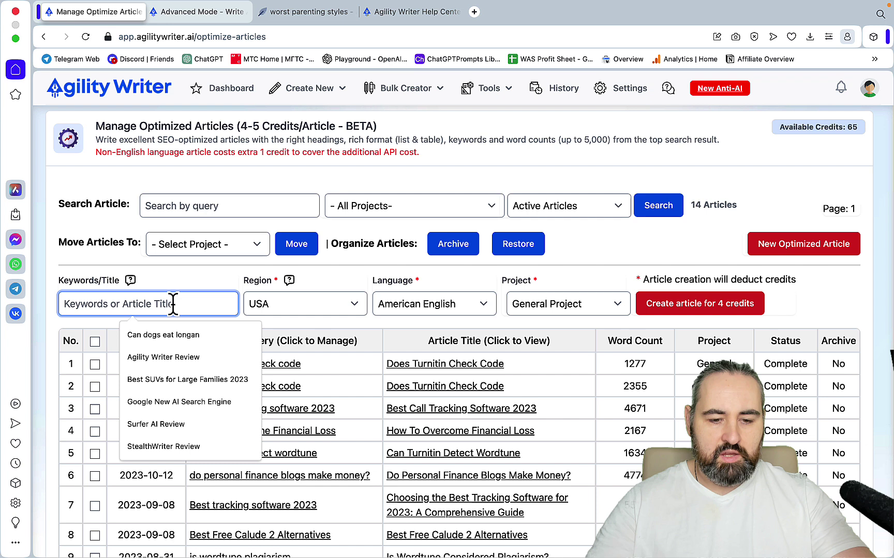
pyautogui.write('can')
pyautogui.click(212, 336)
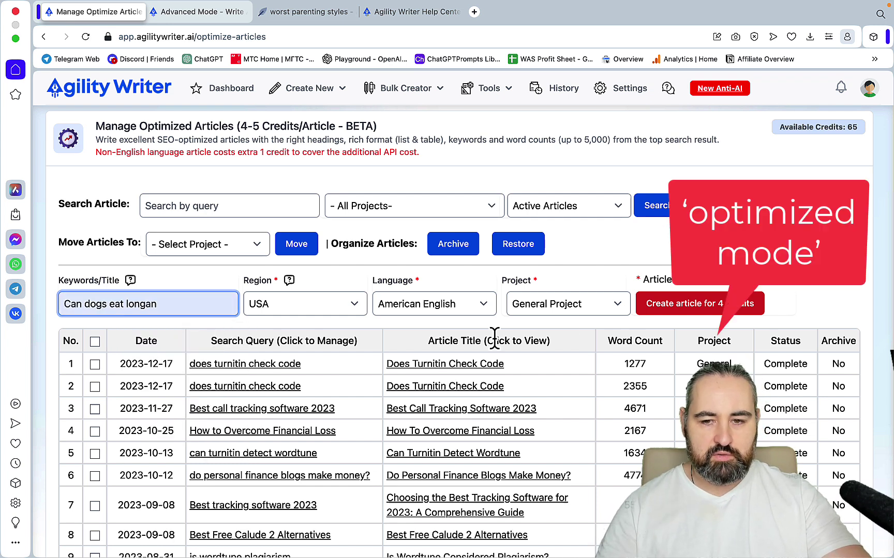
pyautogui.click(677, 305)
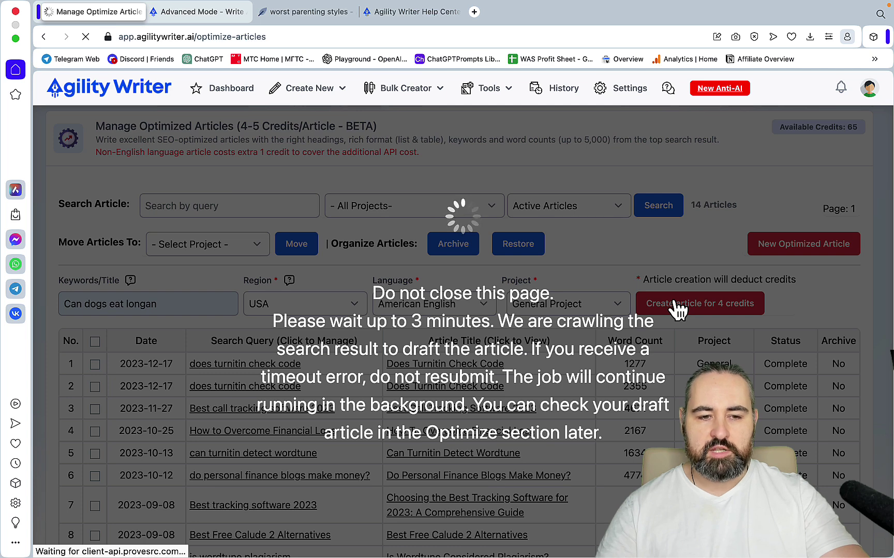
pyautogui.click(199, 12)
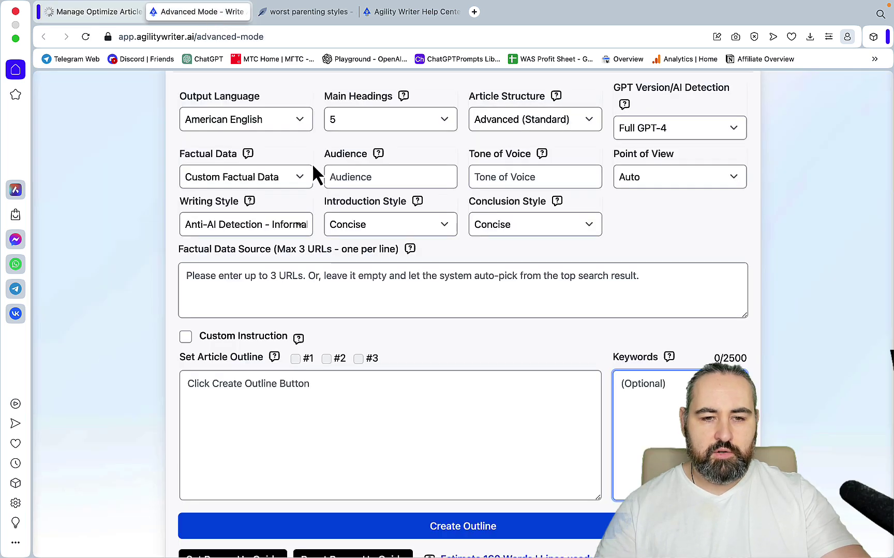
# Review the Casual-tone, five-section longan outline and the three-URL source limit, then focus Factual Data Source.
pyautogui.scroll(-2, 310, 362)
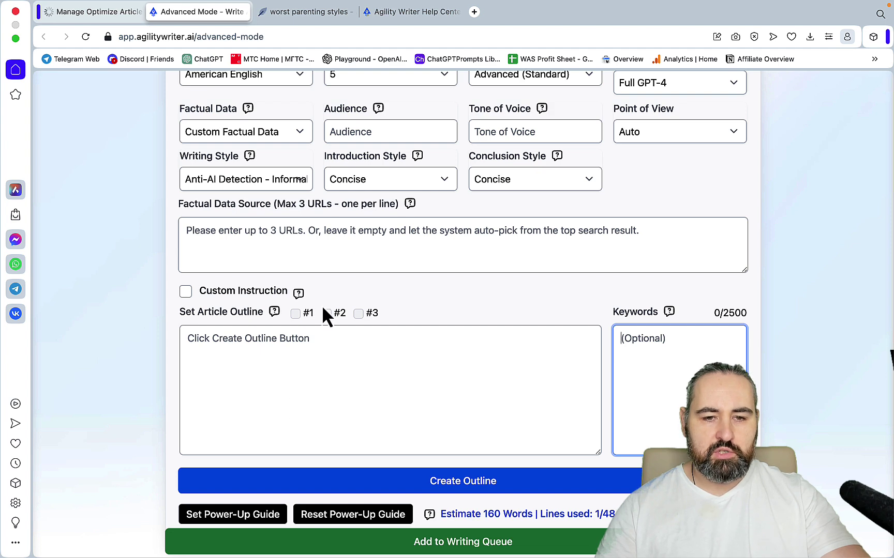
pyautogui.scroll(2, 322, 305)
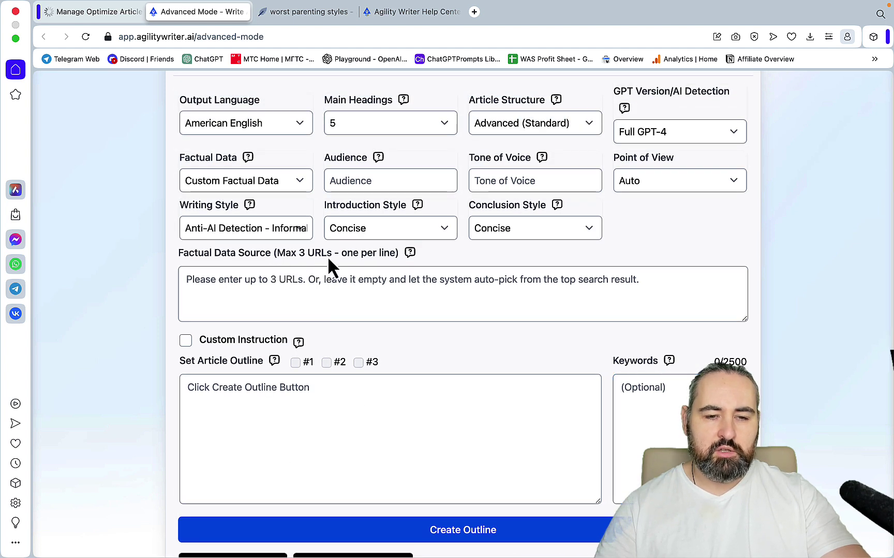
pyautogui.moveTo(278, 262); pyautogui.dragTo(278, 261)
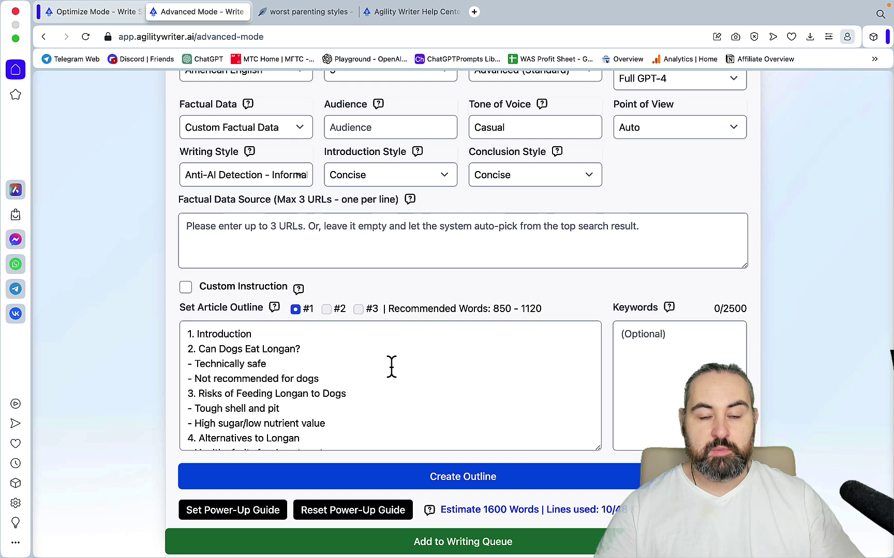
pyautogui.scroll(-2, 265, 368)
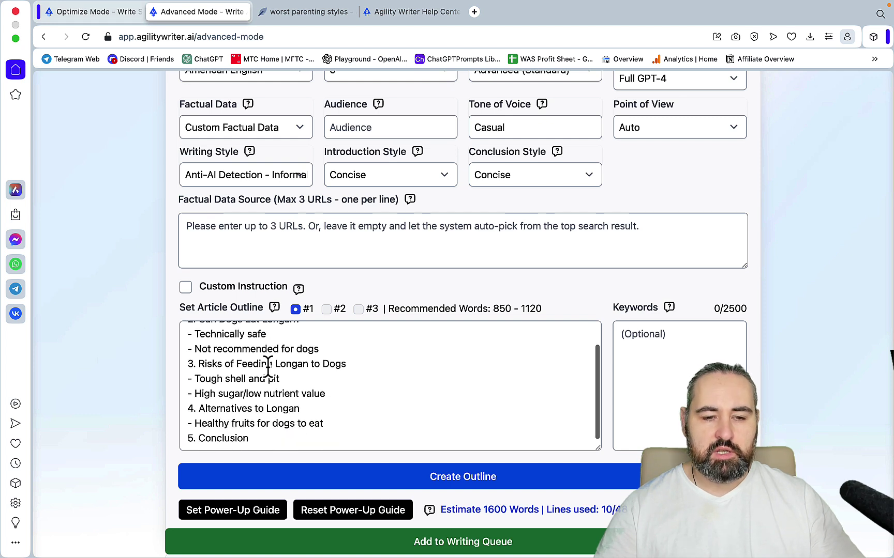
pyautogui.scroll(2, 268, 368)
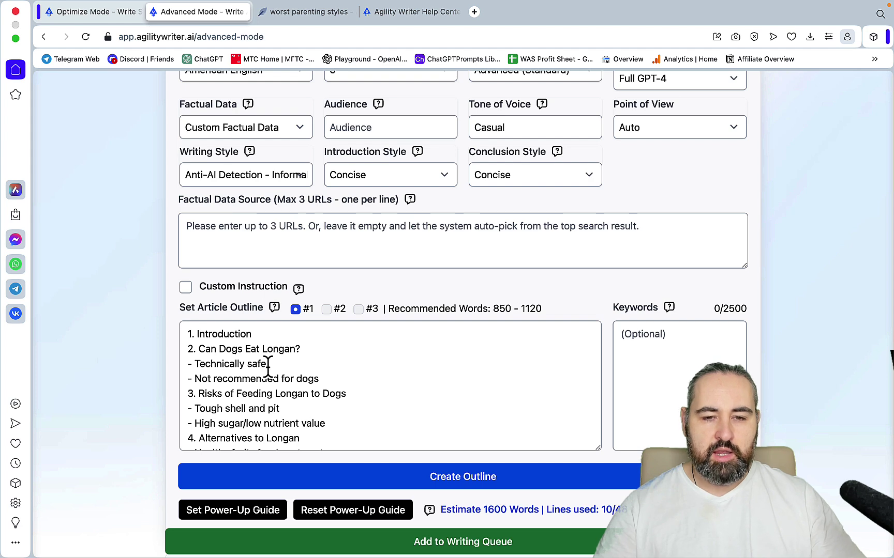
pyautogui.scroll(1, 267, 367)
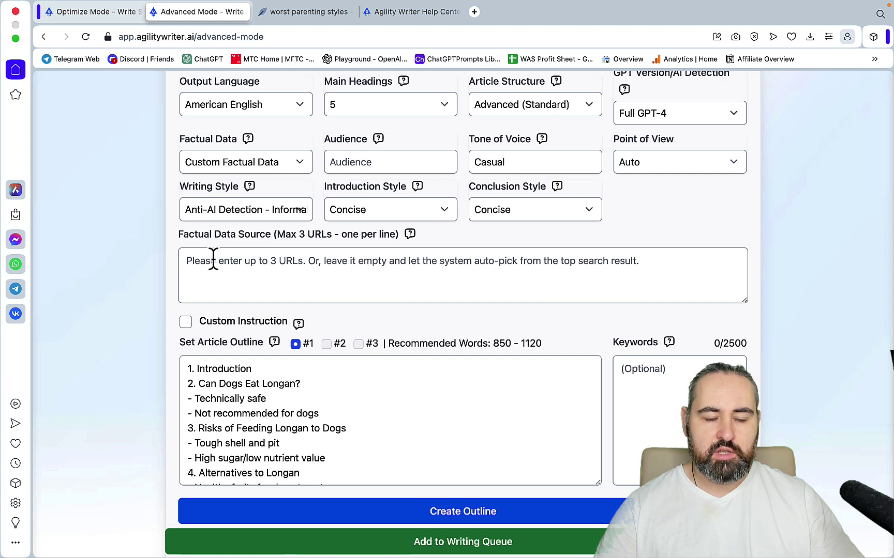
pyautogui.click(184, 263)
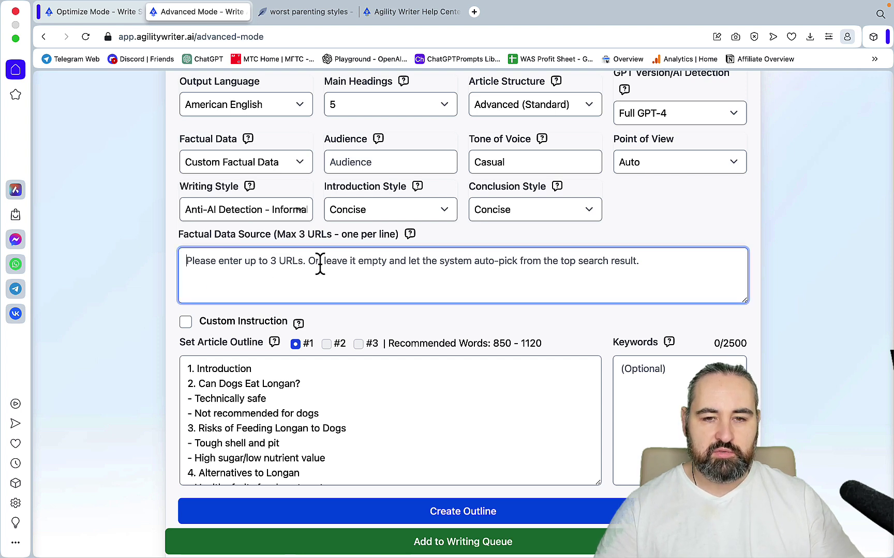
pyautogui.scroll(2, 320, 265)
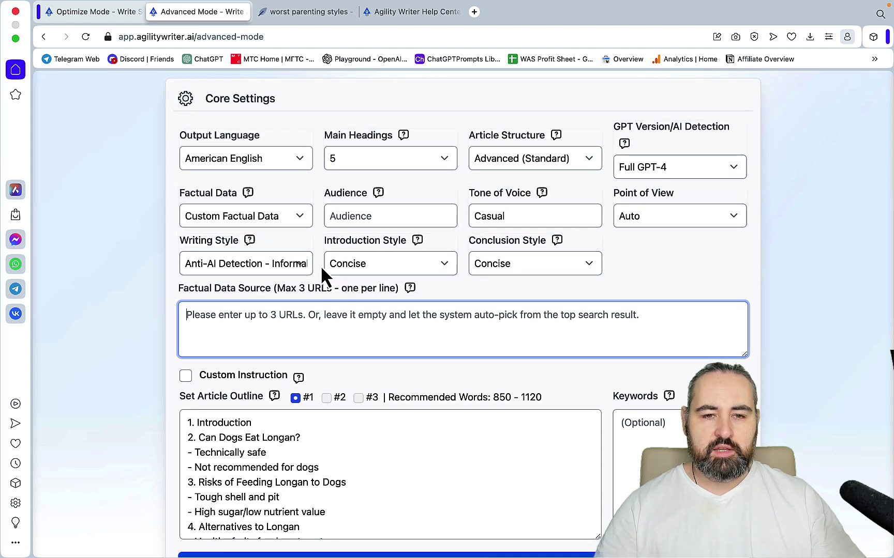
pyautogui.click(433, 158)
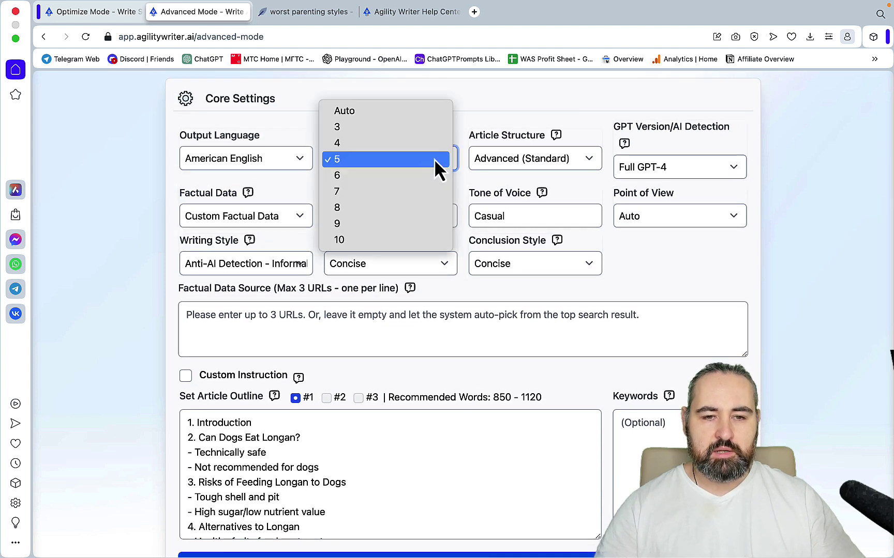
pyautogui.click(470, 111)
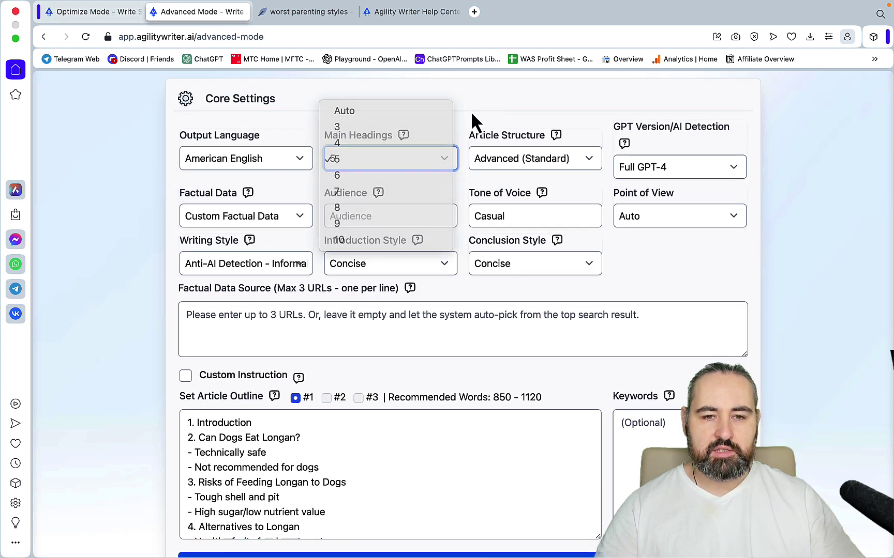
pyautogui.click(443, 171)
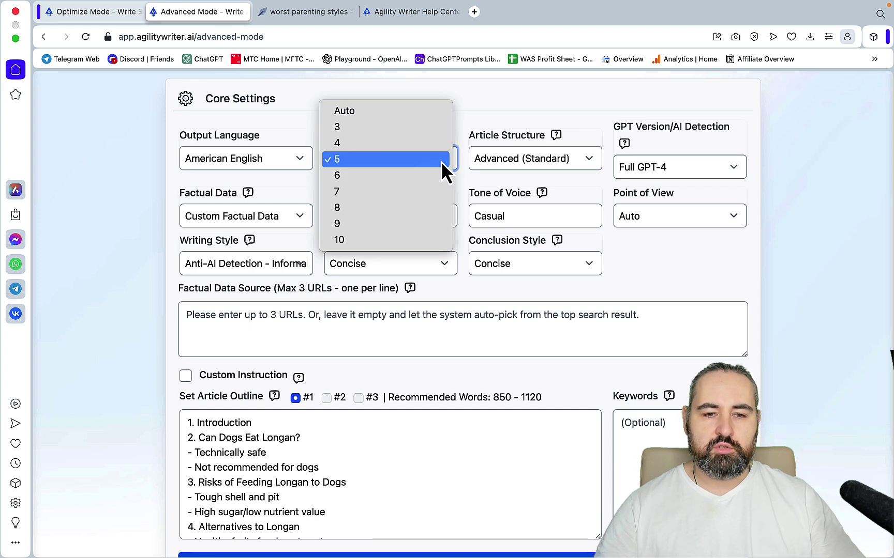
pyautogui.click(425, 240)
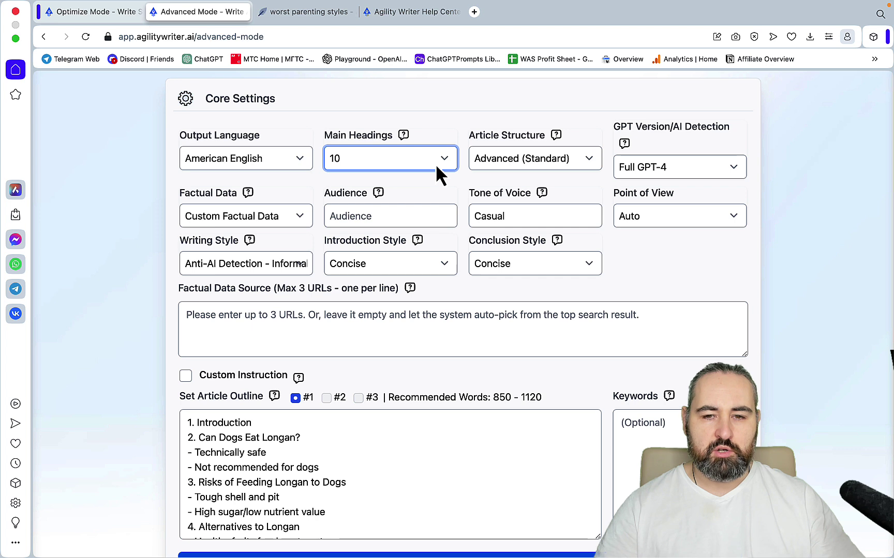
pyautogui.click(449, 161)
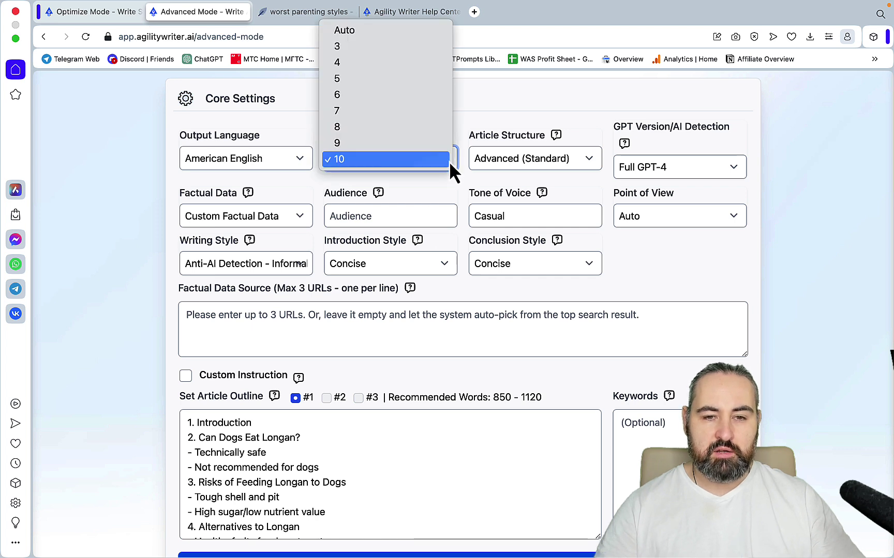
pyautogui.click(419, 80)
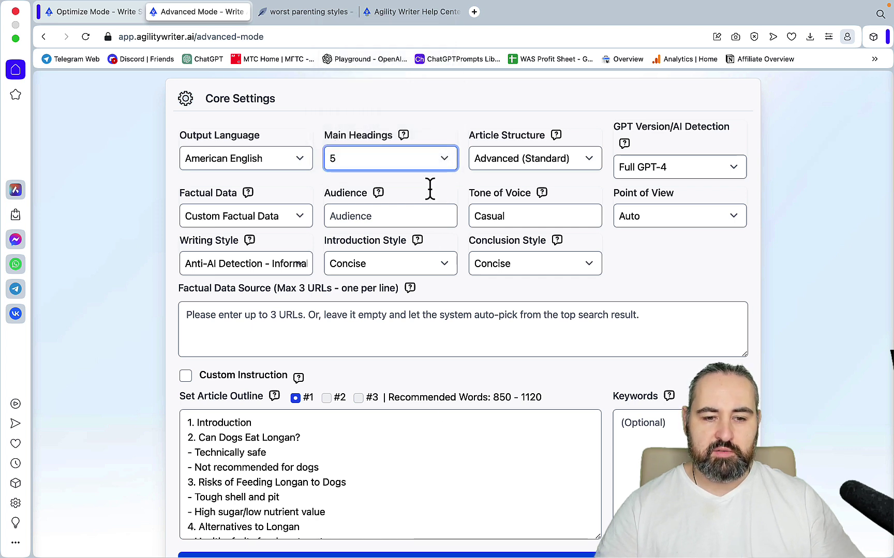
pyautogui.scroll(-2, 453, 433)
pyautogui.scroll(-2, 449, 479)
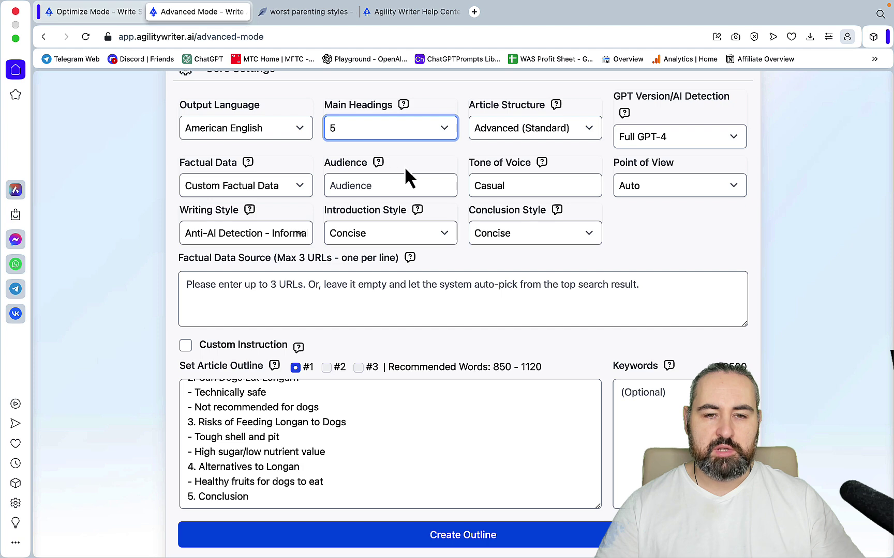
pyautogui.click(114, 14)
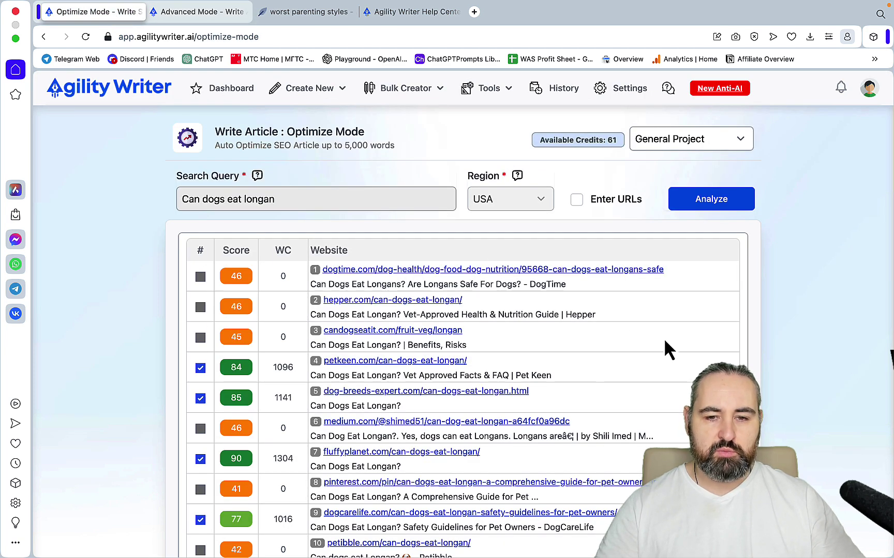
pyautogui.scroll(-1, 521, 329)
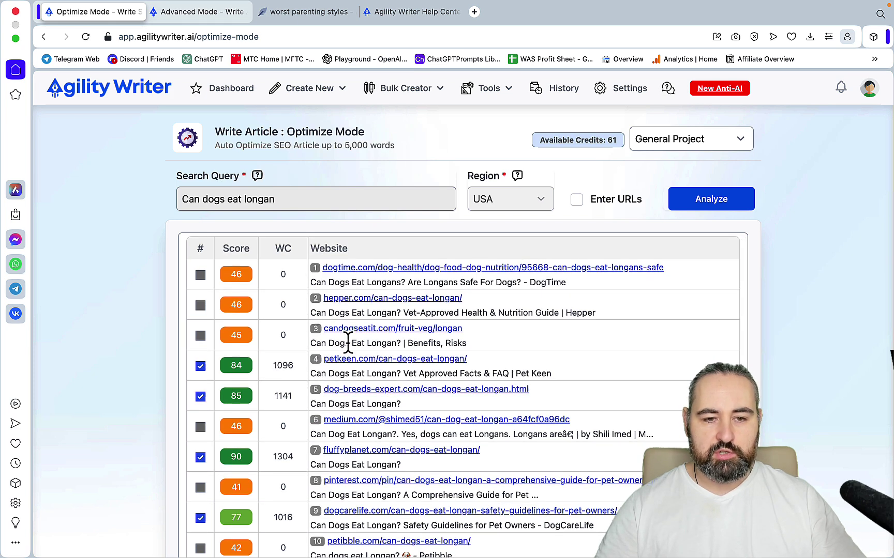
pyautogui.scroll(-2, 279, 414)
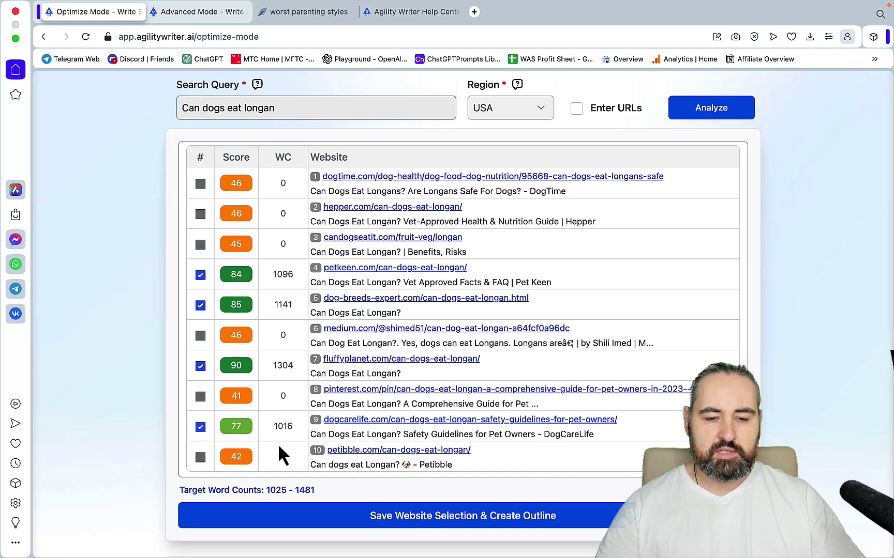
pyautogui.scroll(1, 236, 367)
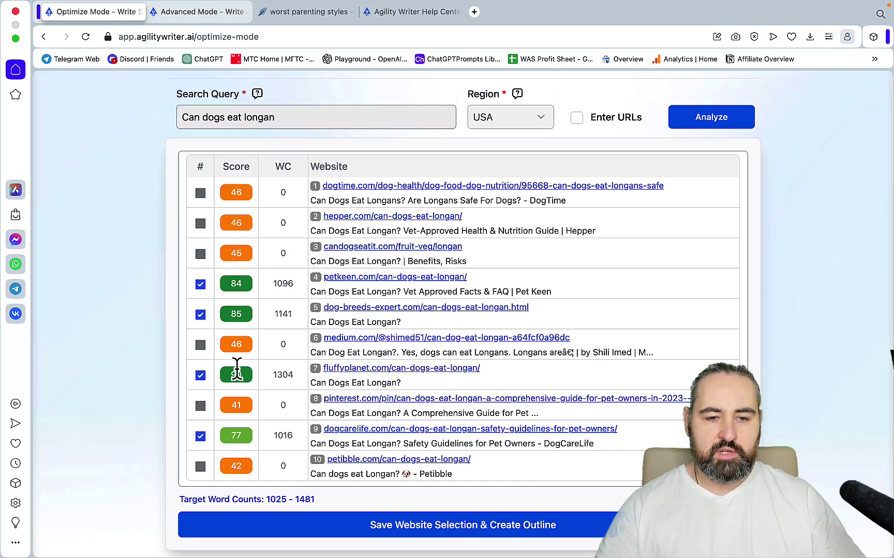
pyautogui.click(202, 437)
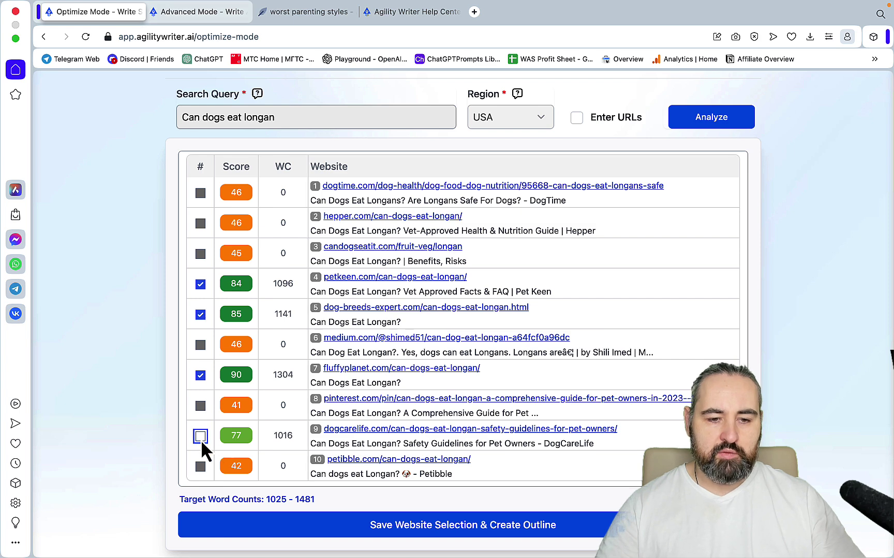
pyautogui.click(202, 438)
pyautogui.click(576, 118)
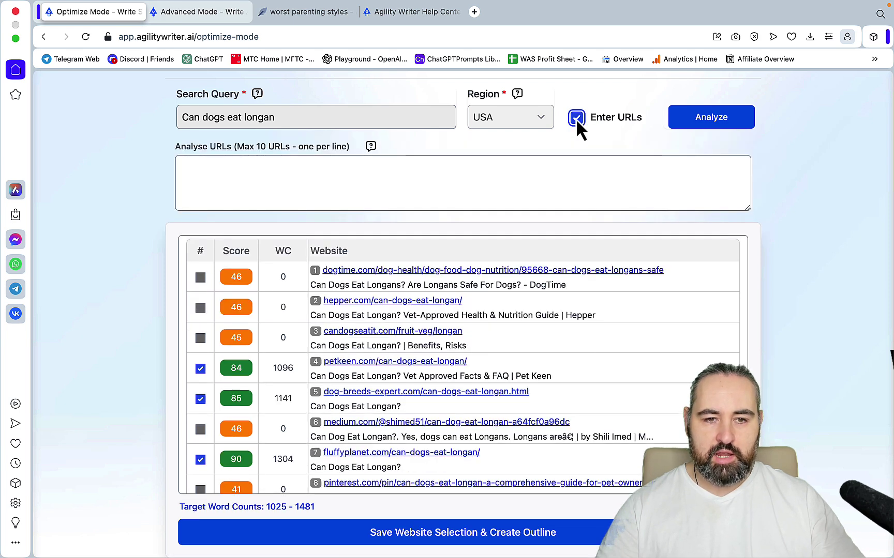
pyautogui.click(229, 169)
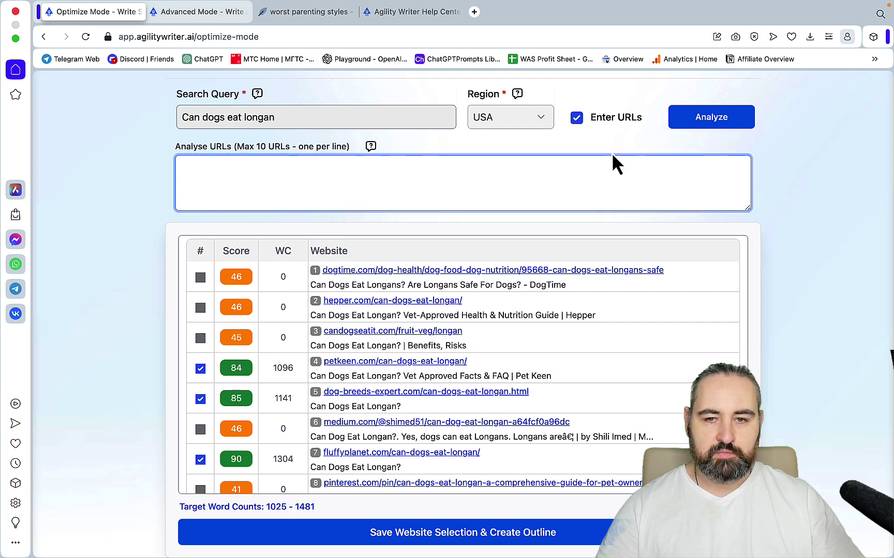
pyautogui.click(576, 119)
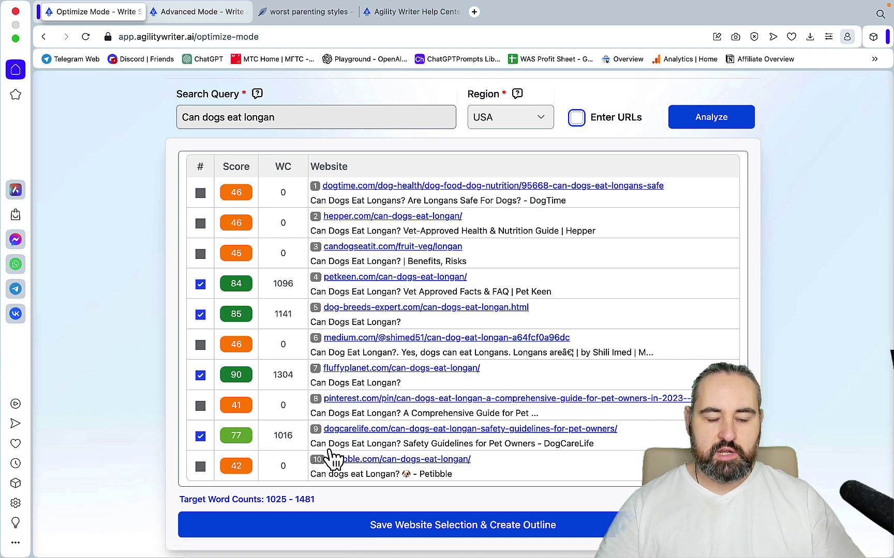
pyautogui.moveTo(344, 505); pyautogui.dragTo(181, 500)
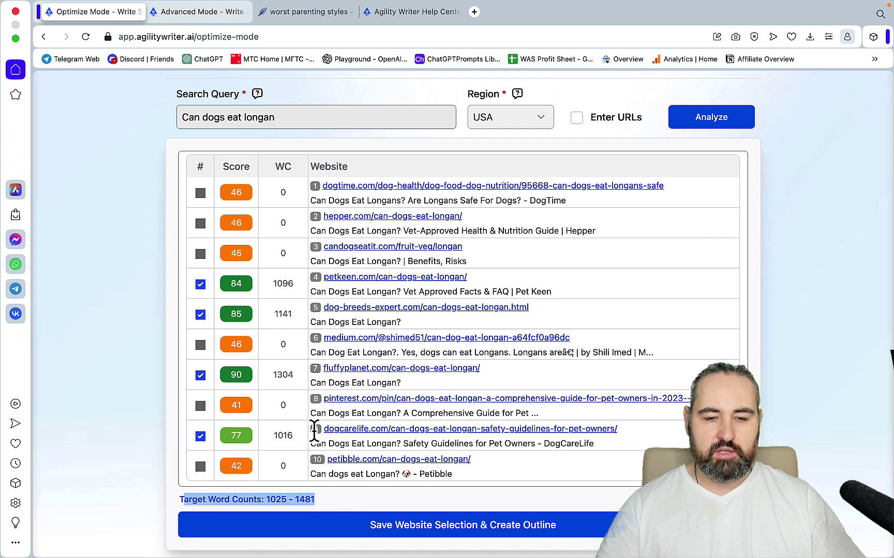
pyautogui.click(368, 497)
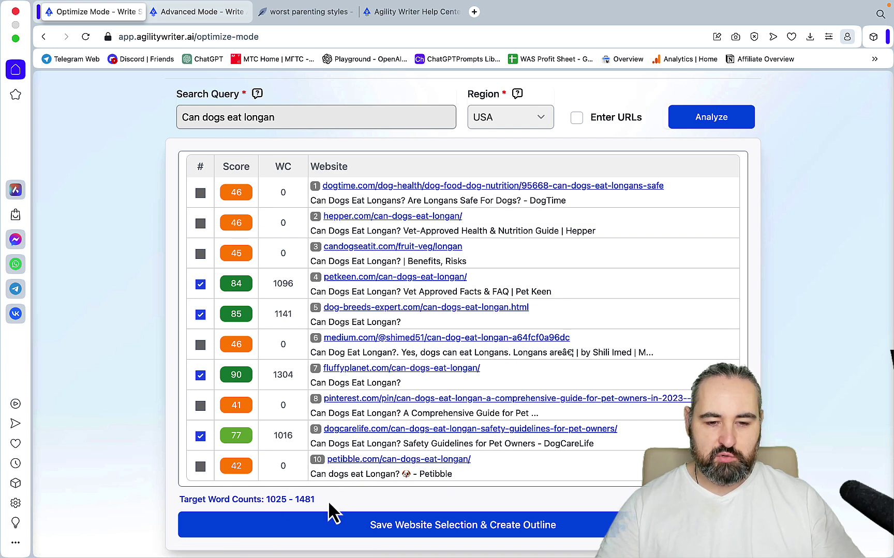
# Check the 850–1120 word range, try 10 main headings, then set it back to 5.
pyautogui.click(203, 12)
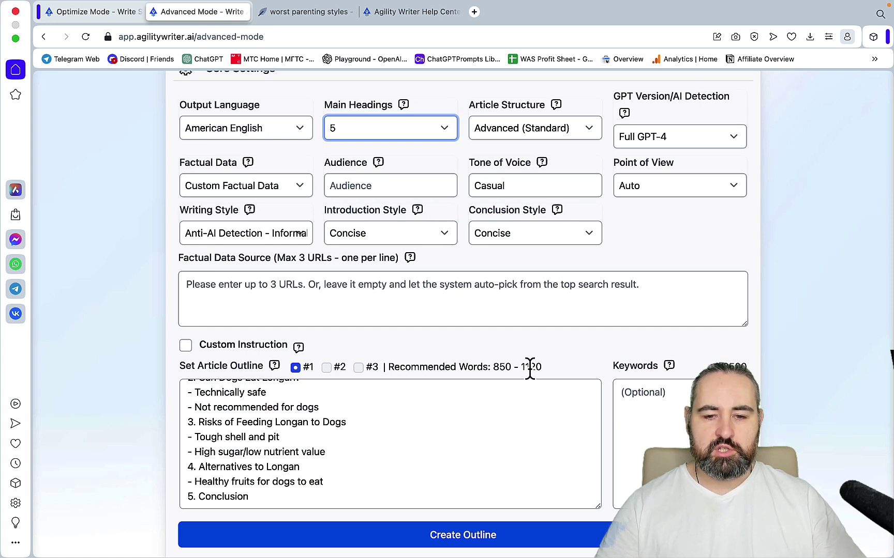
pyautogui.moveTo(550, 365); pyautogui.dragTo(379, 369)
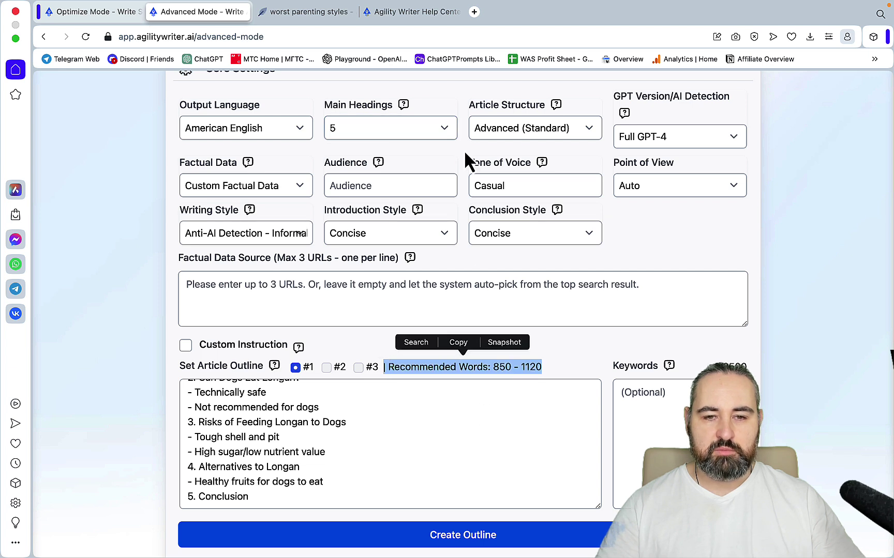
pyautogui.click(449, 128)
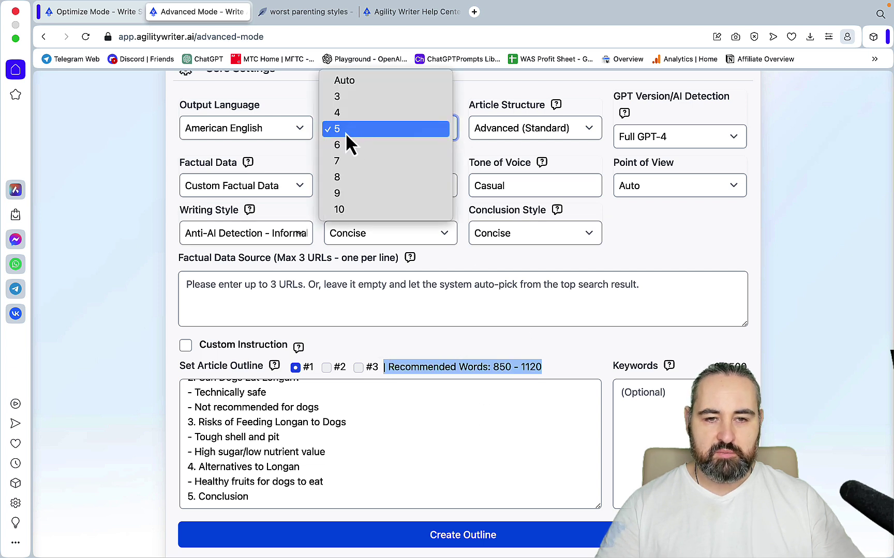
pyautogui.click(346, 211)
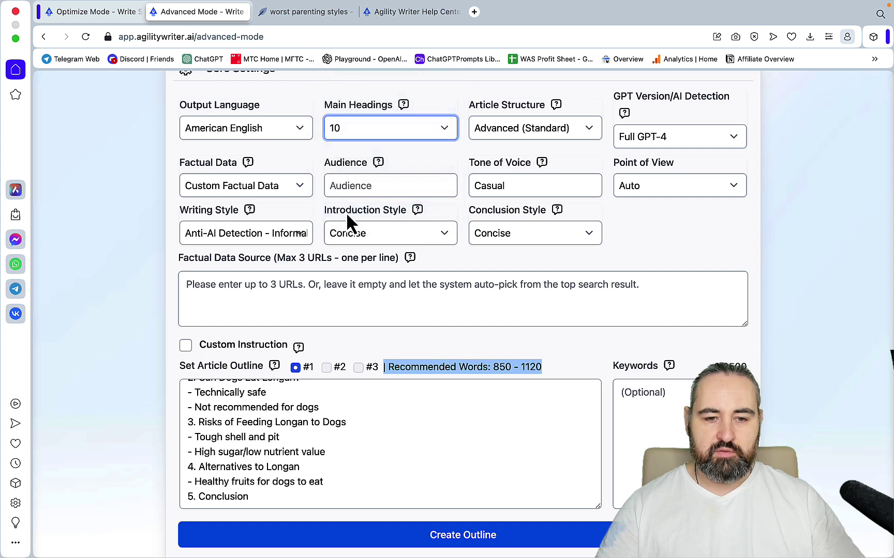
pyautogui.click(428, 128)
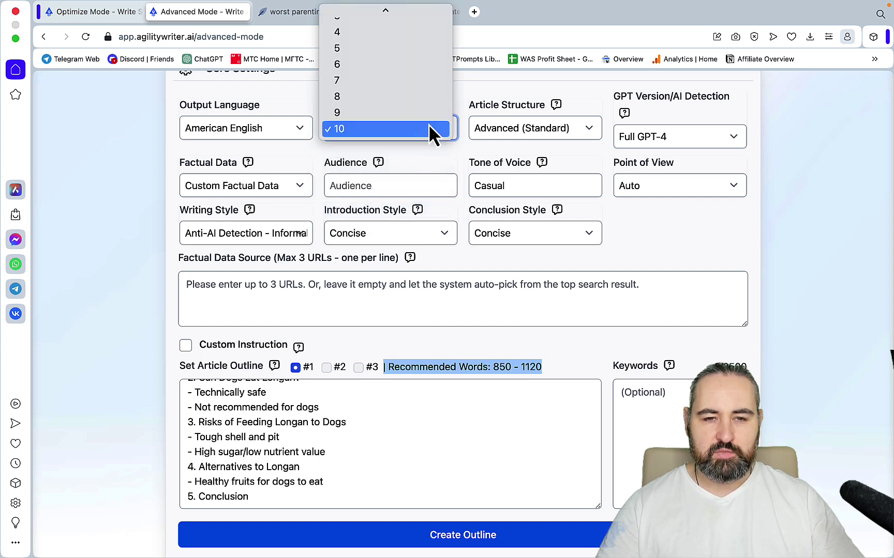
pyautogui.click(405, 52)
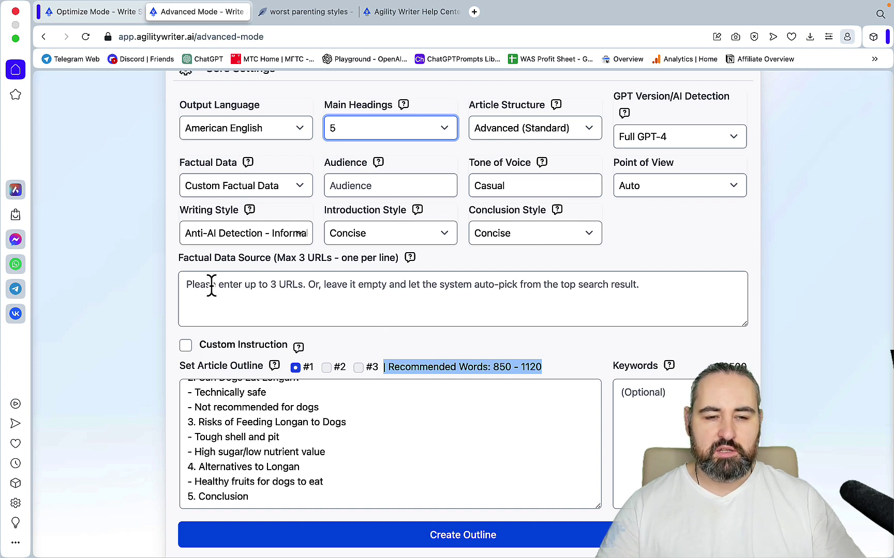
pyautogui.click(191, 284)
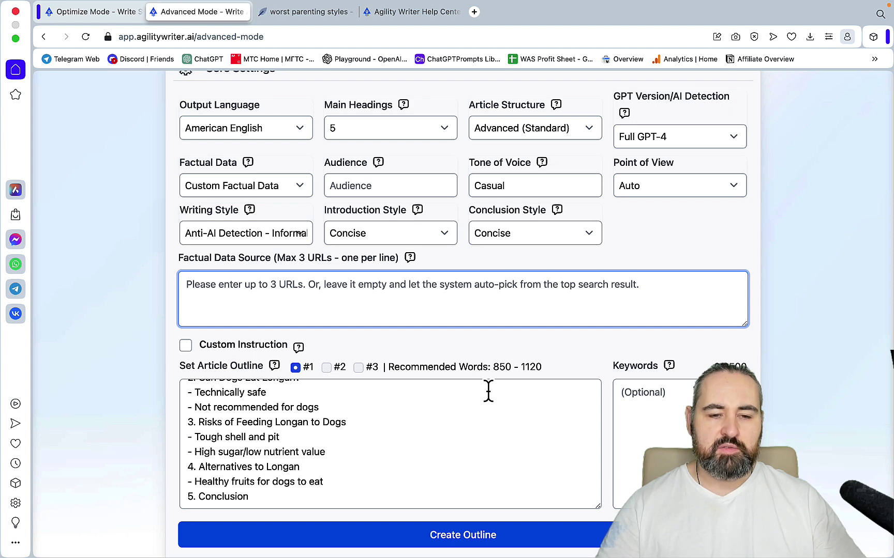
# Read the Advanced vs Optimize help article, highlighting the GPT-4 API and 10-tables lines, then return.
pyautogui.click(430, 15)
pyautogui.scroll(-8, 583, 269)
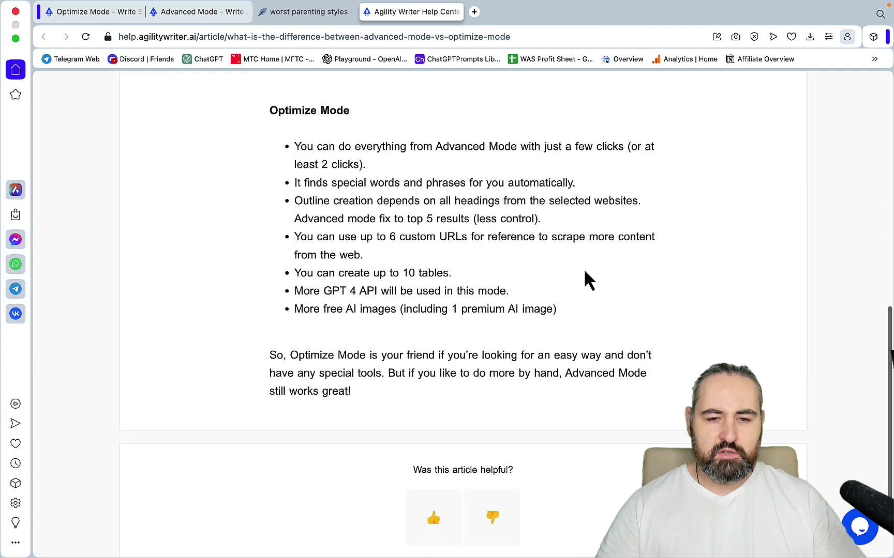
pyautogui.moveTo(289, 294); pyautogui.dragTo(525, 293)
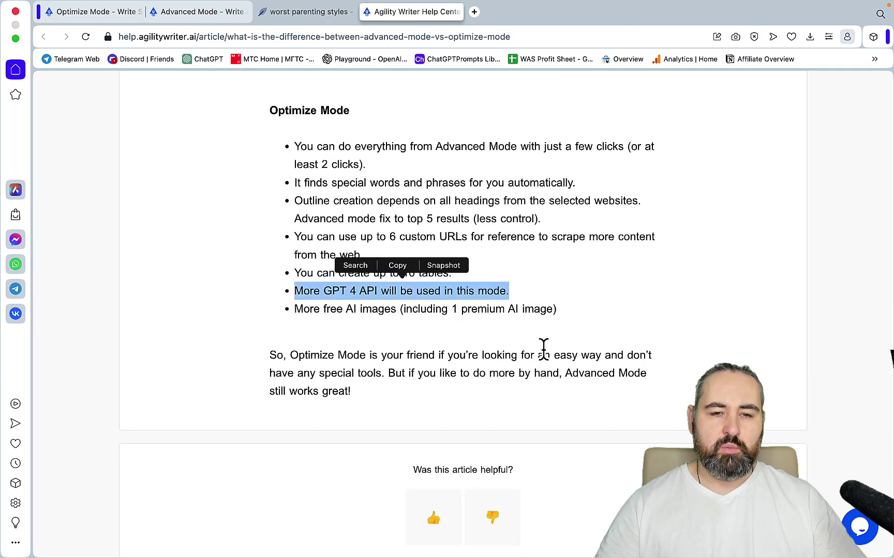
pyautogui.rightClick(513, 258)
pyautogui.click(464, 279)
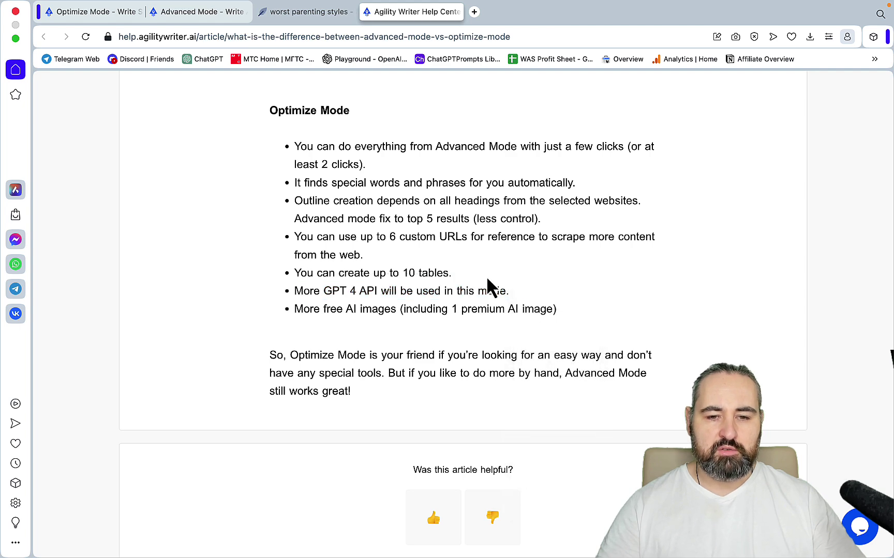
pyautogui.moveTo(486, 277); pyautogui.dragTo(280, 279)
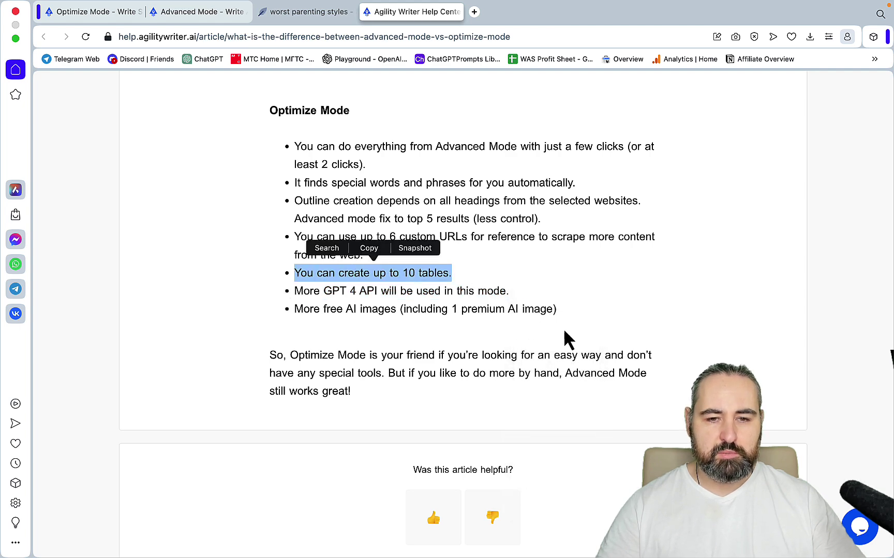
pyautogui.scroll(6, 579, 355)
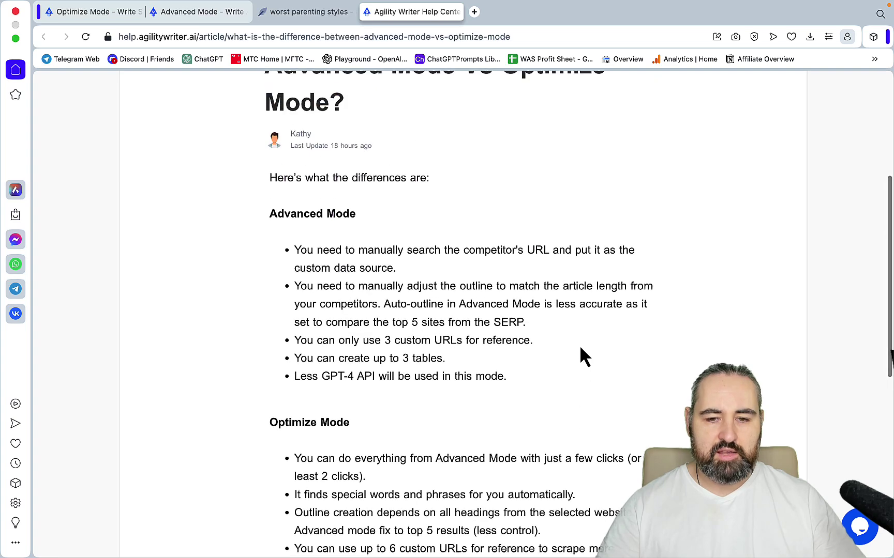
pyautogui.click(91, 14)
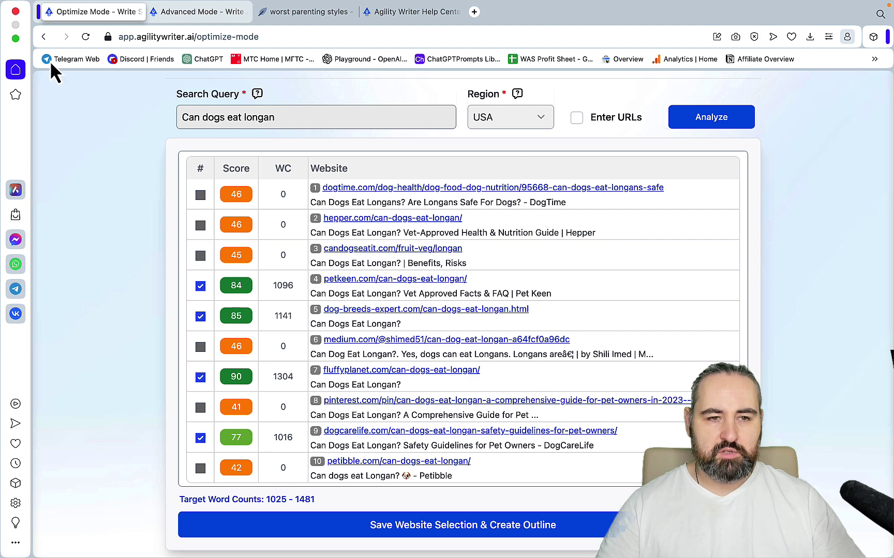
# Close the Optimize Mode page and select the 'worst parenting styles' keyword in NeuronWriter.
pyautogui.click(141, 11)
pyautogui.rightClick(165, 14)
pyautogui.click(128, 109)
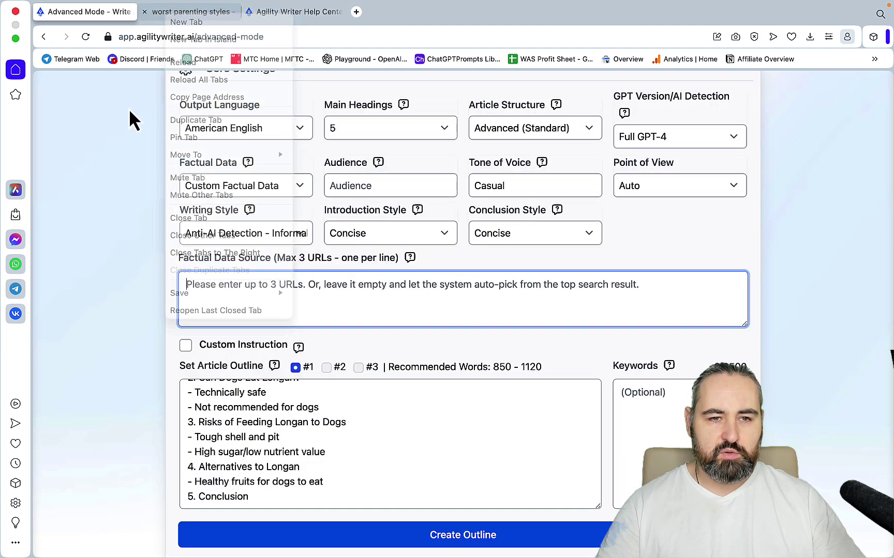
pyautogui.click(186, 12)
pyautogui.tripleClick(279, 145)
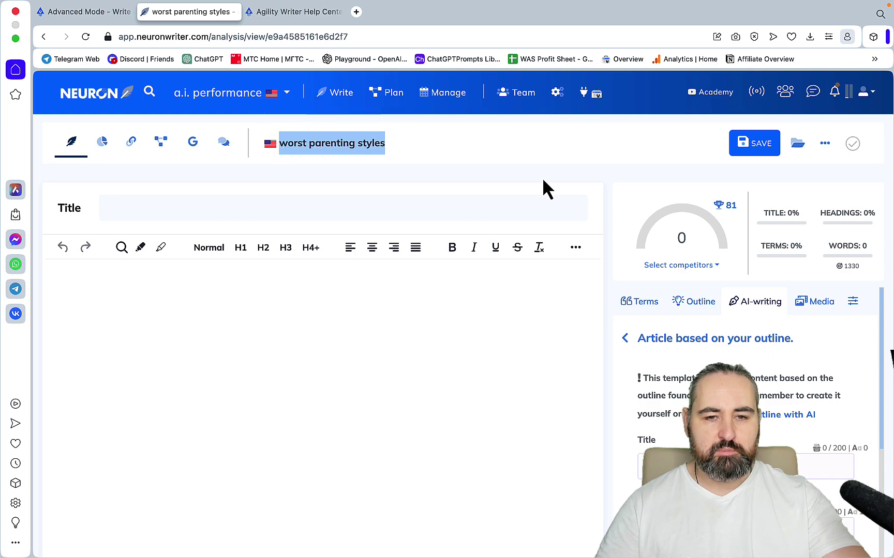
pyautogui.hotkey('ctrl', 'Tab')
# Close Help Center, reload the Advanced Mode form and set main headings to Auto.
pyautogui.click(249, 11)
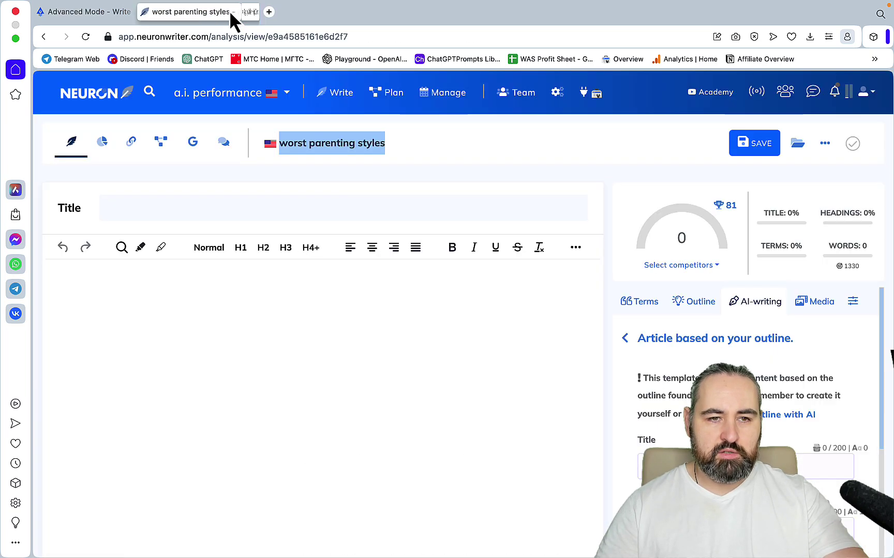
pyautogui.click(98, 16)
pyautogui.press('super+r')
pyautogui.scroll(-3, 383, 191)
pyautogui.click(439, 238)
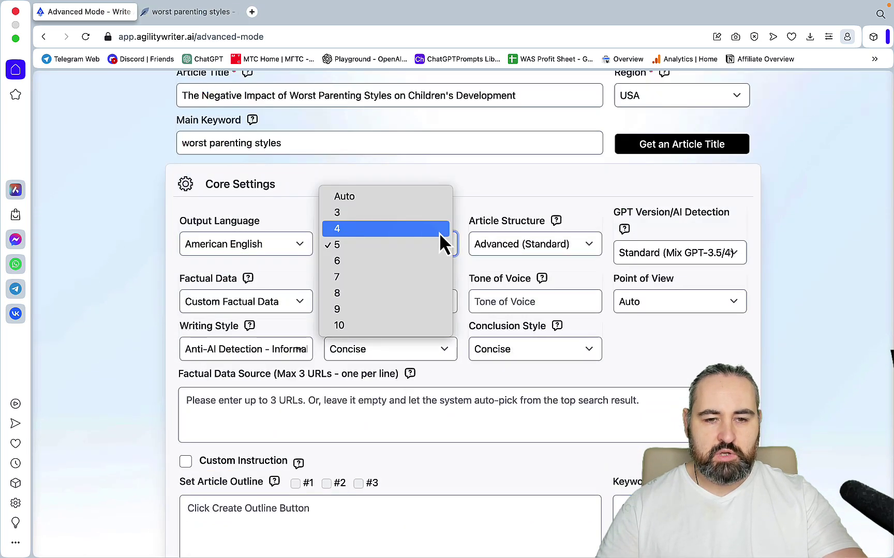
pyautogui.click(422, 201)
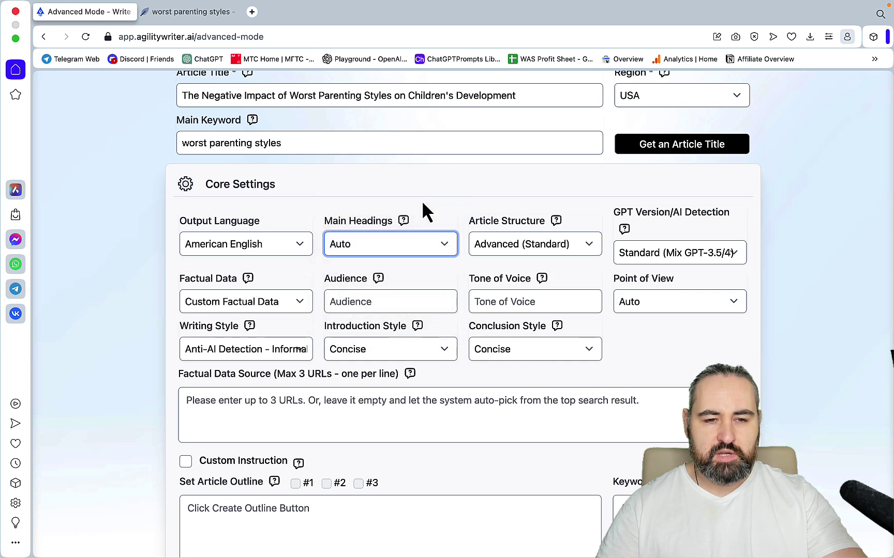
# Set point of view to First Person Singular (I, Me) and GPT version to Full GPT-4.
pyautogui.scroll(-3, 362, 233)
pyautogui.click(306, 263)
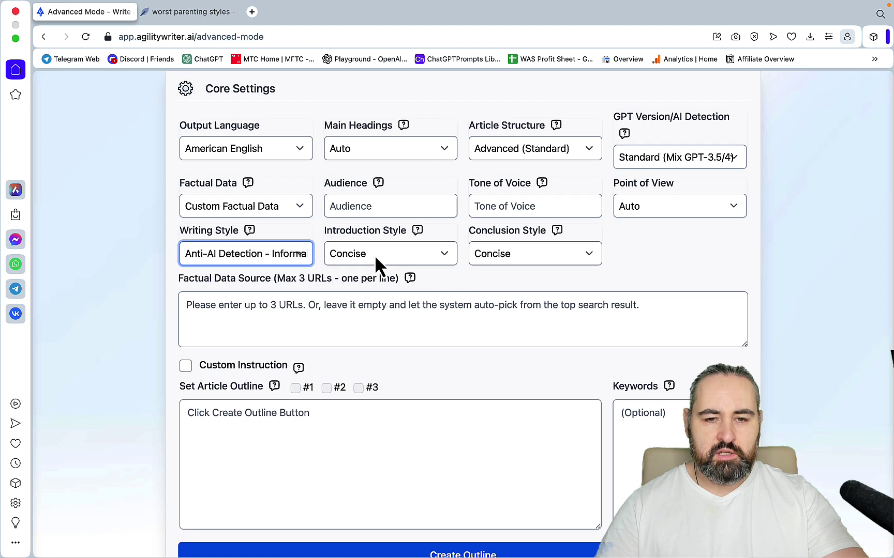
pyautogui.click(667, 209)
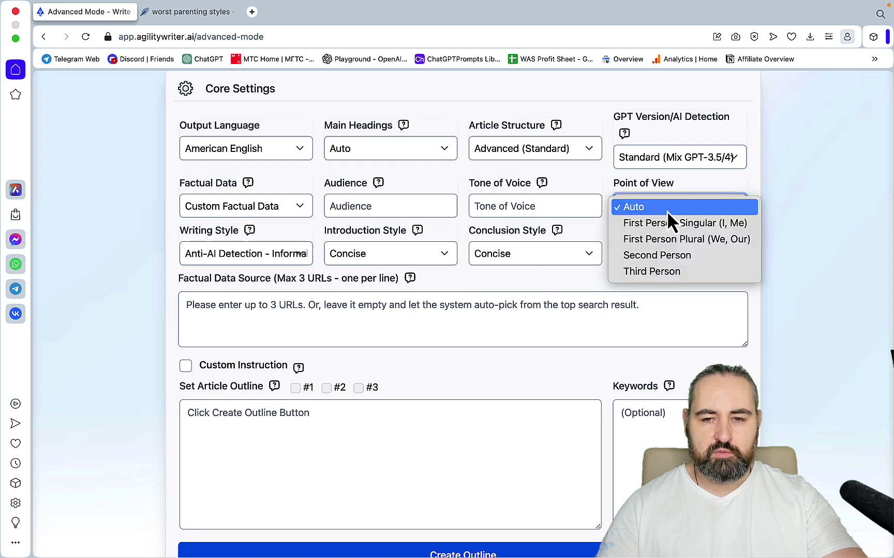
pyautogui.click(663, 226)
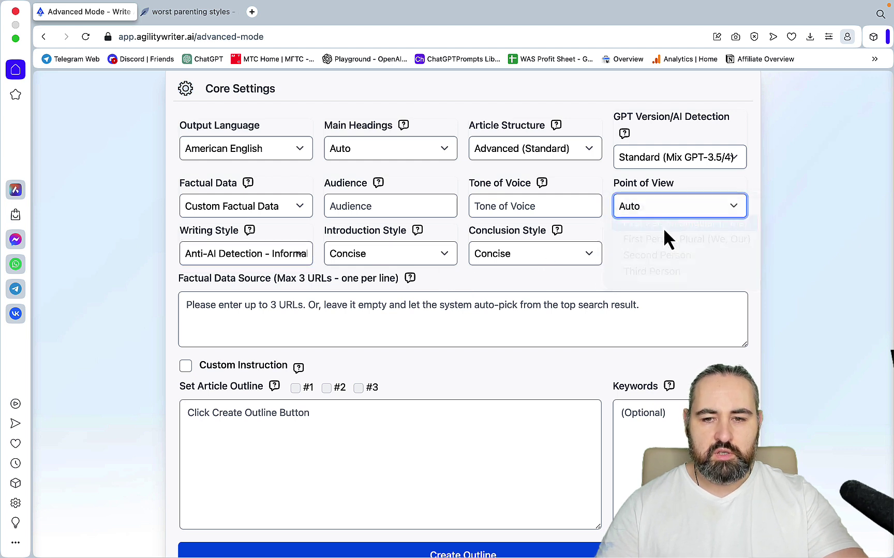
pyautogui.click(690, 164)
pyautogui.click(682, 176)
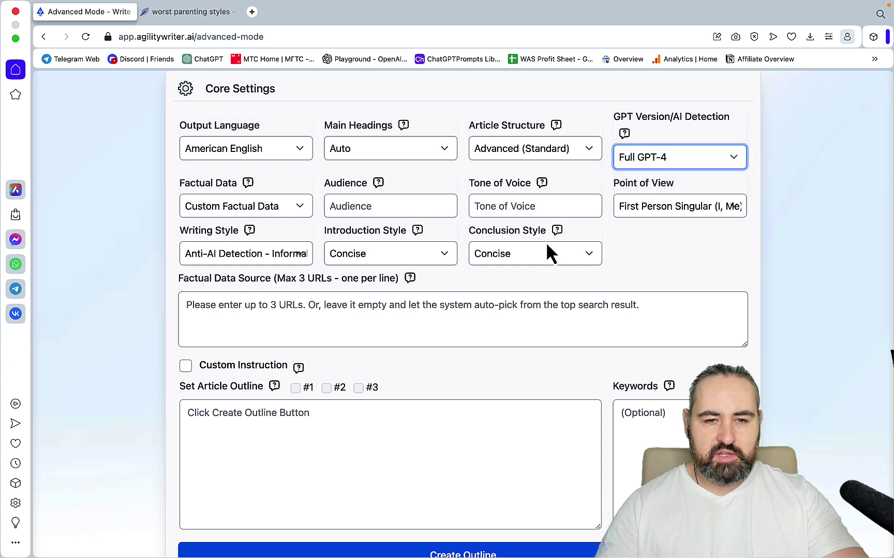
pyautogui.scroll(2, 545, 242)
pyautogui.scroll(-5, 545, 242)
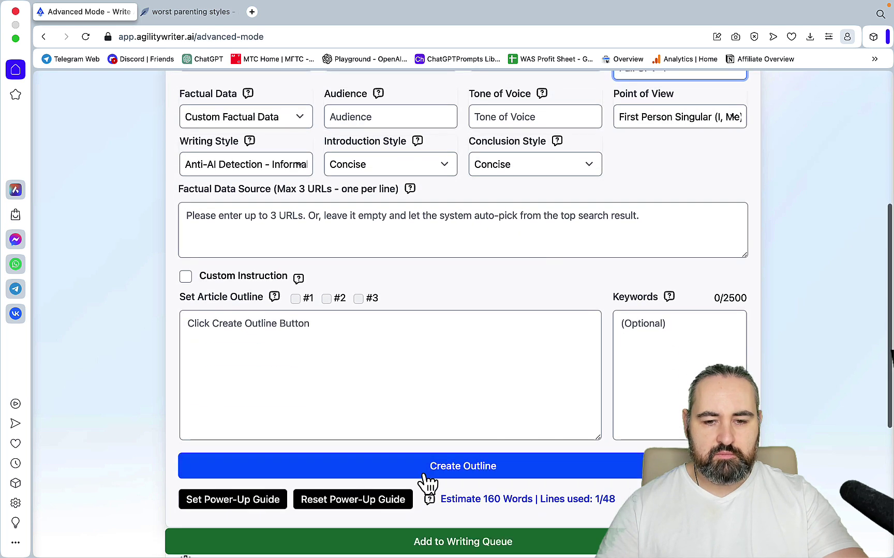
pyautogui.rightClick(413, 464)
# Start outline generation, then show NeuronWriter's recommended terms for worst parenting styles.
pyautogui.click(405, 470)
pyautogui.click(408, 468)
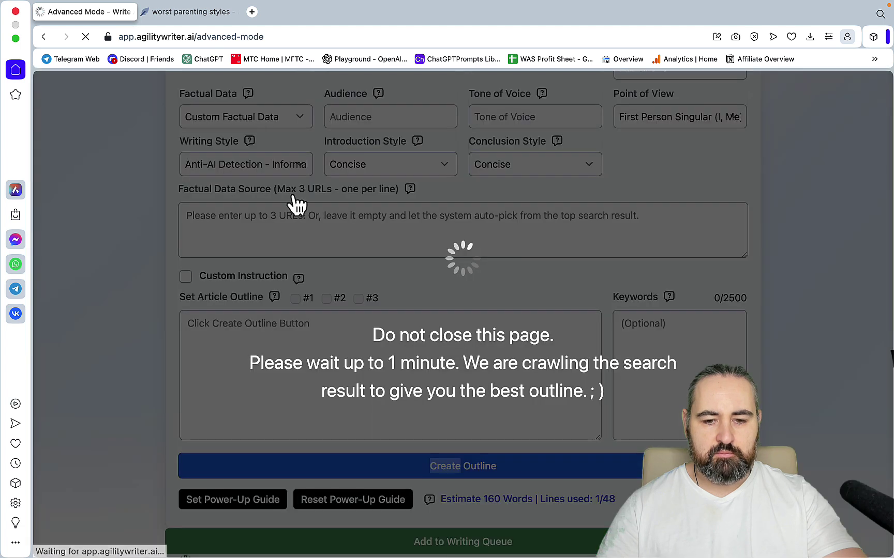
pyautogui.click(189, 11)
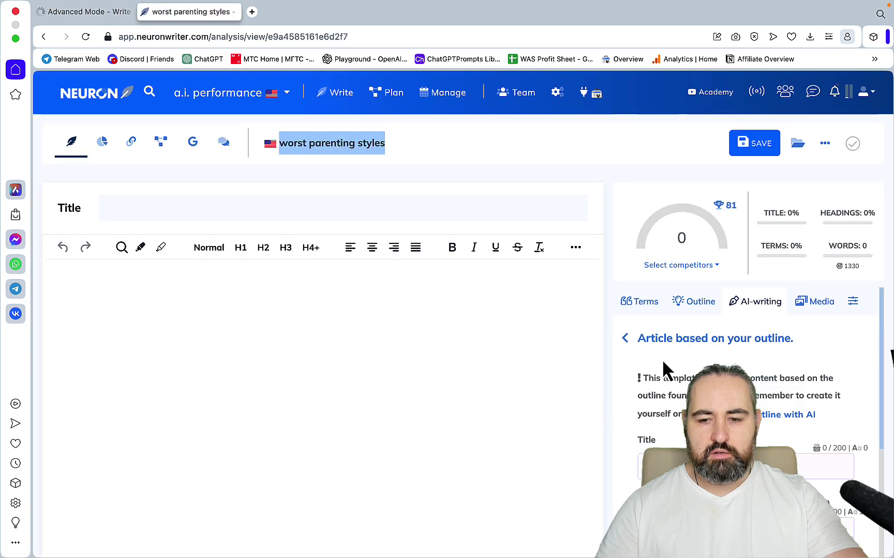
pyautogui.click(652, 302)
pyautogui.scroll(-3, 702, 339)
pyautogui.scroll(-5, 702, 340)
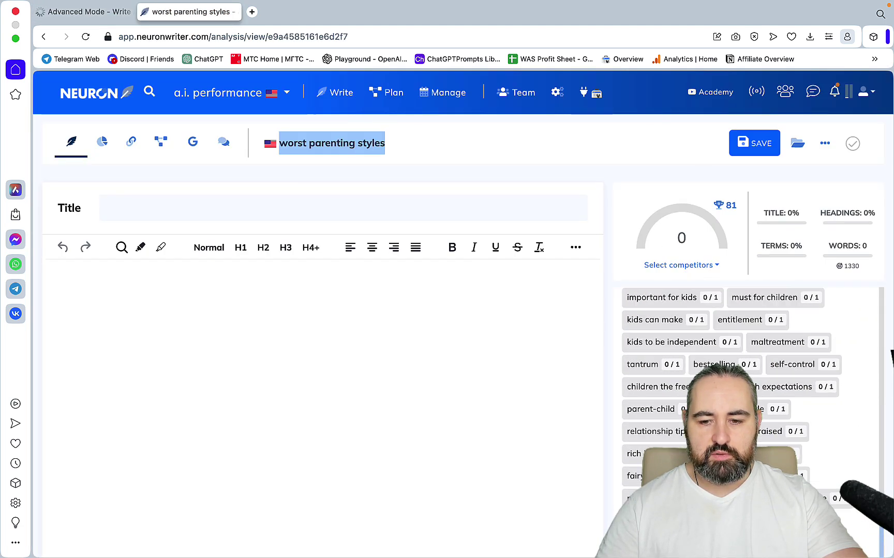
# Paste the term list into the empty NeuronWriter editor, deleting the header above BASIC TEXT TERMS.
pyautogui.click(391, 321)
pyautogui.press('cmd+v')
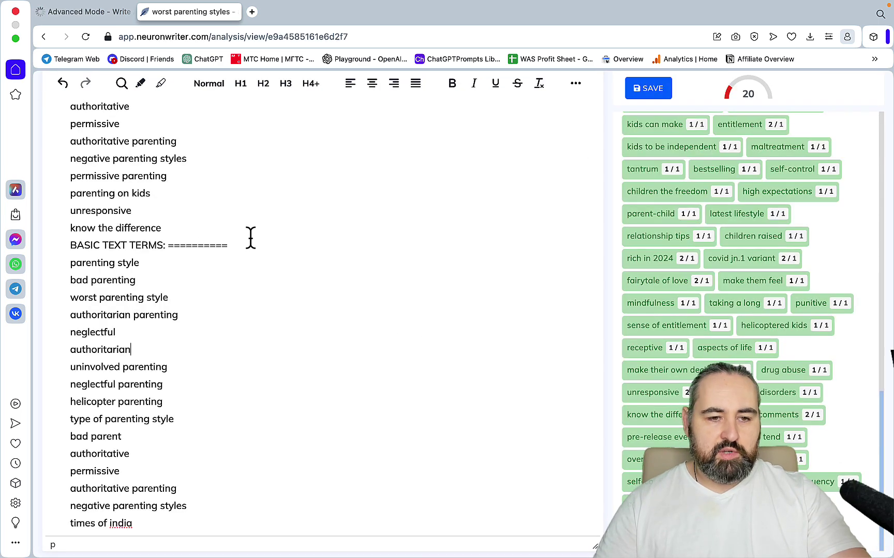
pyautogui.moveTo(250, 239); pyautogui.dragTo(73, 168)
pyautogui.press('BackSpace')
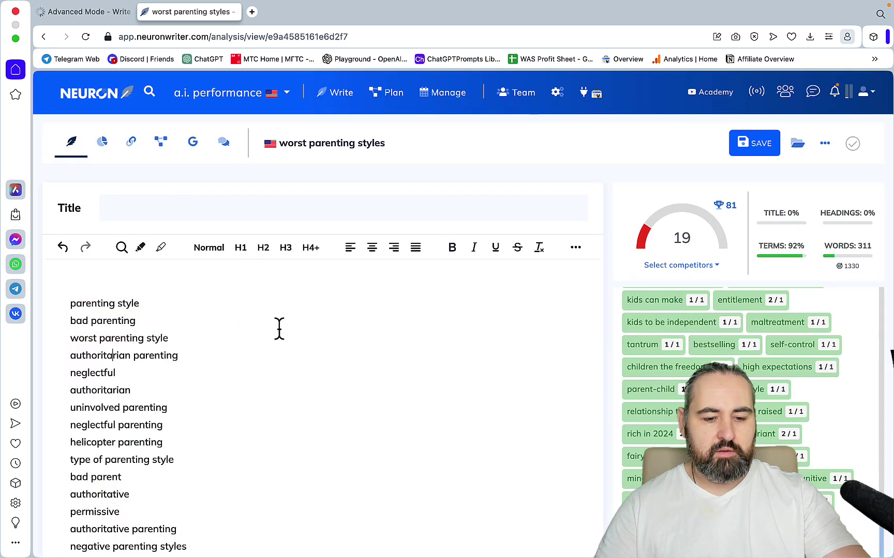
pyautogui.hotkey('ctrl', 'shift', 'Tab')
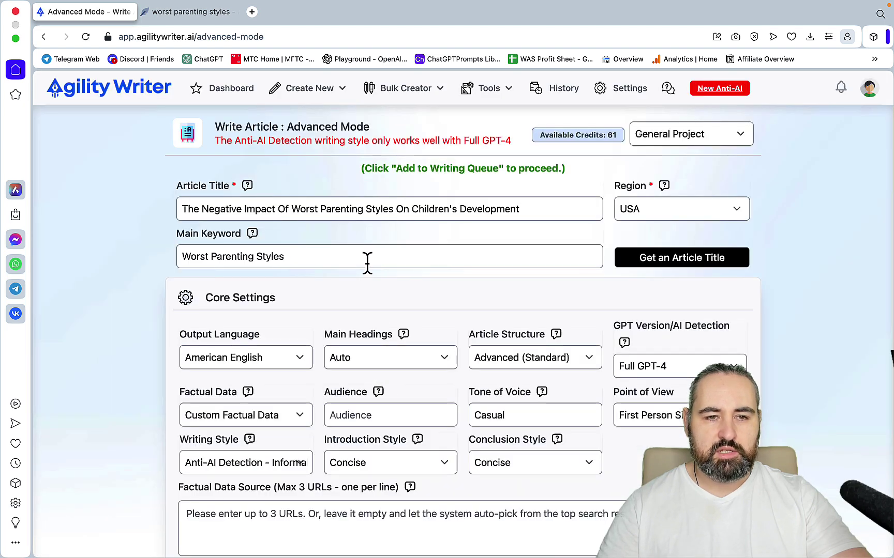
# Select the entire generated outline for the worst parenting styles article.
pyautogui.scroll(-5, 310, 279)
pyautogui.moveTo(411, 331)
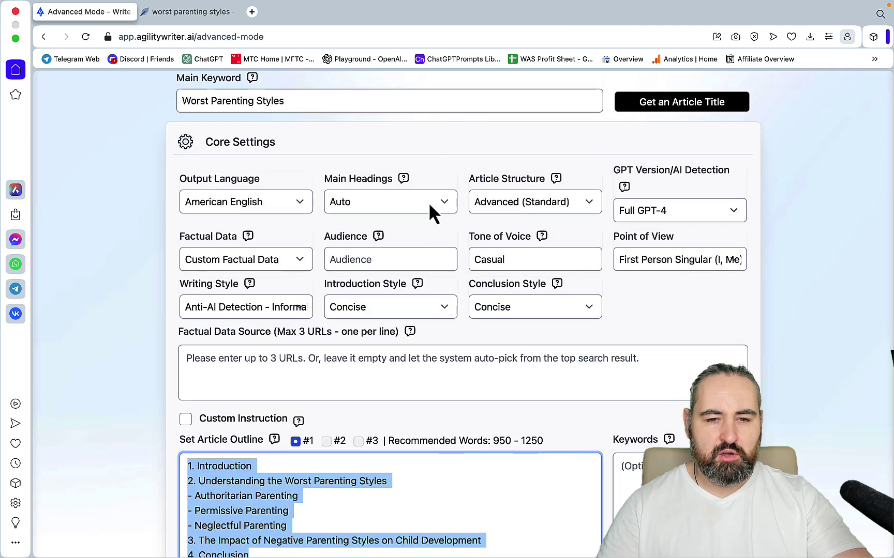
pyautogui.scroll(-3, 411, 353)
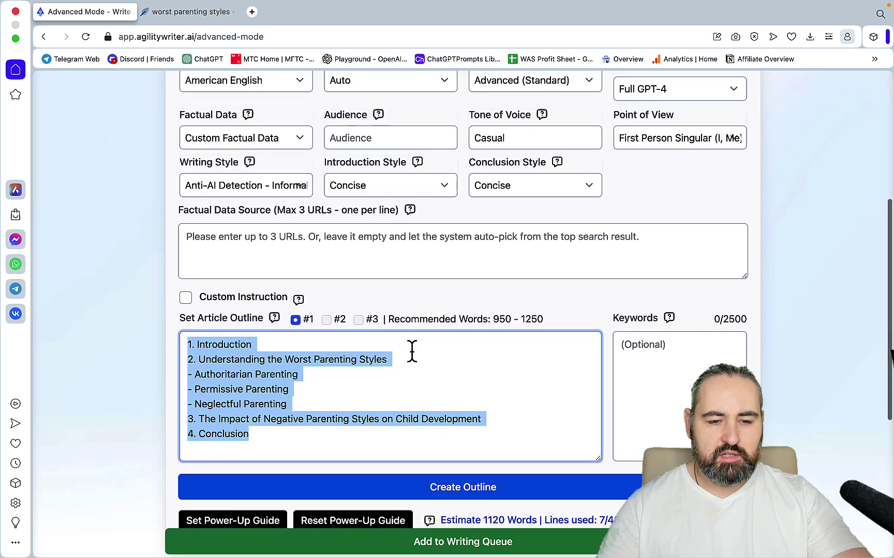
pyautogui.click(260, 415)
pyautogui.moveTo(289, 403); pyautogui.dragTo(187, 374)
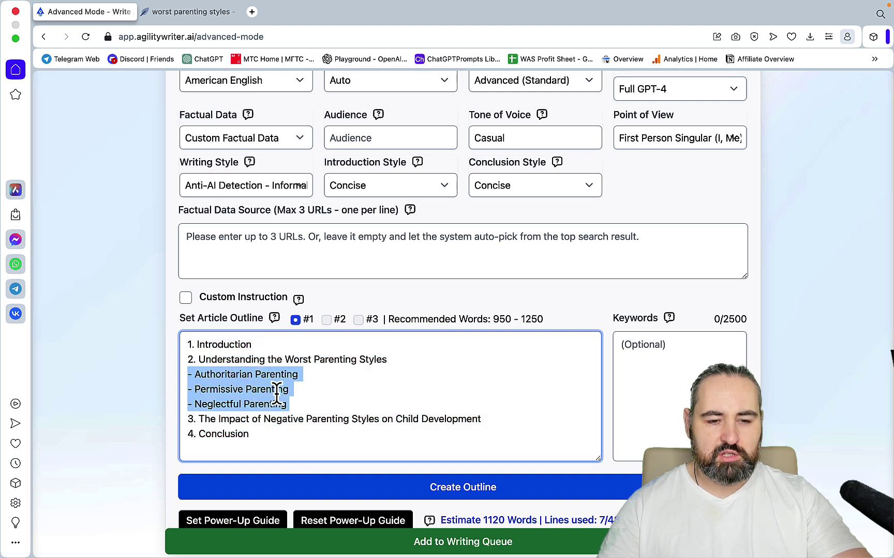
pyautogui.press('super+a')
# Paste the NeuronWriter terms into Keywords and untick Entity Enrichment.
pyautogui.click(208, 13)
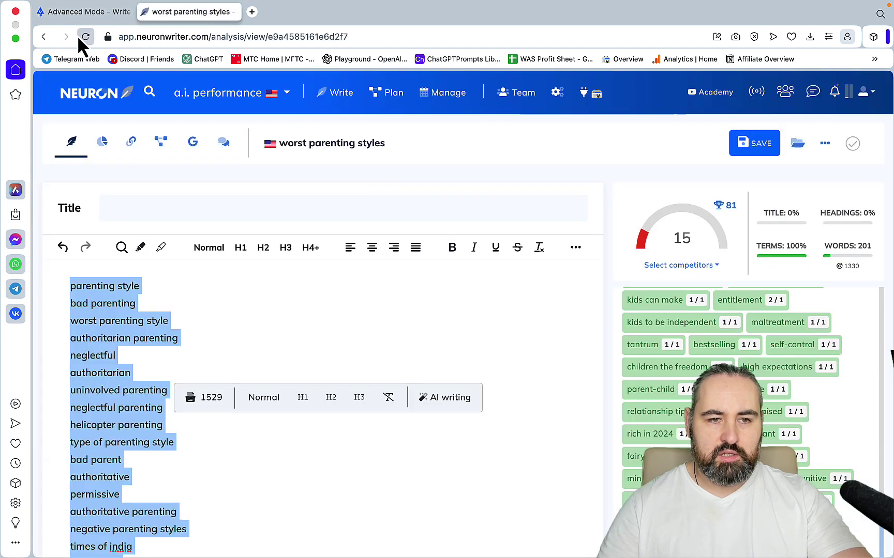
pyautogui.click(88, 12)
pyautogui.click(630, 343)
pyautogui.press('super+v')
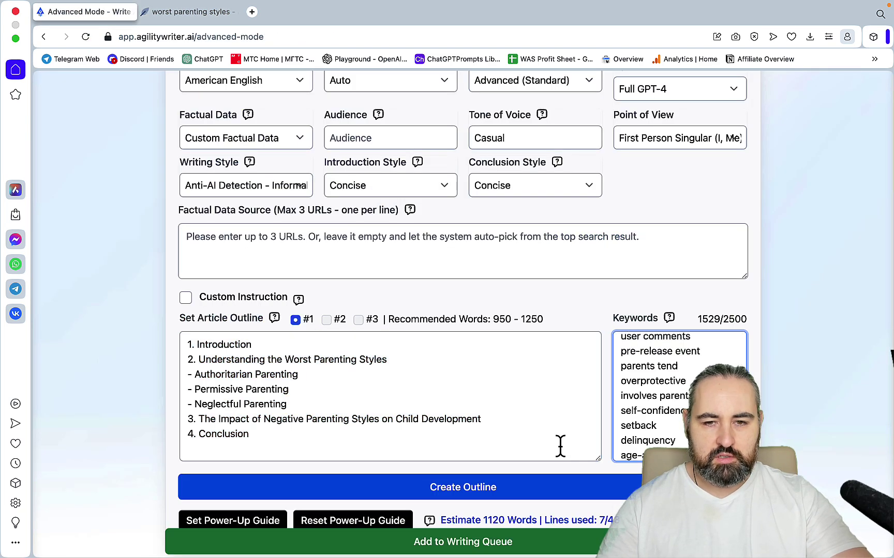
pyautogui.scroll(-6, 561, 448)
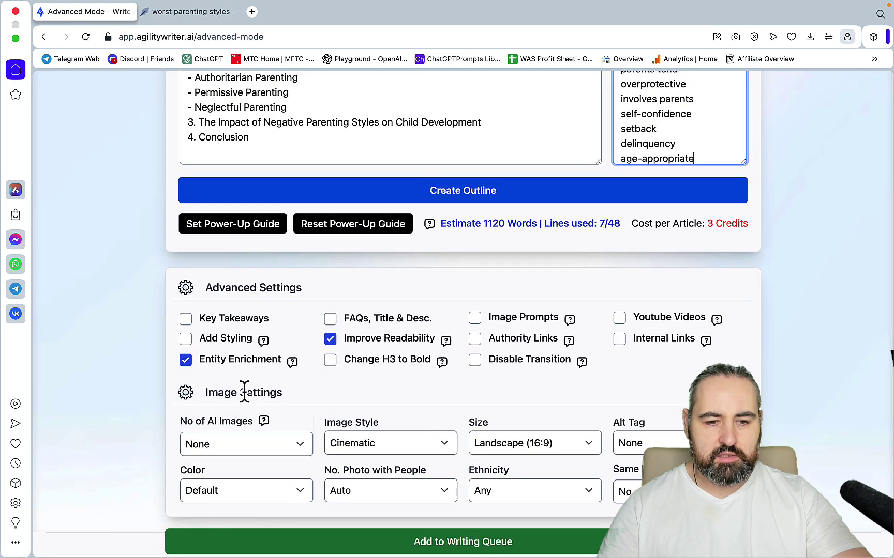
pyautogui.click(186, 360)
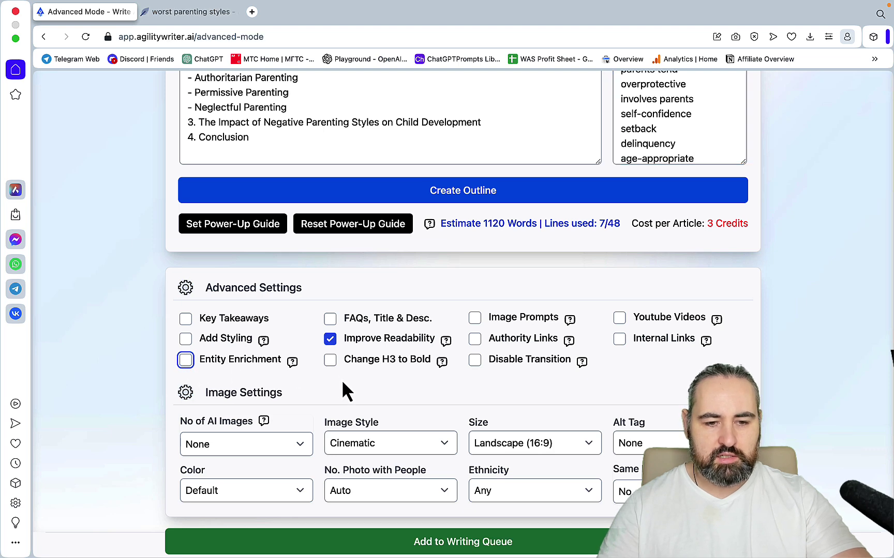
pyautogui.scroll(-2, 342, 391)
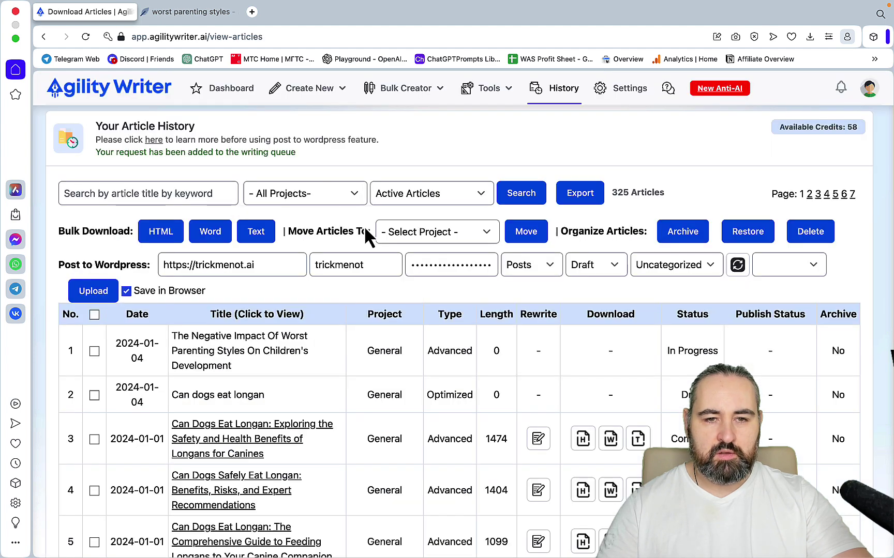
# Start a new Advanced Mode article and paste the NeuronWriter keyword list into Keywords.
pyautogui.moveTo(315, 98)
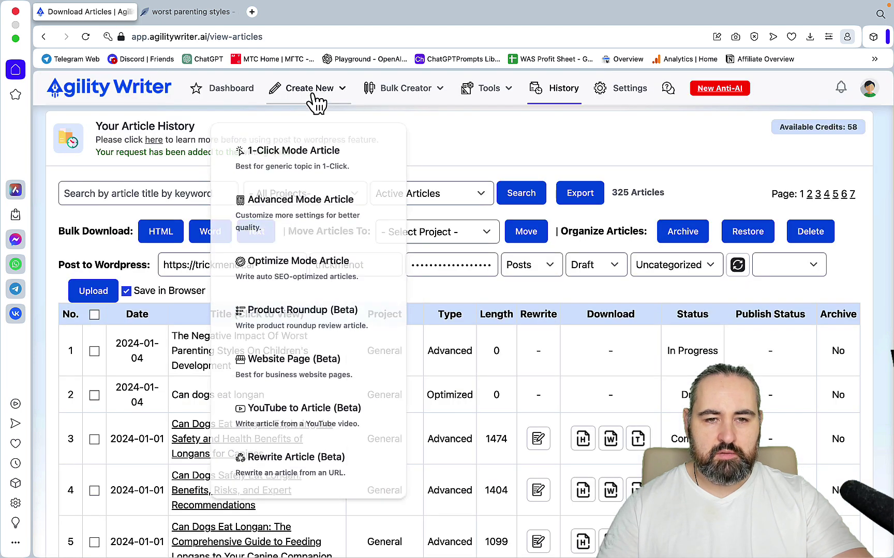
pyautogui.click(299, 208)
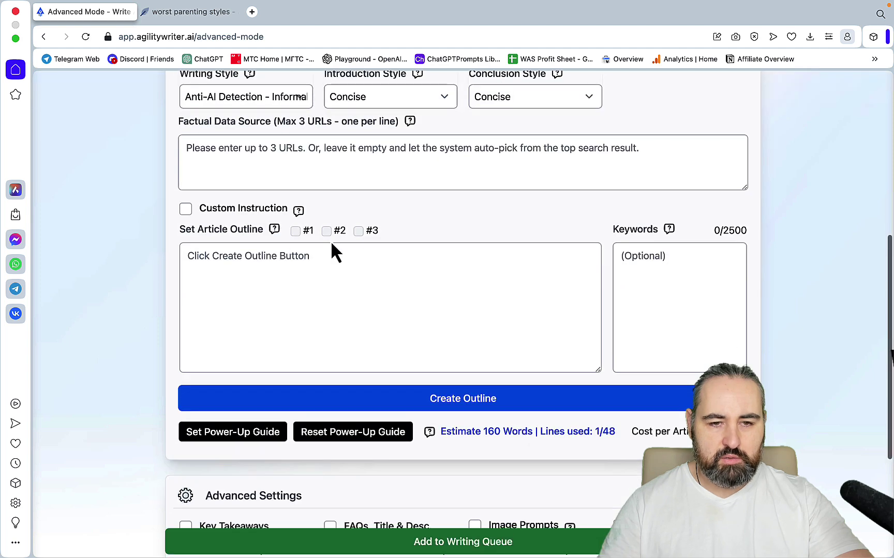
pyautogui.scroll(-7, 284, 245)
pyautogui.click(244, 278)
pyautogui.hotkey('ctrl', 'v')
pyautogui.hotkey('ctrl', 'z')
pyautogui.click(654, 288)
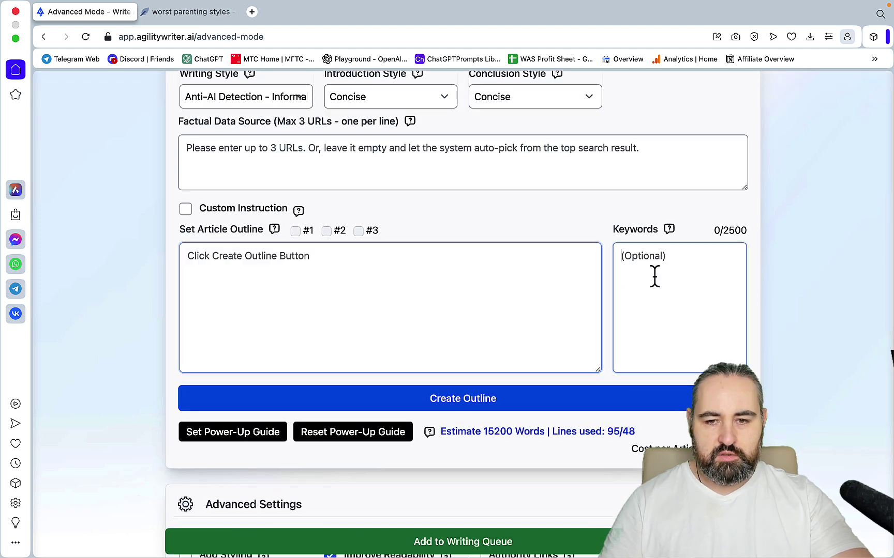
pyautogui.hotkey('ctrl', 'v')
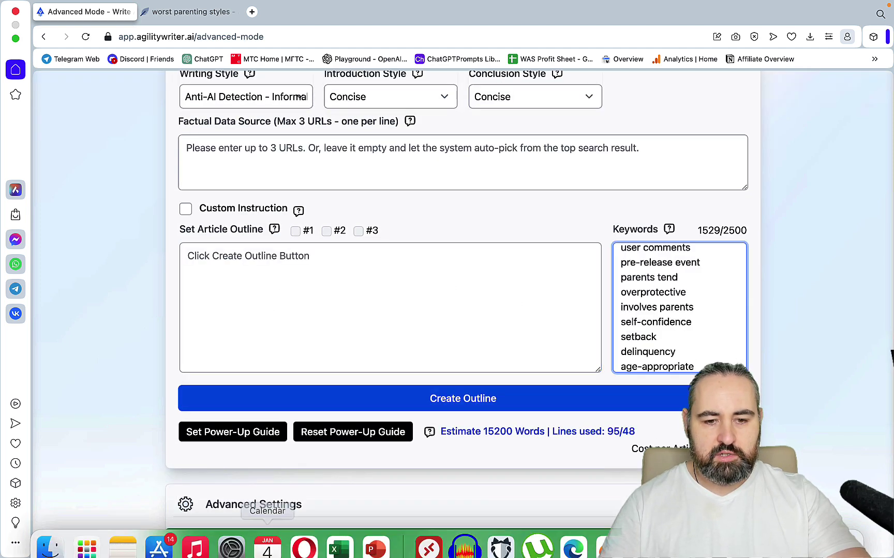
# Copy the saved outline from Notes and paste it into the outline box.
pyautogui.click(123, 546)
pyautogui.moveTo(692, 209); pyautogui.dragTo(632, 130)
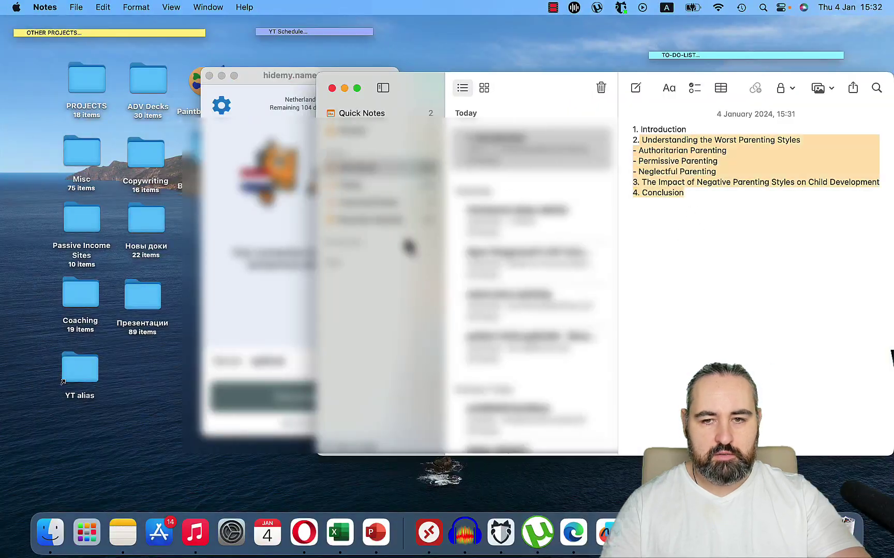
pyautogui.press('super+c')
pyautogui.press('super+Tab')
pyautogui.click(385, 319)
pyautogui.press('super+v')
# Tick Entity Enrichment and add the article to the writing queue.
pyautogui.scroll(-4, 385, 319)
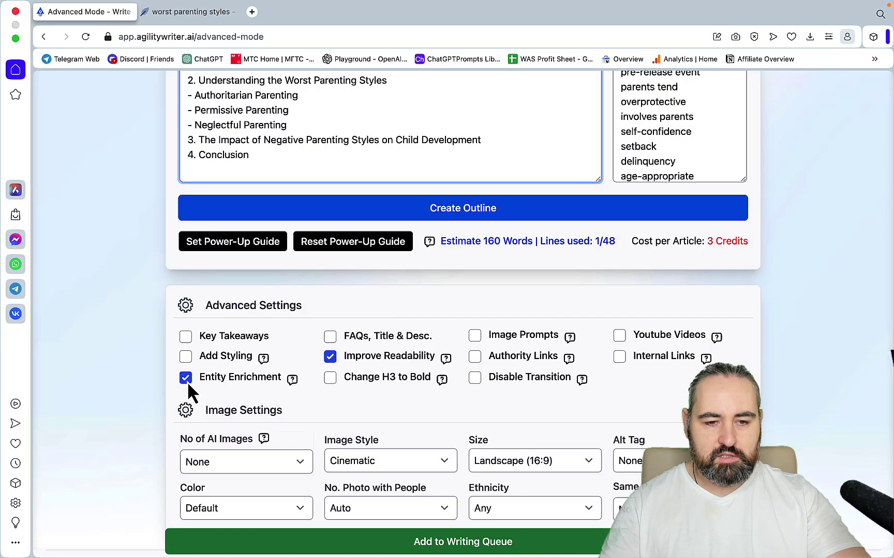
pyautogui.scroll(10, 468, 383)
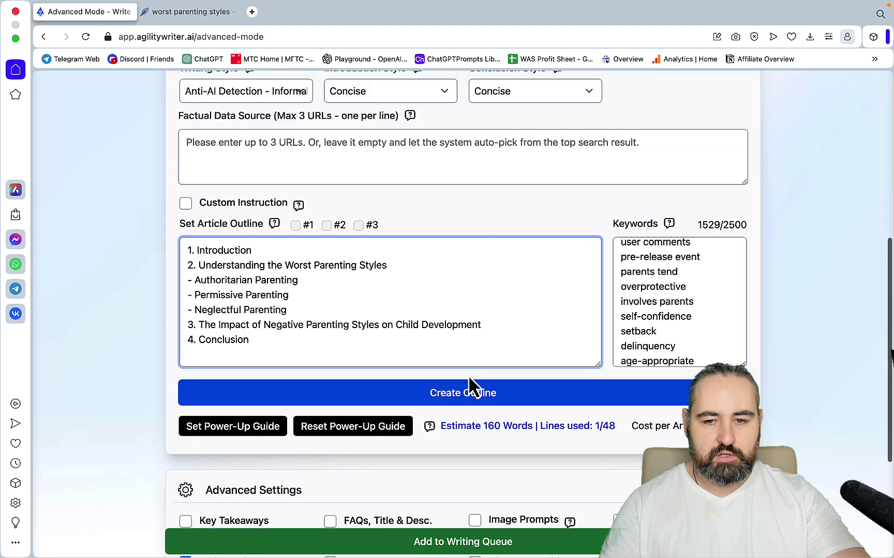
pyautogui.click(300, 373)
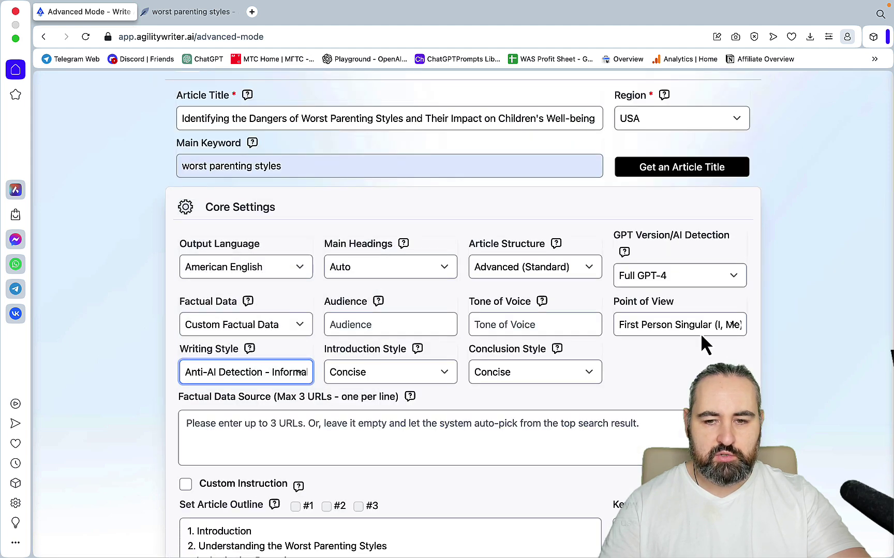
pyautogui.scroll(-2, 595, 426)
pyautogui.scroll(-9, 591, 431)
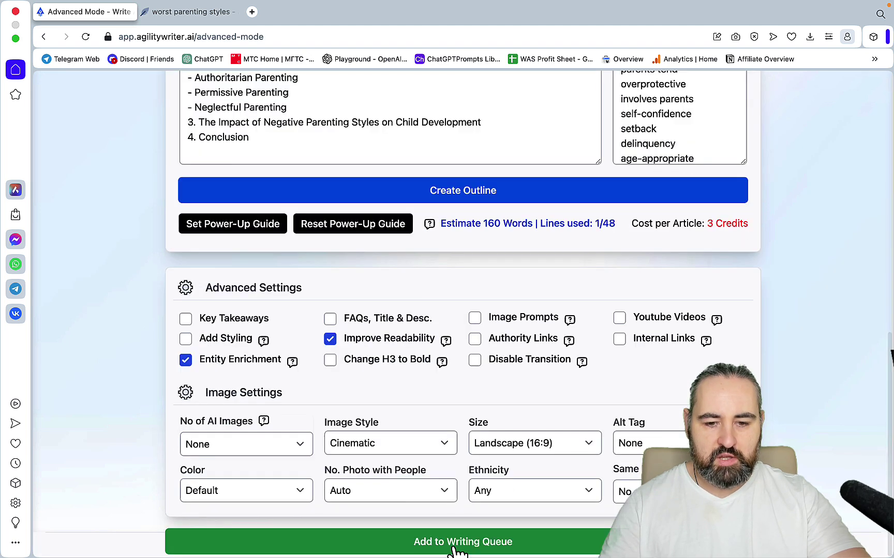
pyautogui.click(286, 543)
# Launch an Optimize Mode article for 'worst parenting styles', then paste the outline into NeuronWriter's editor.
pyautogui.moveTo(339, 97)
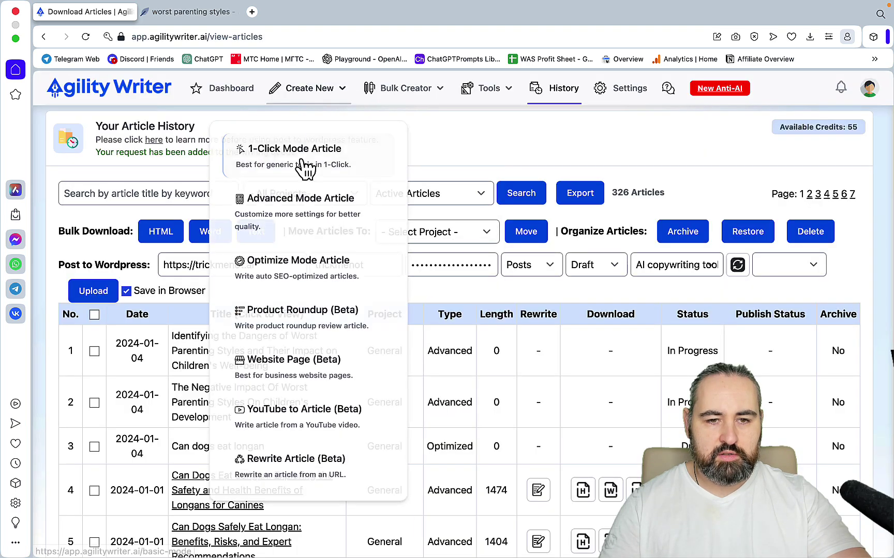
pyautogui.click(243, 284)
pyautogui.click(146, 303)
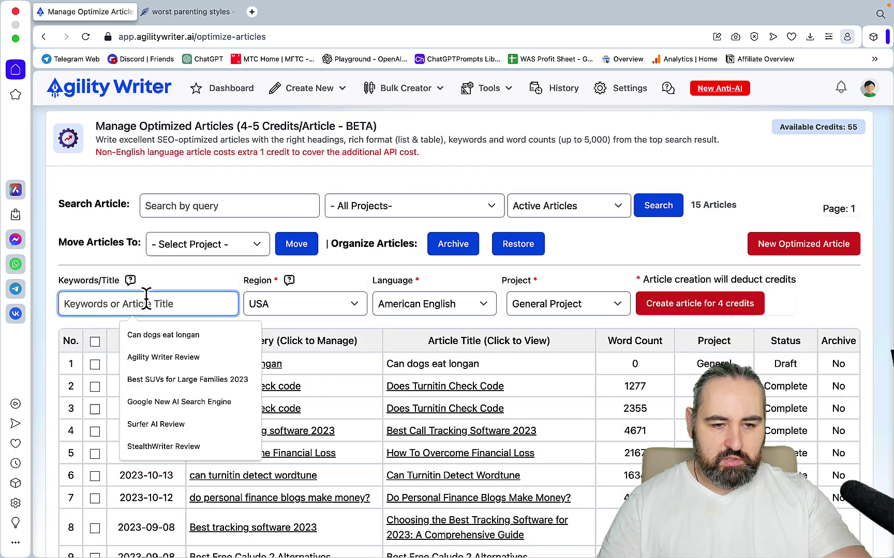
pyautogui.write('worst parenting styles')
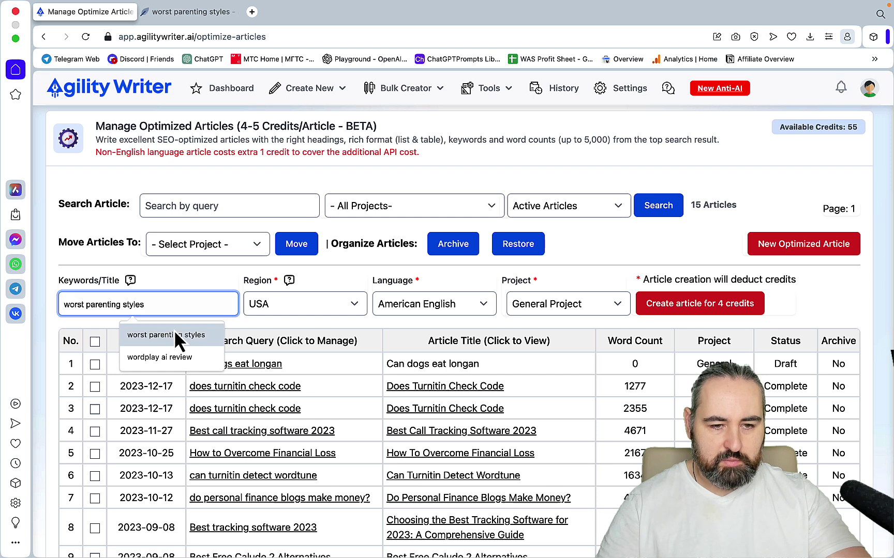
pyautogui.click(174, 333)
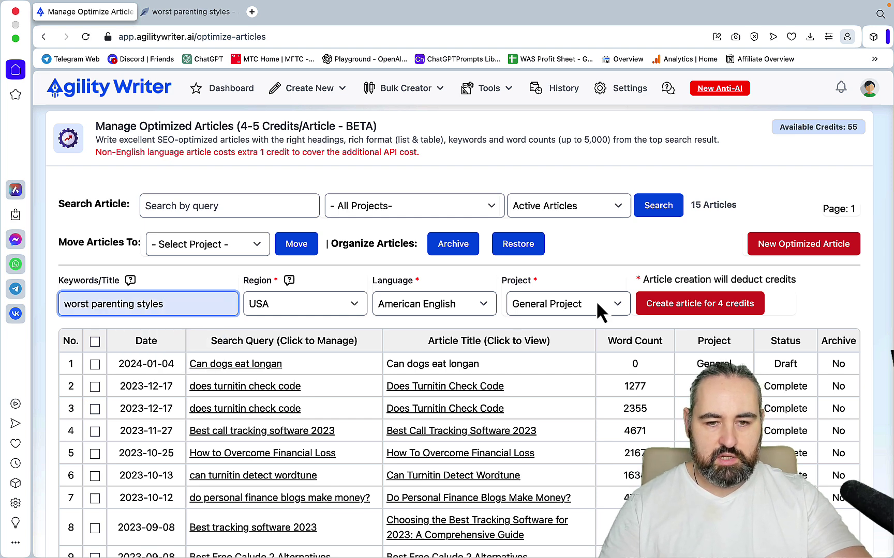
pyautogui.click(696, 311)
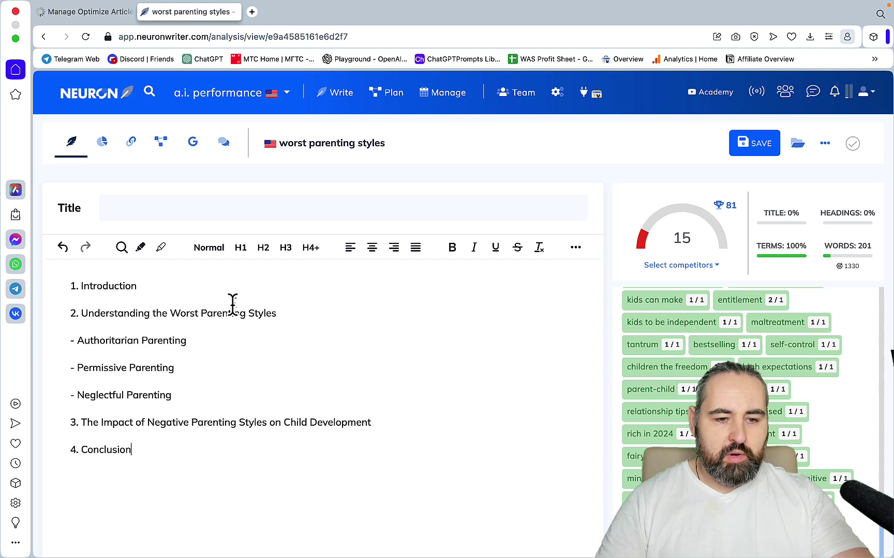
pyautogui.press('super+v')
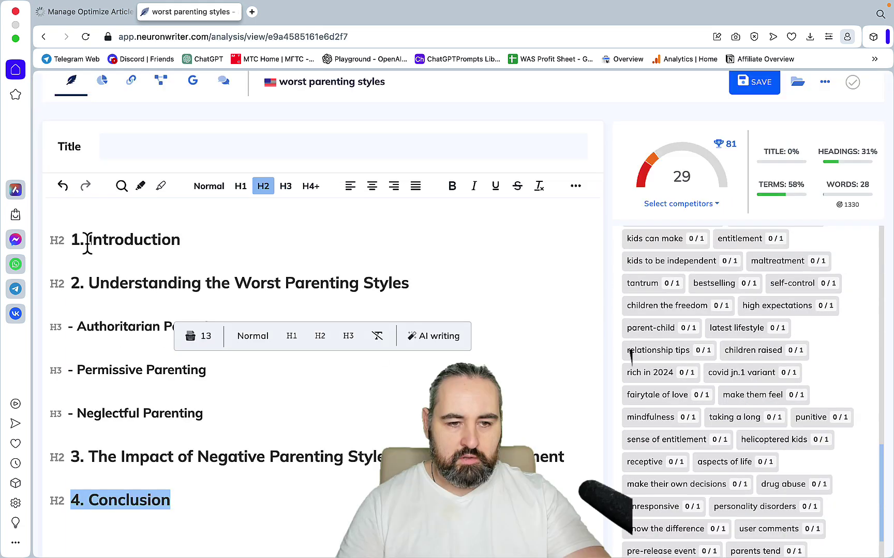
# Delete the numbers before Introduction and Understanding, and the dashes before Authoritarian and Permissive Parenting.
pyautogui.moveTo(88, 243); pyautogui.dragTo(57, 243)
pyautogui.press('BackSpace')
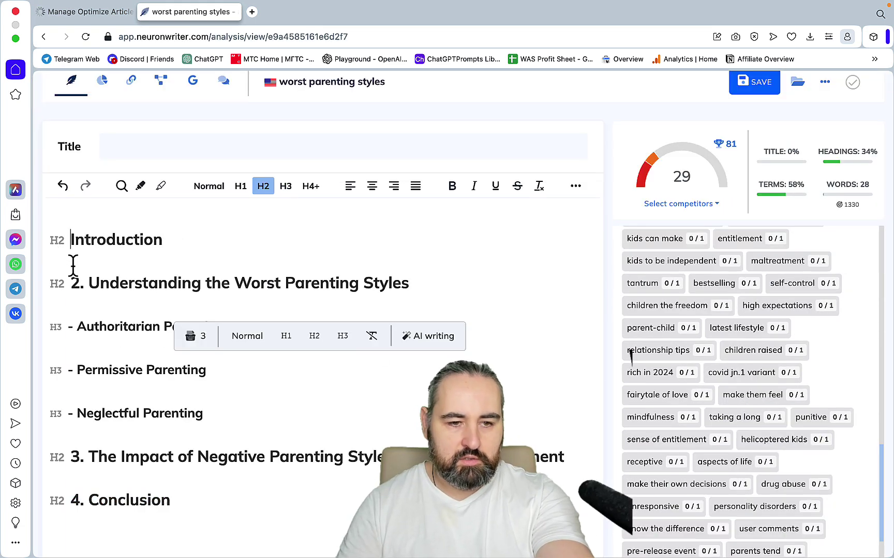
pyautogui.moveTo(87, 283); pyautogui.dragTo(70, 283)
pyautogui.press('BackSpace')
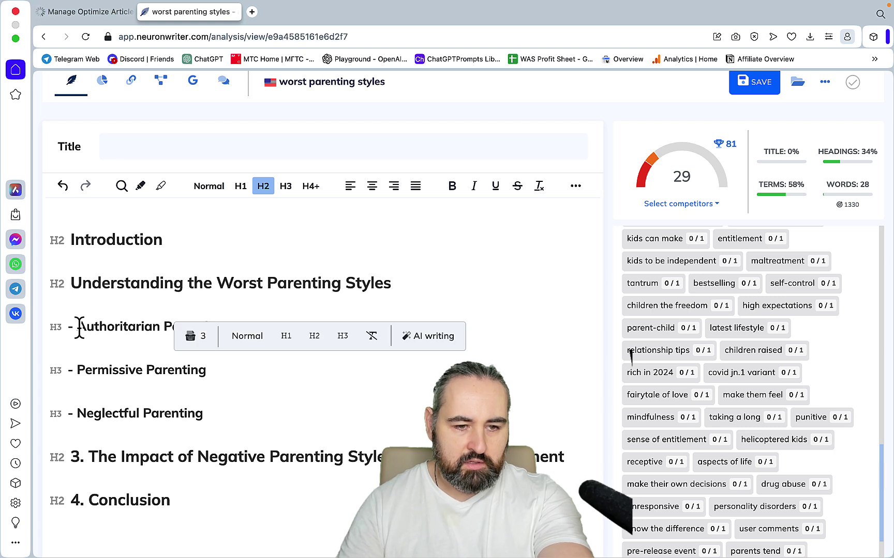
pyautogui.click(78, 327)
pyautogui.press('BackSpace')
pyautogui.press('BackSpace')
pyautogui.click(77, 370)
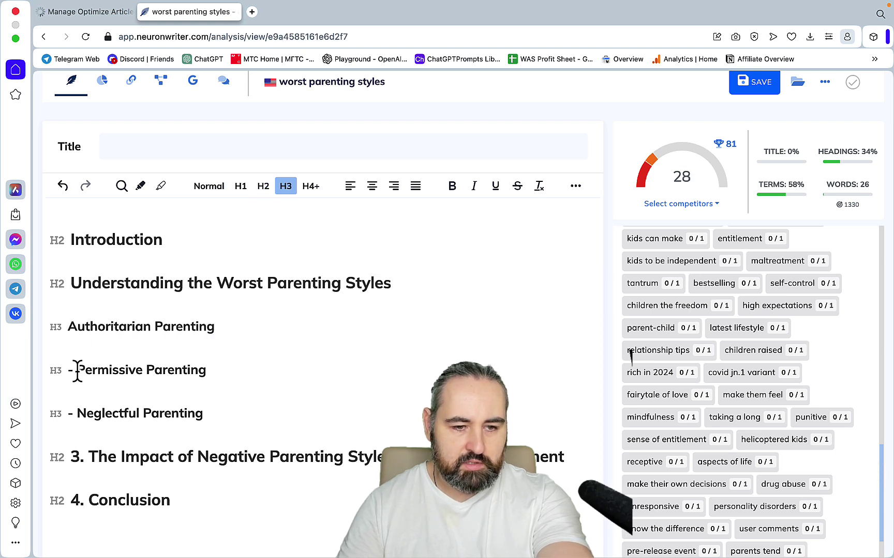
pyautogui.press('BackSpace')
pyautogui.press('BackSpace')
# Remove the dash before Neglectful Parenting and the numbers before The Impact and Conclusion.
pyautogui.click(78, 414)
pyautogui.press('BackSpace')
pyautogui.press('BackSpace')
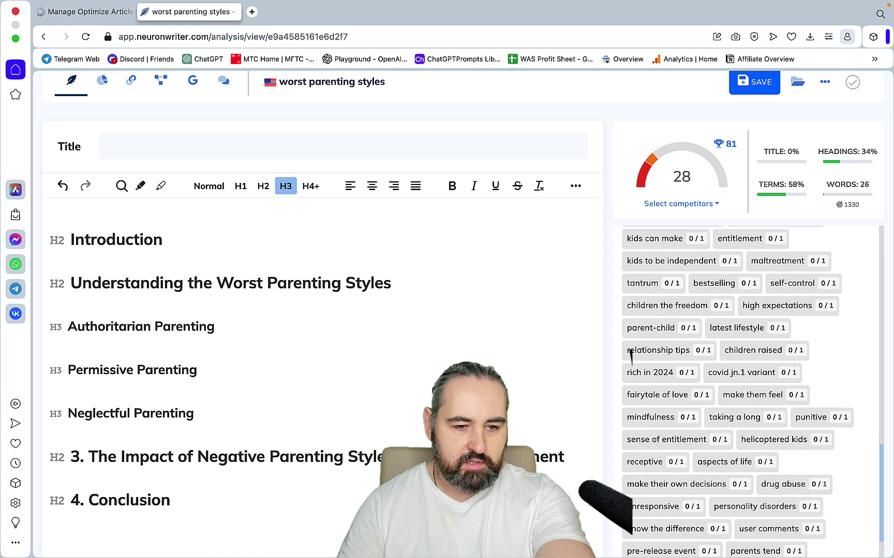
pyautogui.moveTo(89, 455); pyautogui.dragTo(73, 455)
pyautogui.press('BackSpace')
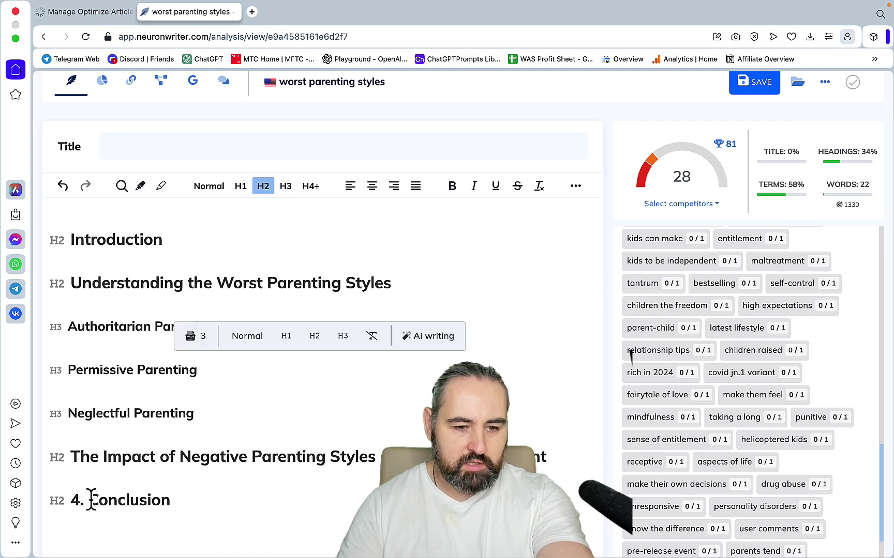
pyautogui.moveTo(91, 499); pyautogui.dragTo(71, 499)
pyautogui.press('BackSpace')
pyautogui.click(341, 401)
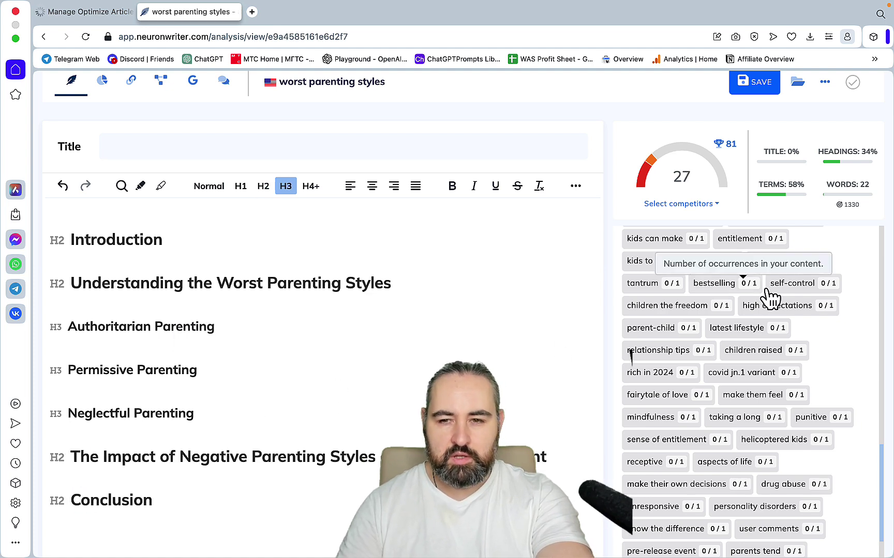
pyautogui.scroll(15, 768, 295)
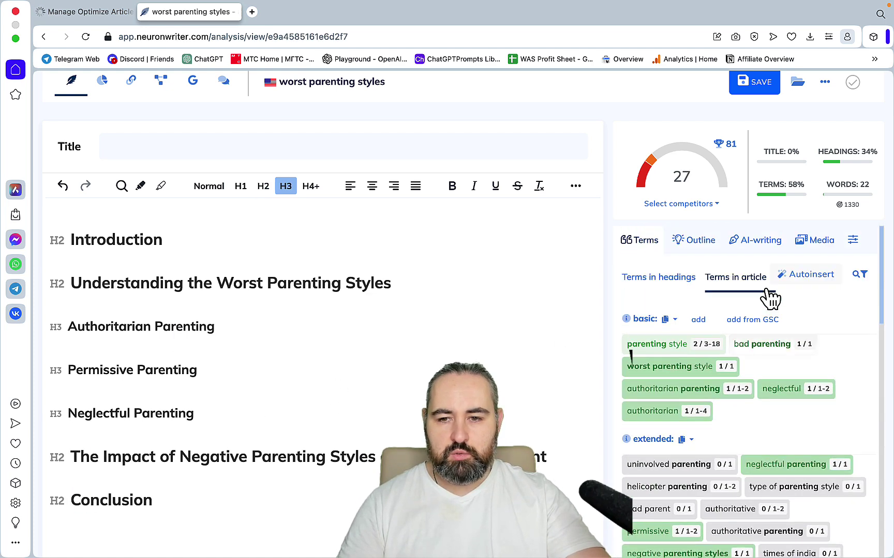
# Open 'Article based on your outline' and paste 'worst parenting styles' as the title.
pyautogui.click(760, 241)
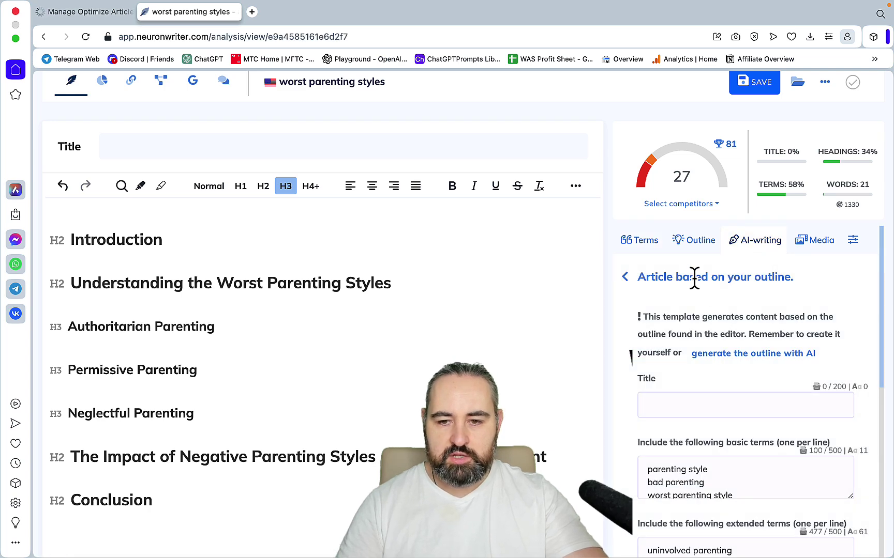
pyautogui.scroll(2, 296, 271)
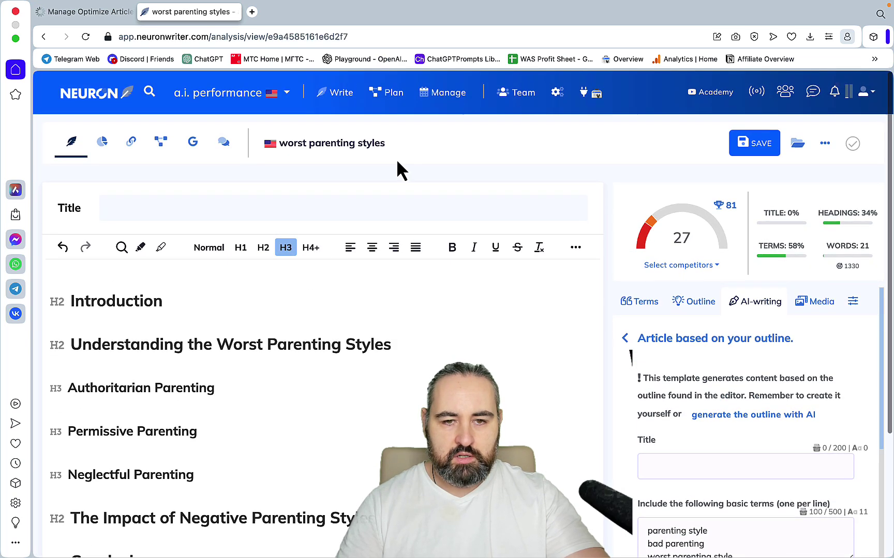
pyautogui.moveTo(386, 143); pyautogui.dragTo(277, 145)
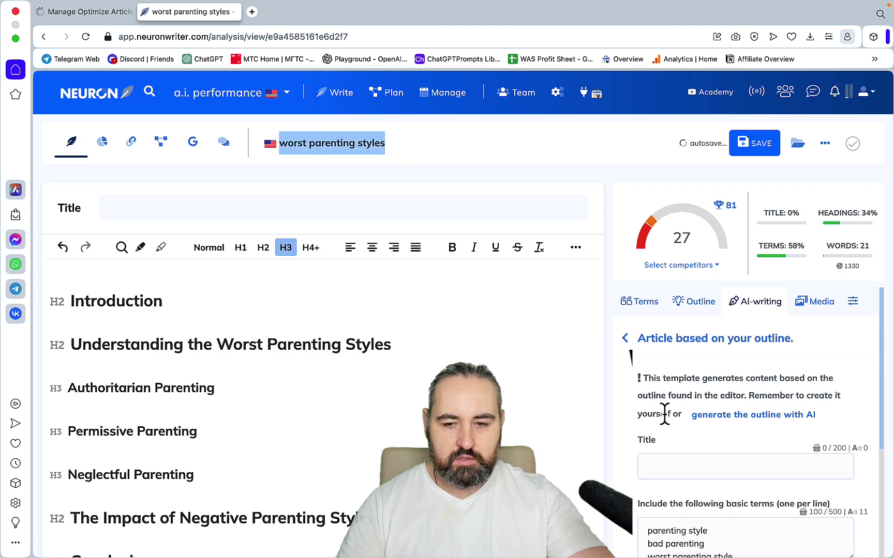
pyautogui.click(683, 468)
pyautogui.hotkey('ctrl', 'v')
# Keep the neutral tone, switch the model to GPT-4, and generate the article.
pyautogui.scroll(-10, 734, 473)
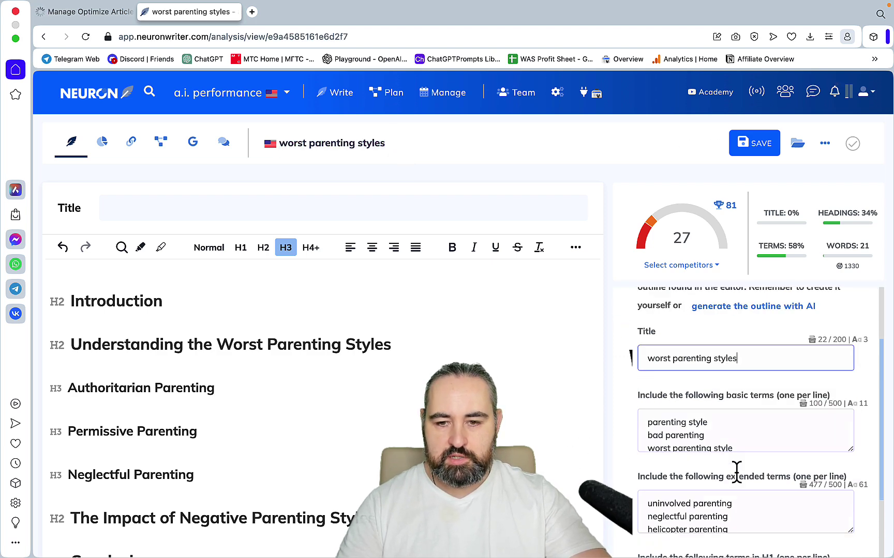
pyautogui.scroll(-3, 738, 476)
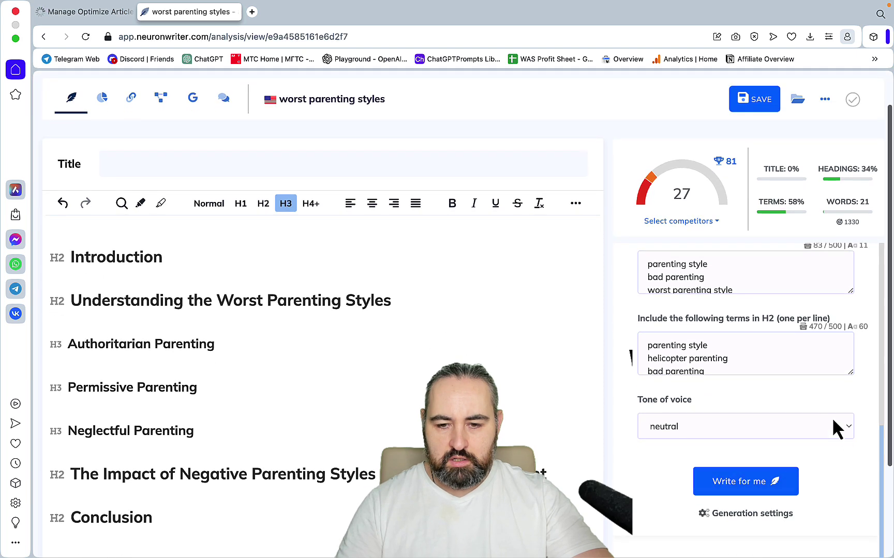
pyautogui.click(841, 432)
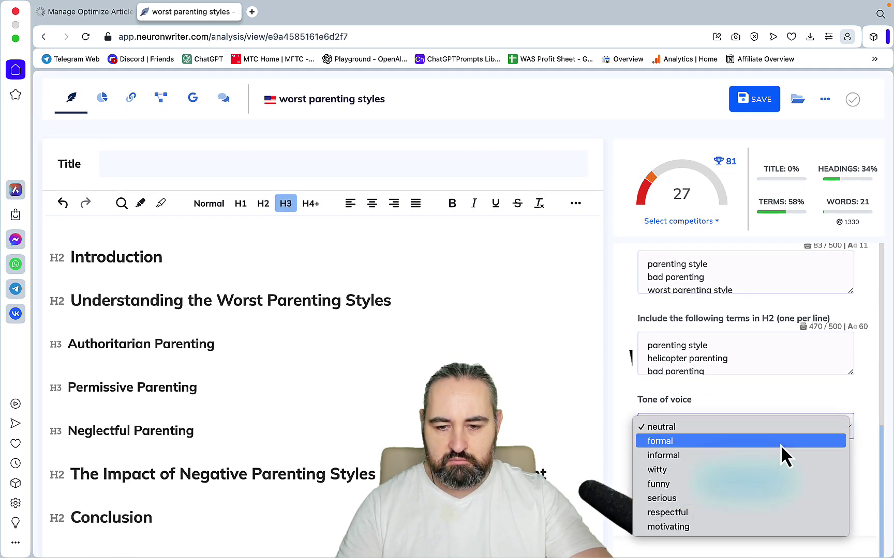
pyautogui.click(816, 394)
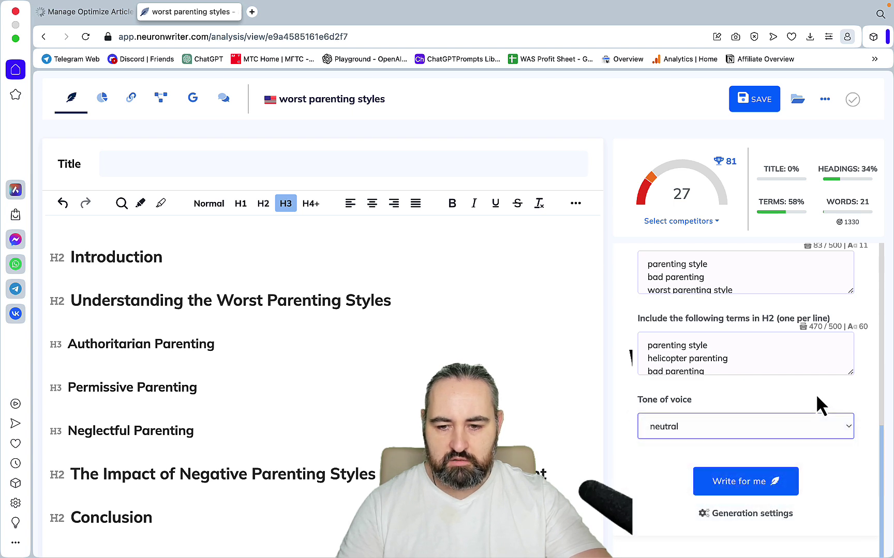
pyautogui.click(745, 514)
pyautogui.scroll(-3, 802, 477)
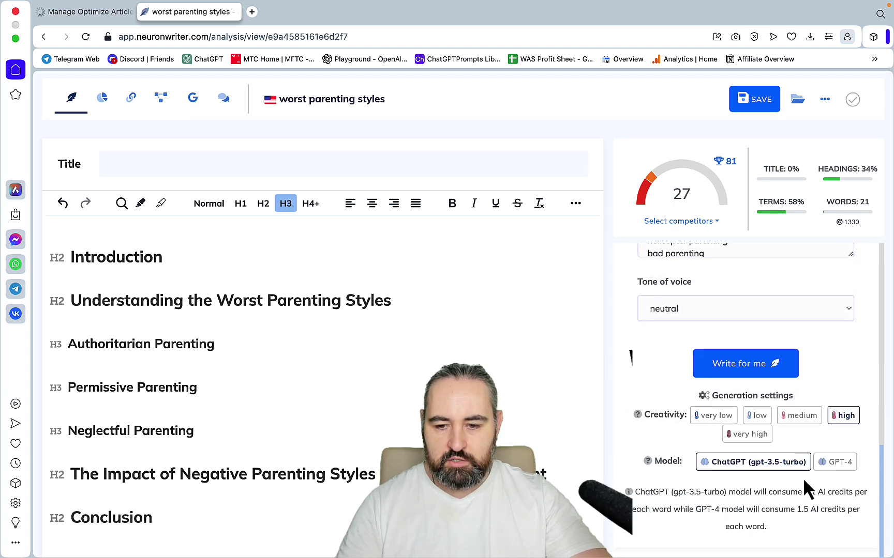
pyautogui.click(843, 454)
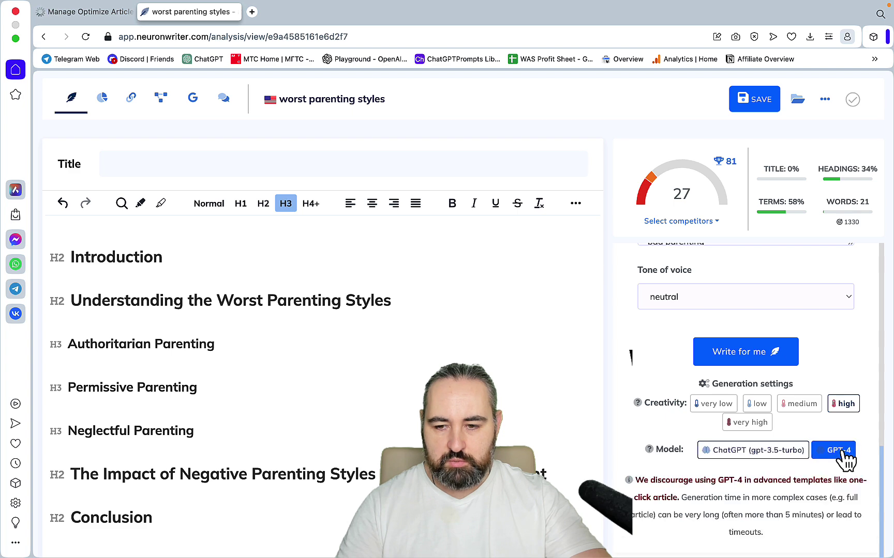
pyautogui.click(761, 356)
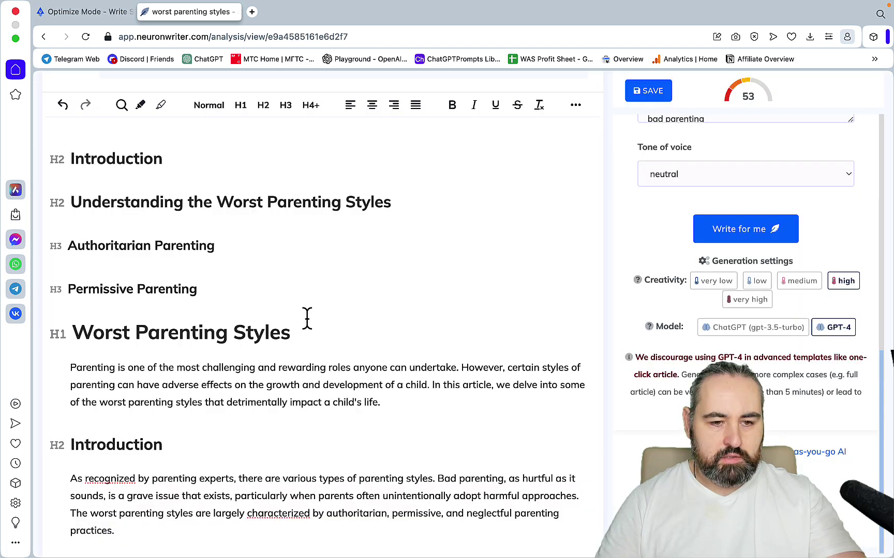
# Delete the leftover outline headings and the blank line above the H1.
pyautogui.scroll(3, 307, 318)
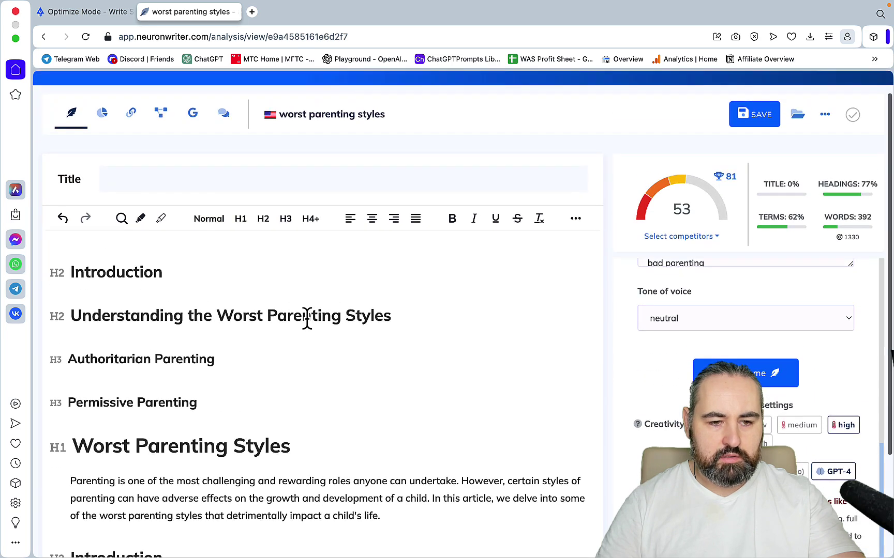
pyautogui.click(239, 406)
pyautogui.scroll(-5, 240, 406)
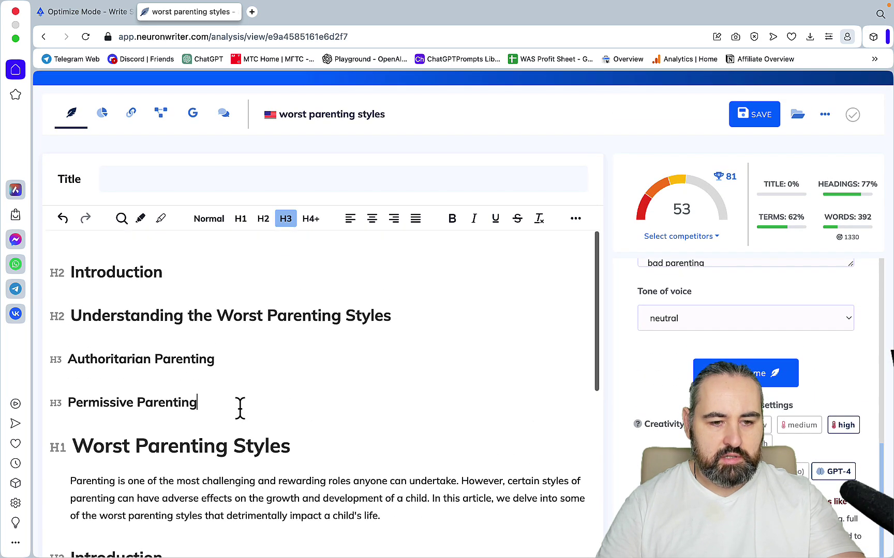
pyautogui.scroll(5, 240, 409)
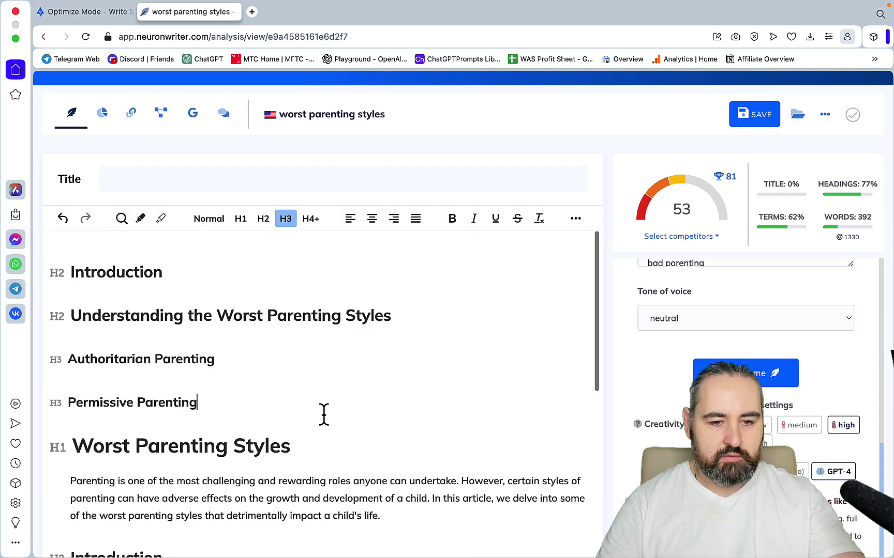
pyautogui.scroll(-15, 323, 415)
pyautogui.click(302, 415)
pyautogui.scroll(-3, 248, 499)
pyautogui.doubleClick(124, 491)
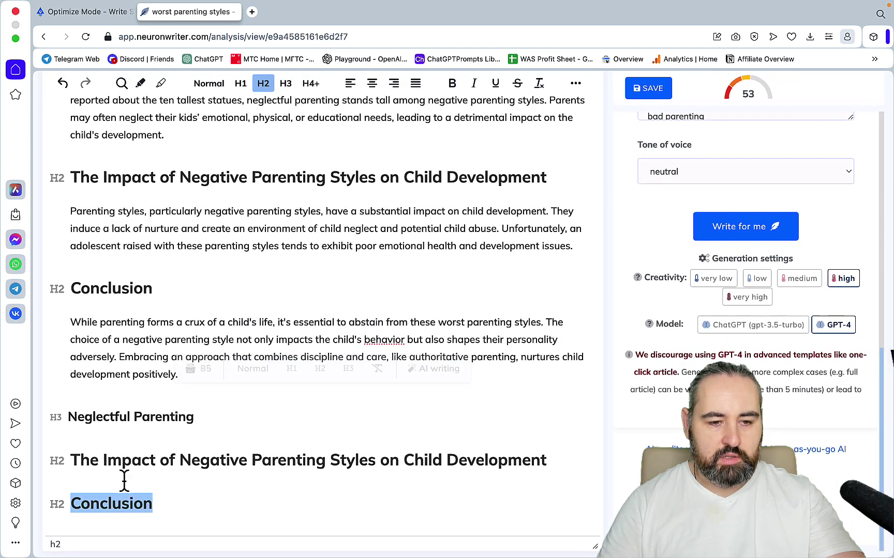
pyautogui.scroll(5, 154, 500)
pyautogui.scroll(-3, 154, 500)
pyautogui.scroll(15, 152, 490)
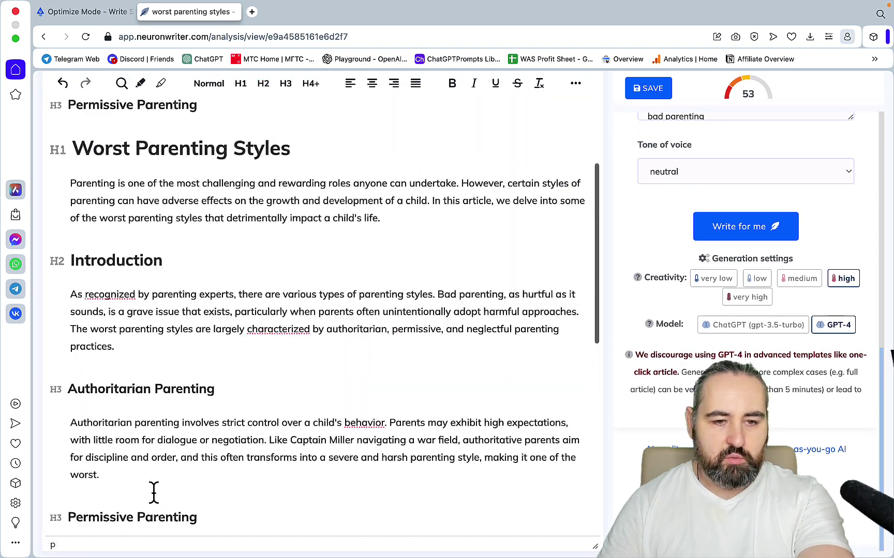
pyautogui.moveTo(199, 269); pyautogui.dragTo(68, 135)
pyautogui.press('BackSpace')
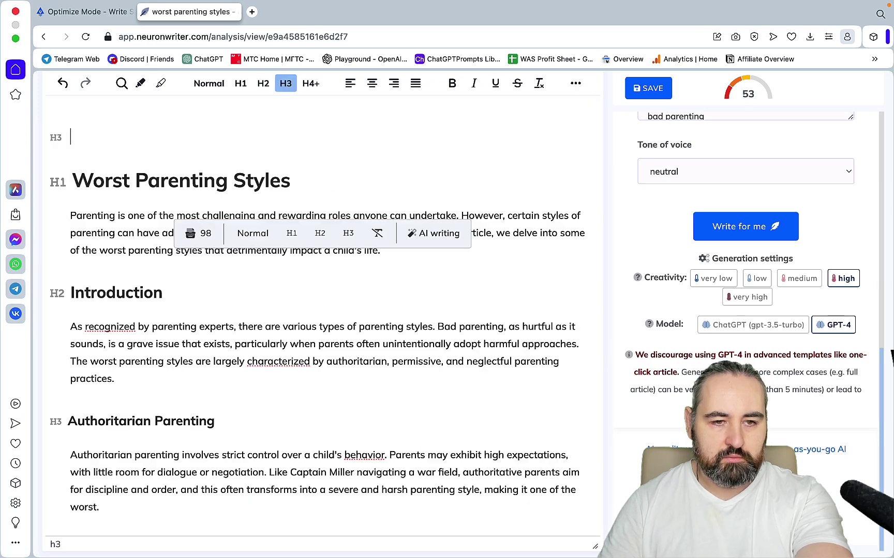
pyautogui.click(78, 179)
pyautogui.press('BackSpace')
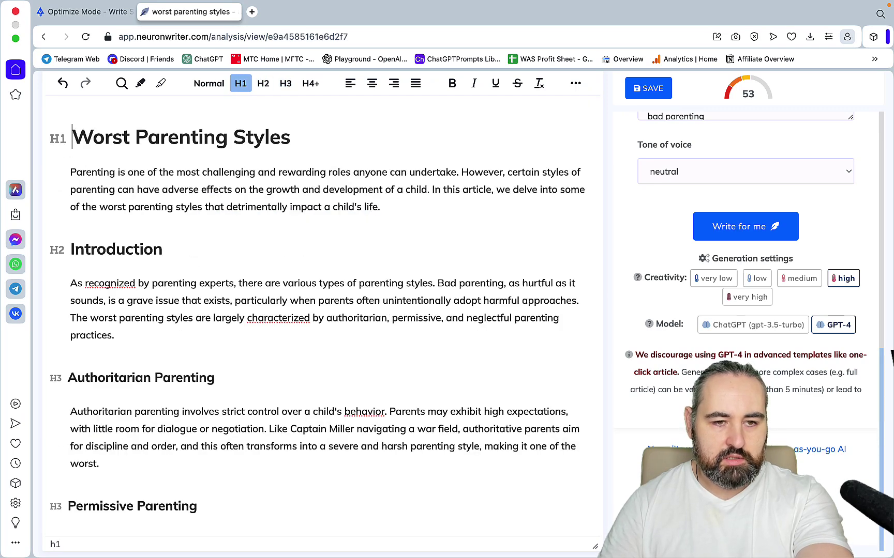
# Copy the H1 'Worst Parenting Styles' into the article Title field.
pyautogui.scroll(5, 130, 189)
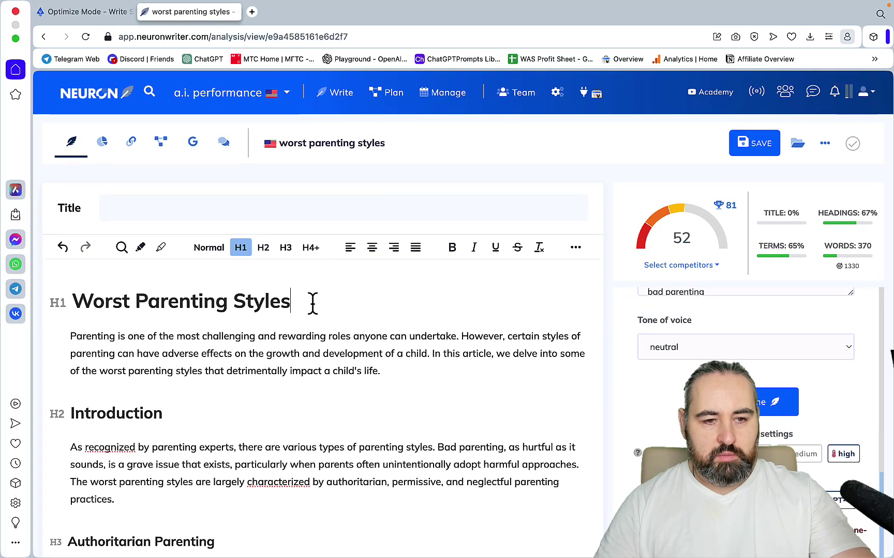
pyautogui.moveTo(310, 303); pyautogui.dragTo(86, 301)
pyautogui.hotkey('ctrl', 'c')
pyautogui.click(126, 207)
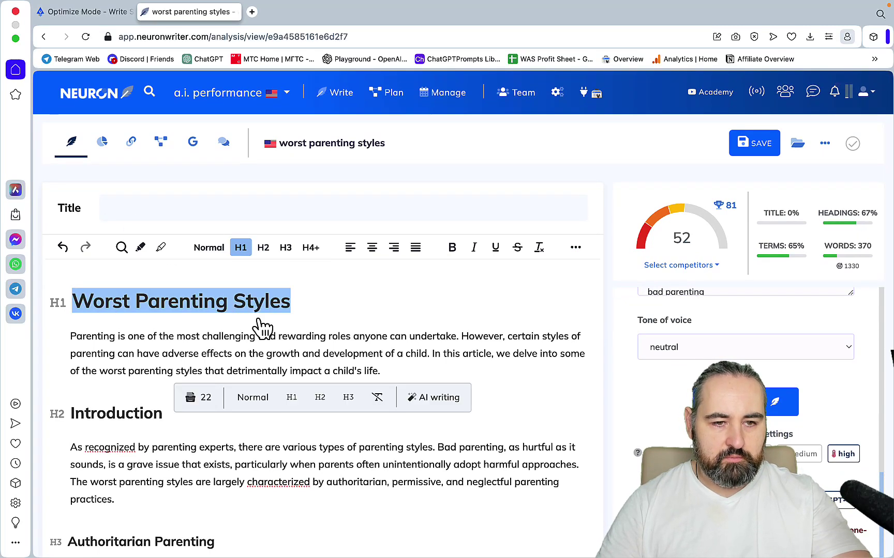
pyautogui.hotkey('ctrl', 'v')
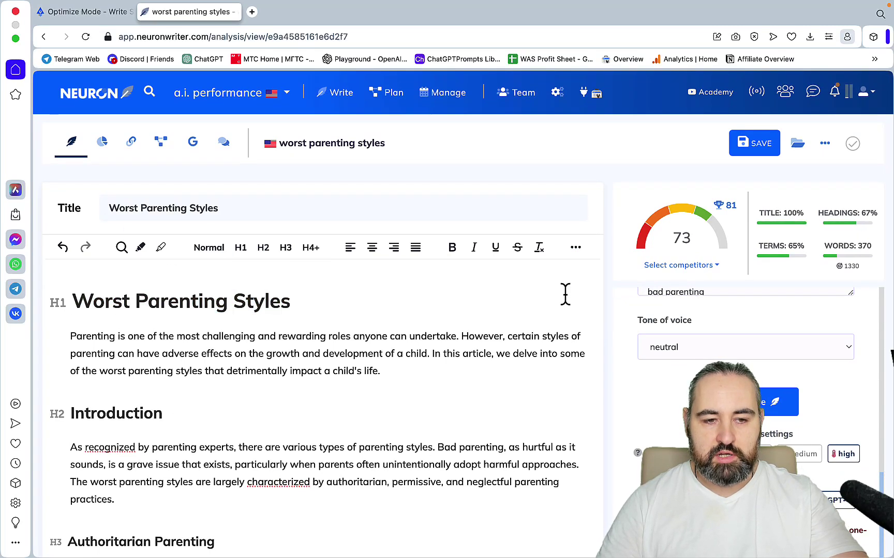
pyautogui.press('super+a')
# Enter 73 as the Native NW Article's SEO Score on the board.
pyautogui.press('super+Tab')
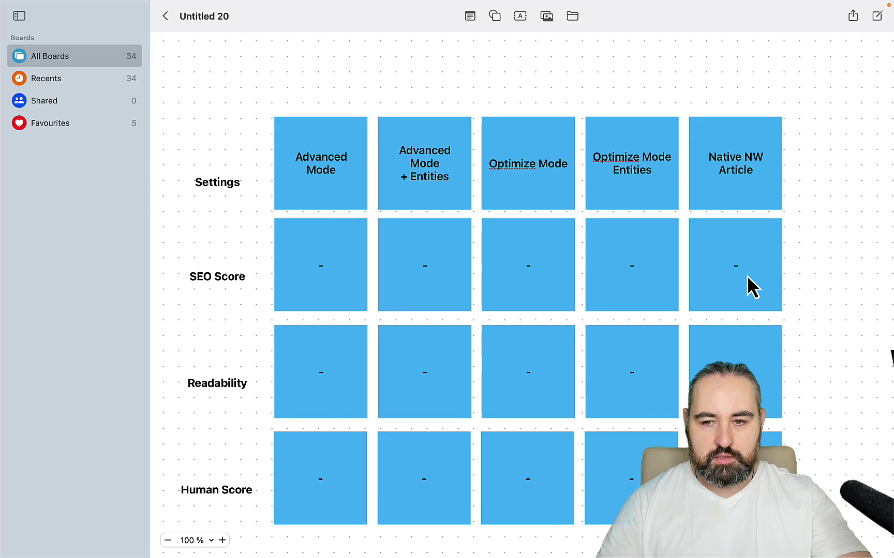
pyautogui.doubleClick(739, 279)
pyautogui.write('73')
pyautogui.click(737, 345)
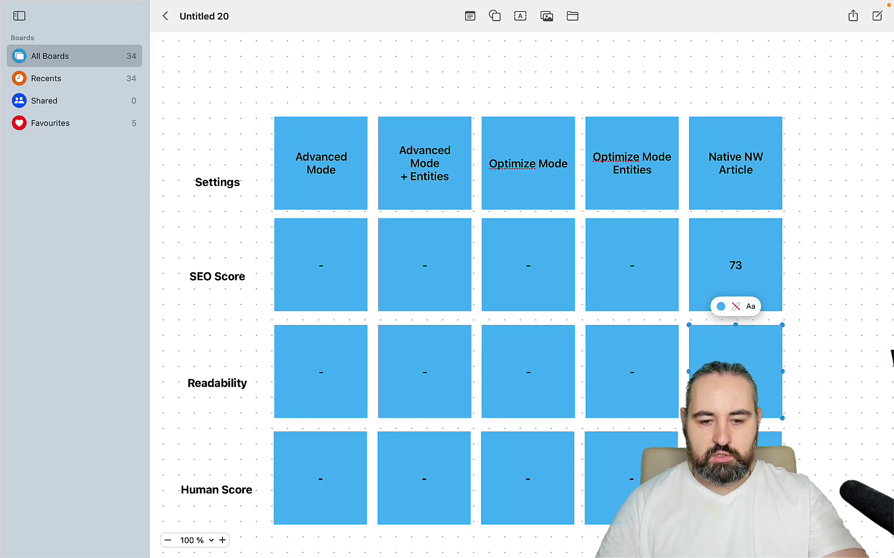
# Load hemingwayapp.com in a new Opera tab, then edit the board's Readability box.
pyautogui.click(306, 537)
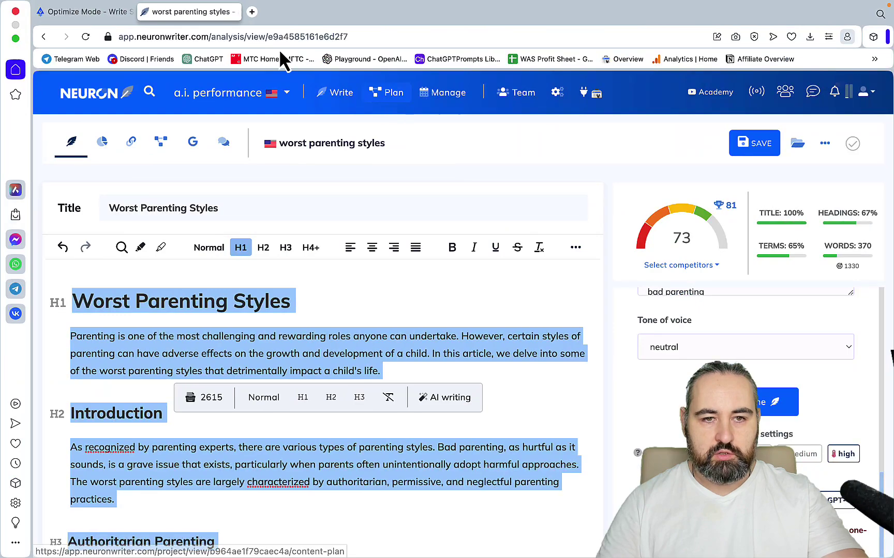
pyautogui.click(252, 11)
pyautogui.write('hemingwayapp.com')
pyautogui.press('Return')
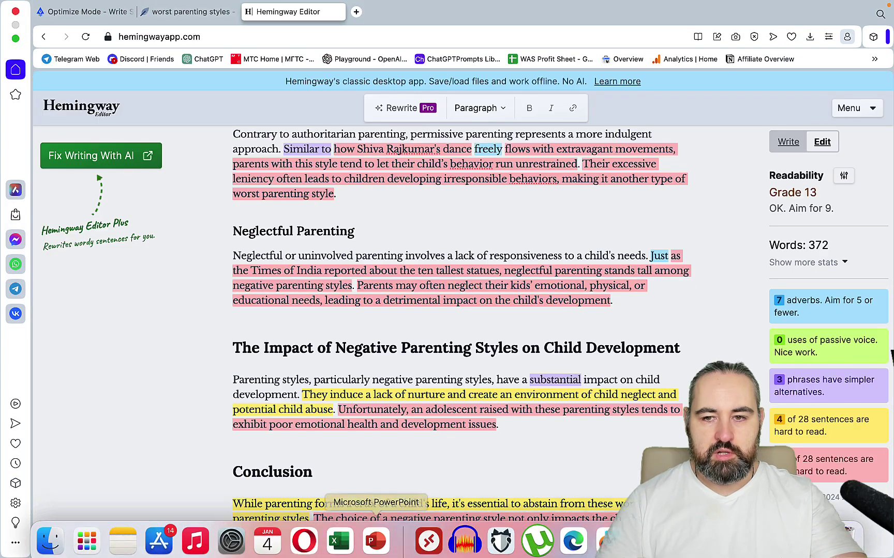
pyautogui.click(608, 541)
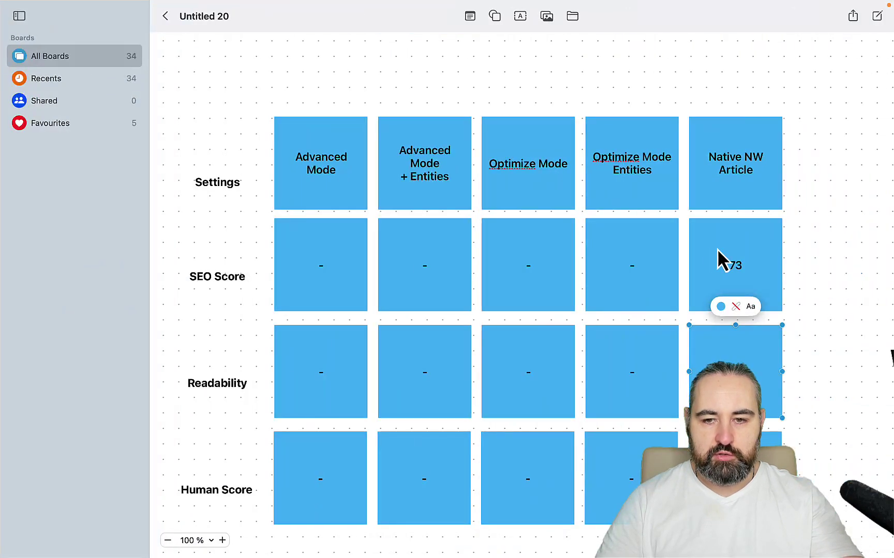
pyautogui.doubleClick(734, 371)
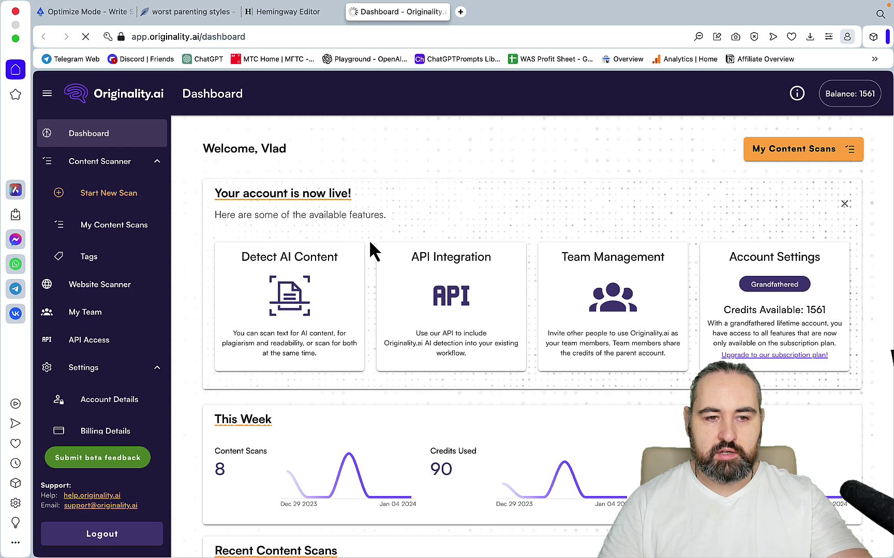
# Open Originality.ai's Start New Scan options, then select the Native NW Readability box in Freeform.
pyautogui.rightClick(94, 199)
pyautogui.click(69, 205)
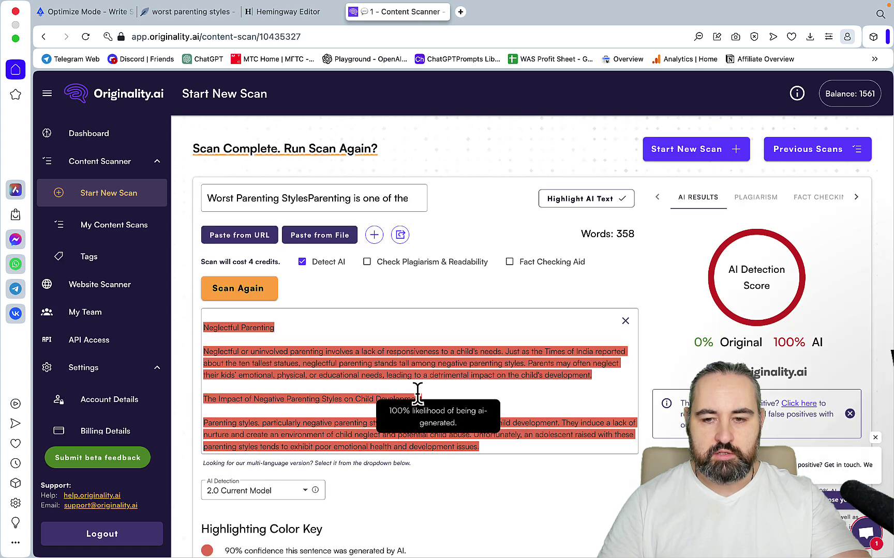
pyautogui.hotkey('ctrl', 'Right')
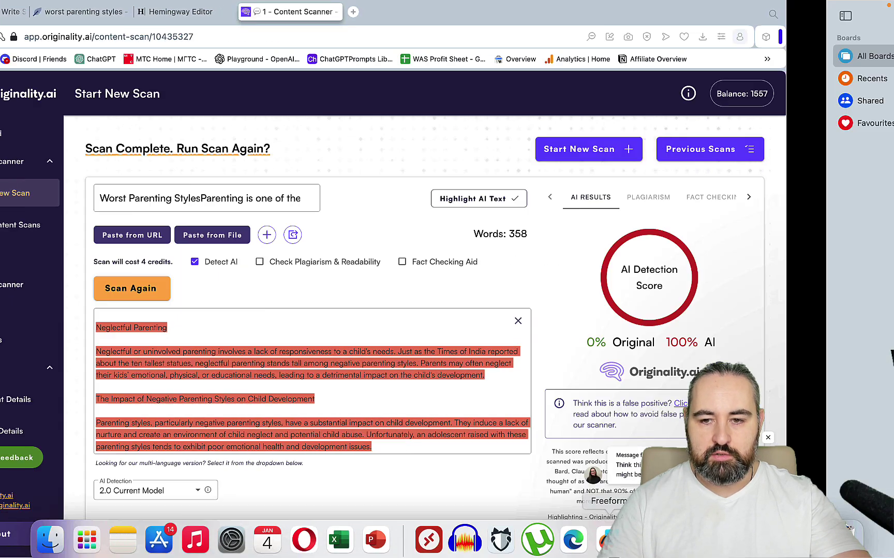
pyautogui.click(735, 372)
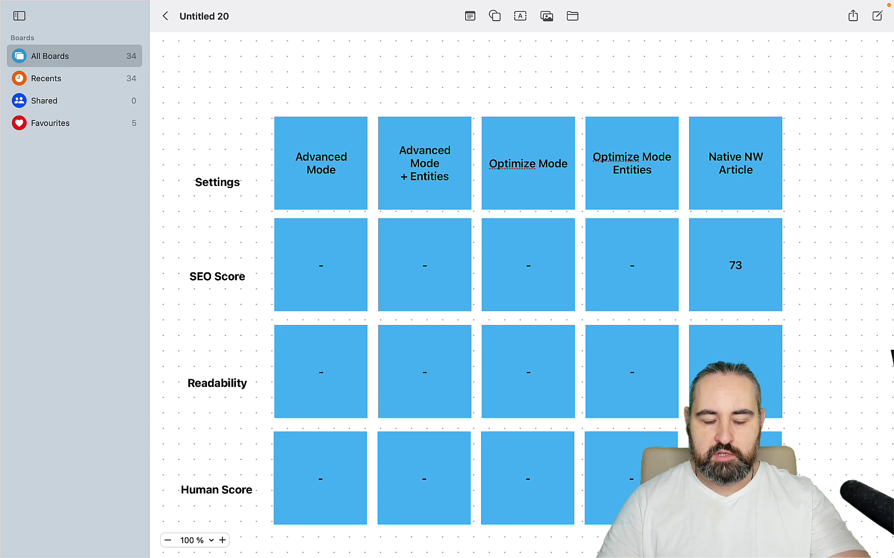
# Check NeuronWriter's trophy competitor comparison for the 73 score, then switch to Agility Writer Optimize Mode.
pyautogui.moveTo(357, 555)
pyautogui.click(304, 533)
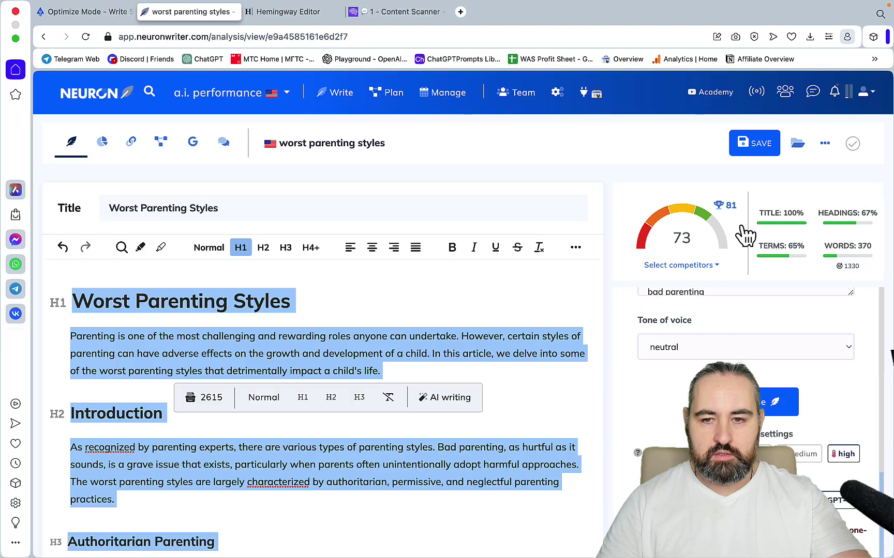
pyautogui.moveTo(735, 209)
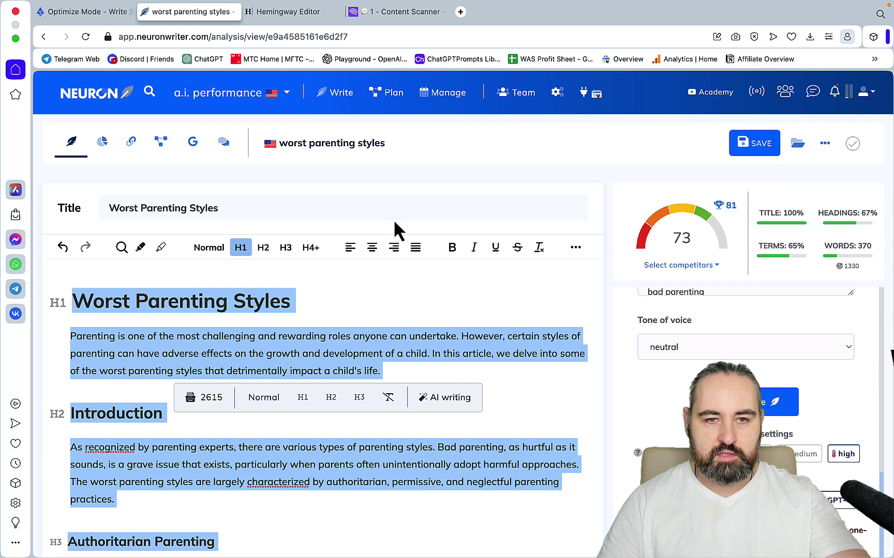
pyautogui.hotkey('ctrl', 'shift', 'Tab')
pyautogui.scroll(-1, 564, 310)
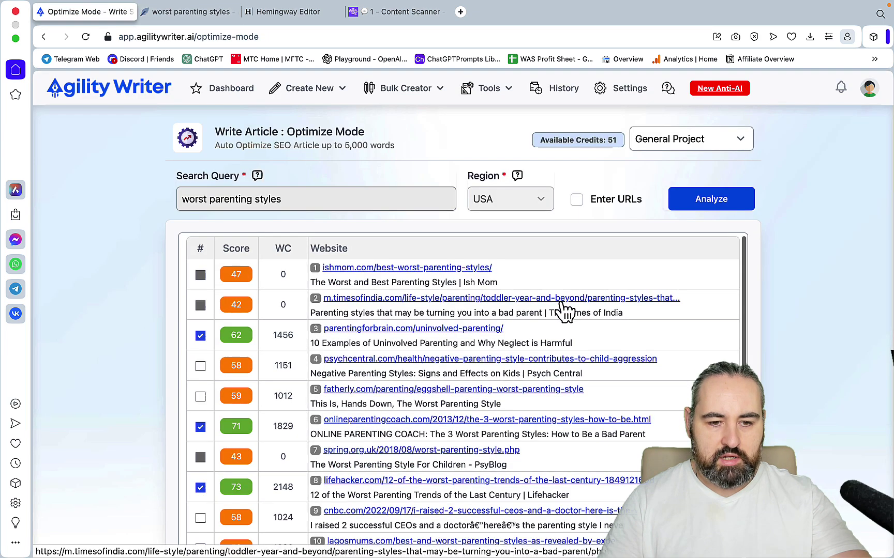
# Set the GPT Version to Full GPT-4.
pyautogui.scroll(-12, 783, 377)
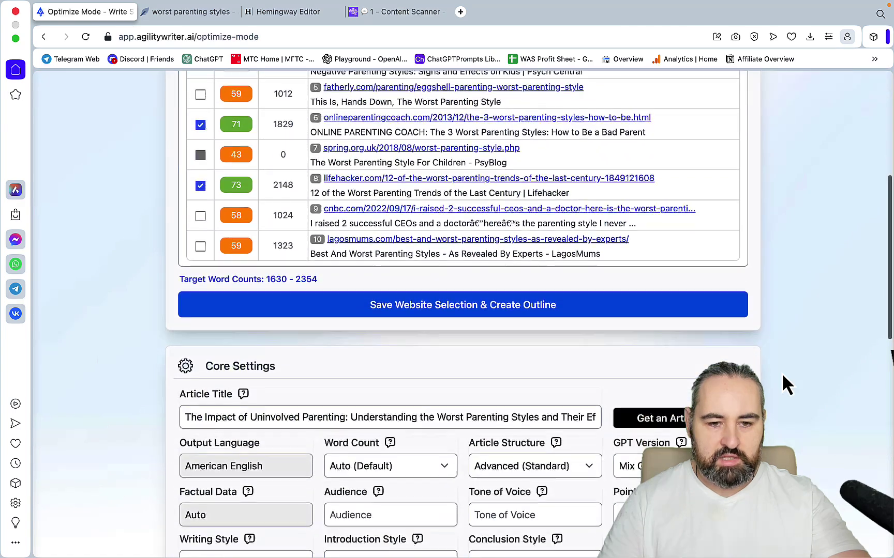
pyautogui.scroll(-5, 442, 361)
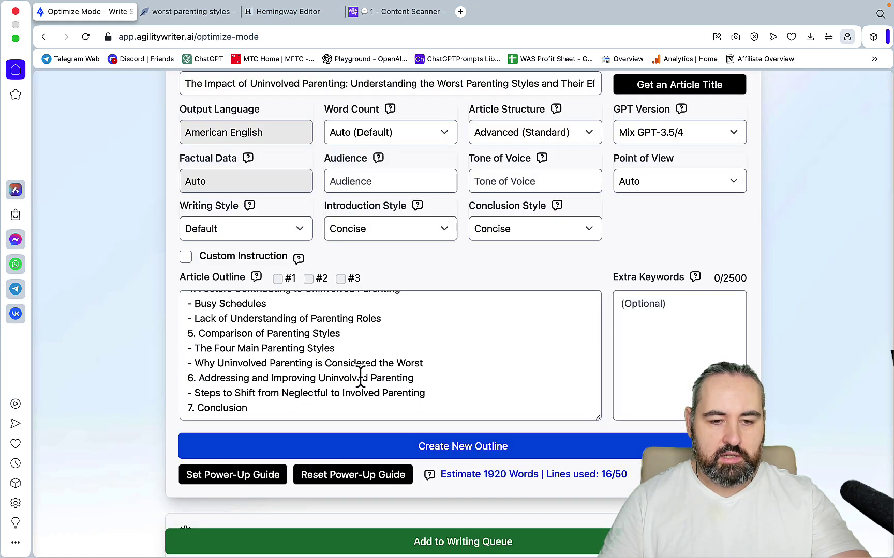
pyautogui.scroll(2, 361, 376)
pyautogui.scroll(-2, 361, 376)
pyautogui.scroll(5, 360, 376)
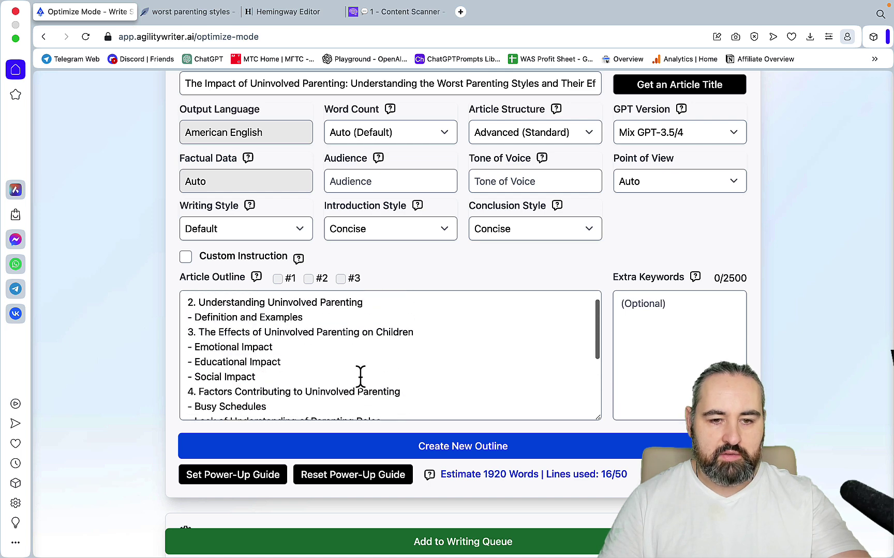
pyautogui.scroll(-5, 361, 376)
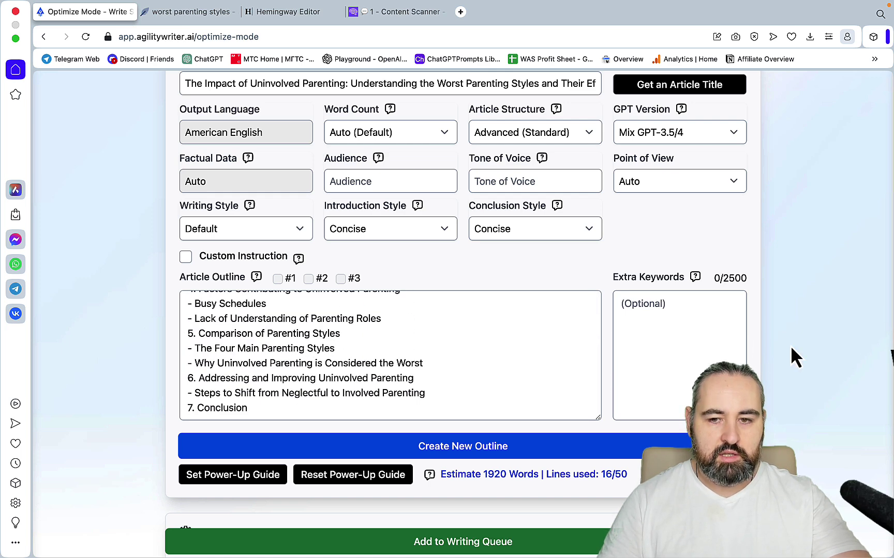
pyautogui.click(657, 308)
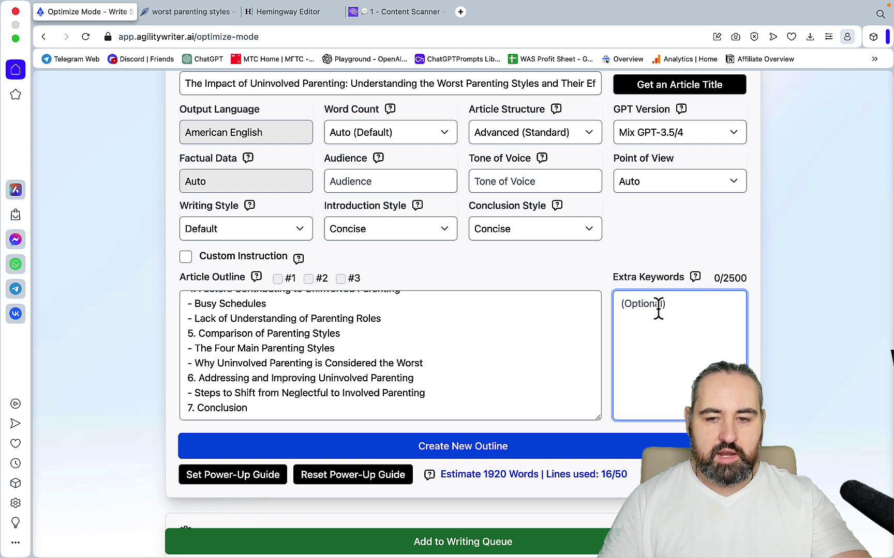
pyautogui.click(733, 135)
pyautogui.click(726, 147)
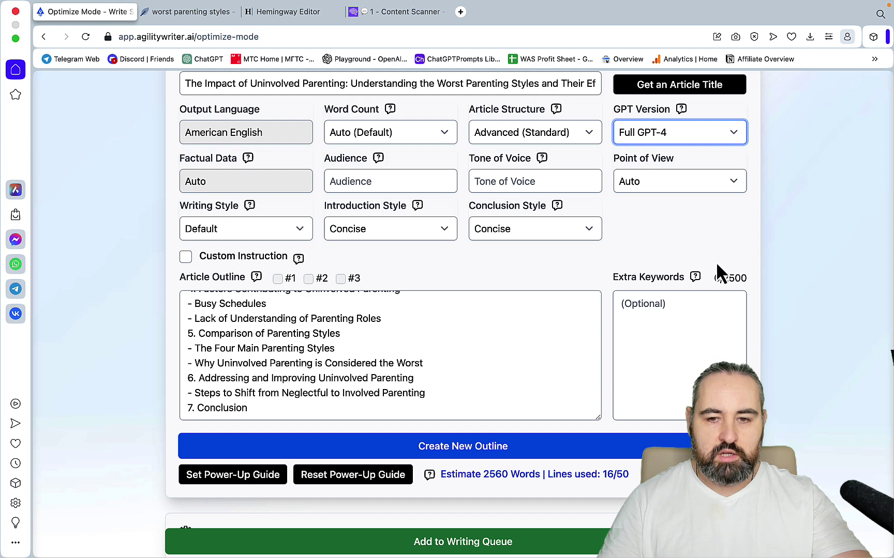
# Choose First Person Singular, Anti-AI Detection - Informal Tone style, and enable Improve Readability.
pyautogui.scroll(1, 697, 263)
pyautogui.scroll(5, 690, 251)
pyautogui.click(679, 353)
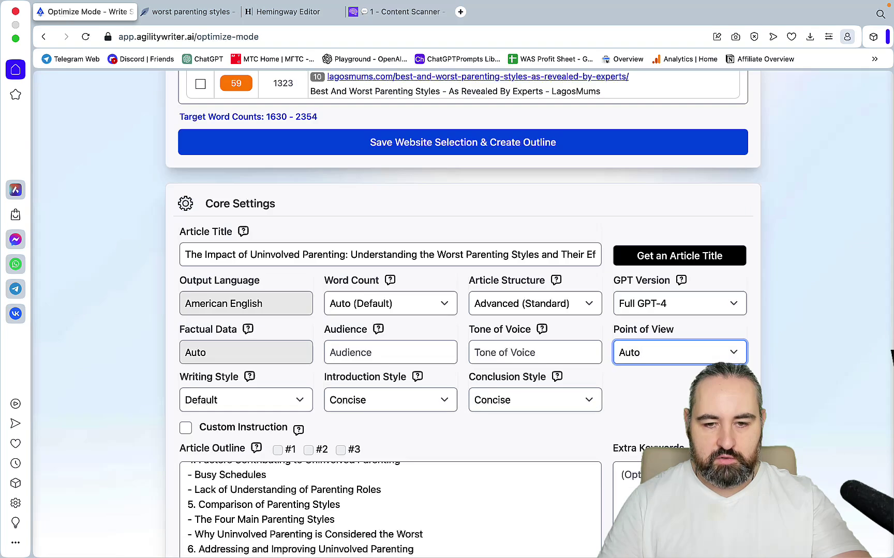
pyautogui.click(678, 365)
pyautogui.click(296, 392)
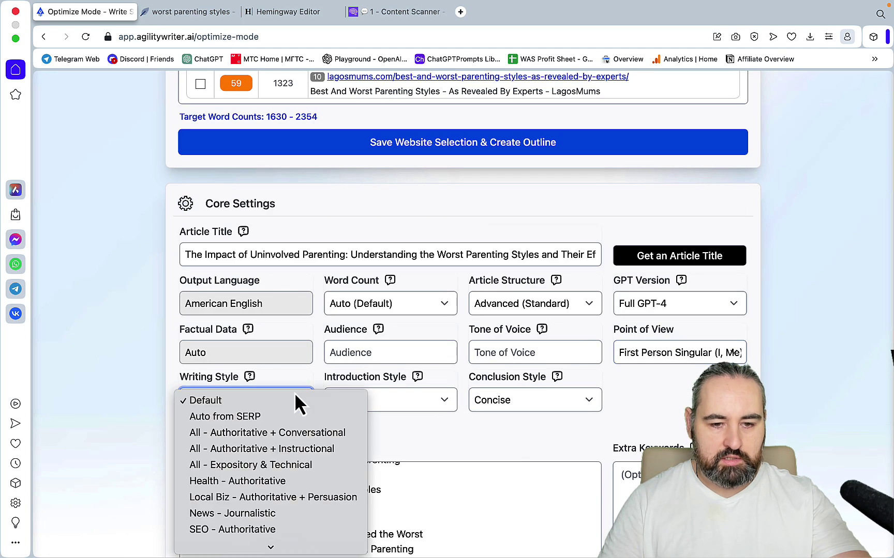
pyautogui.click(298, 543)
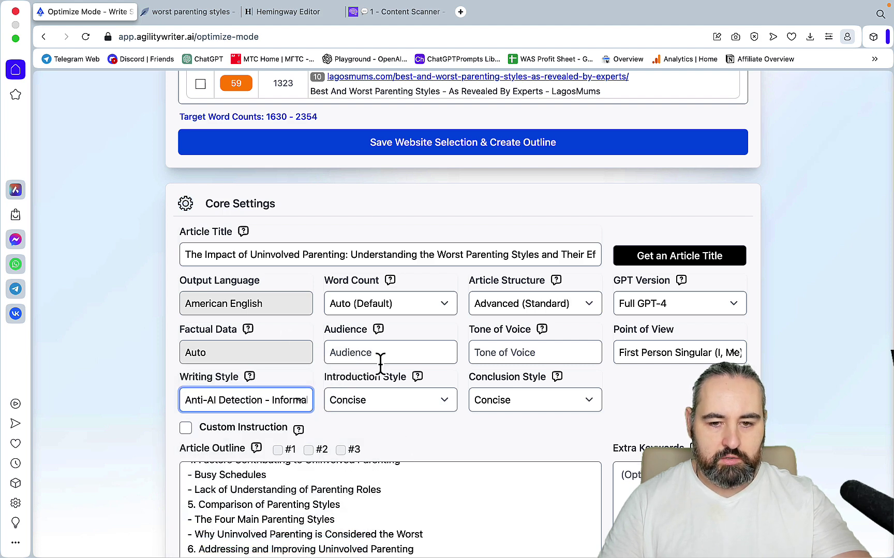
pyautogui.scroll(-1, 600, 417)
pyautogui.scroll(-15, 561, 421)
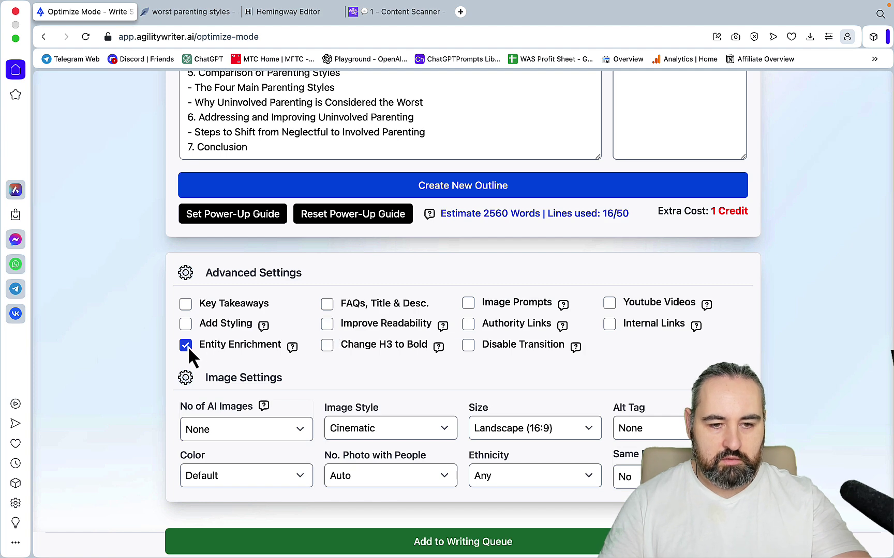
pyautogui.rightClick(325, 324)
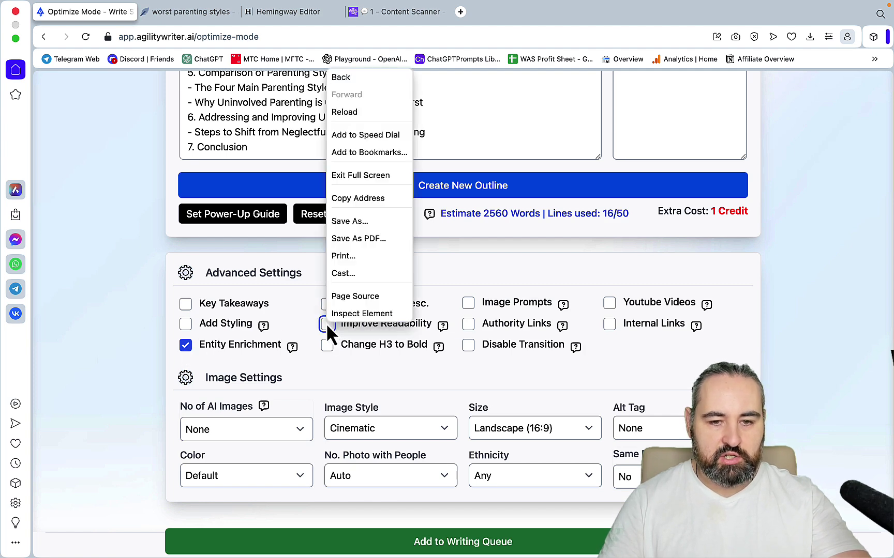
pyautogui.click(327, 326)
pyautogui.click(327, 324)
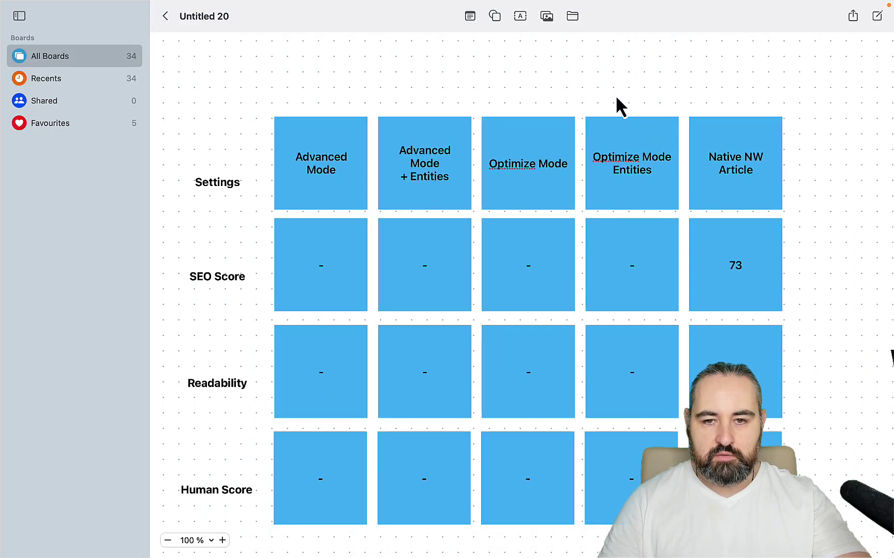
# Delete the Optimize Mode heading, SEO Score, Readability and Human Score boxes.
pyautogui.click(535, 174)
pyautogui.keyDown('shift'); pyautogui.click(525, 279); pyautogui.keyUp('shift')
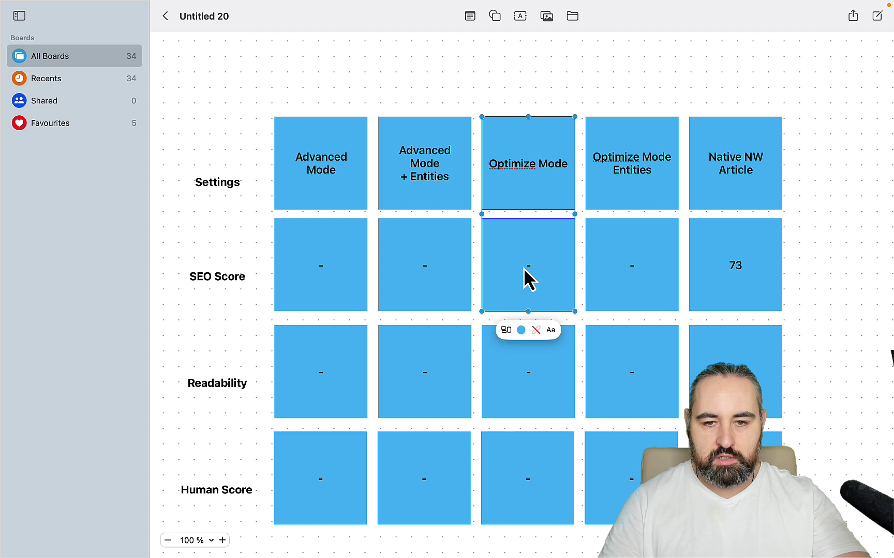
pyautogui.keyDown('shift'); pyautogui.click(523, 365); pyautogui.keyUp('shift')
pyautogui.keyDown('shift'); pyautogui.click(527, 490); pyautogui.keyUp('shift')
pyautogui.press('BackSpace')
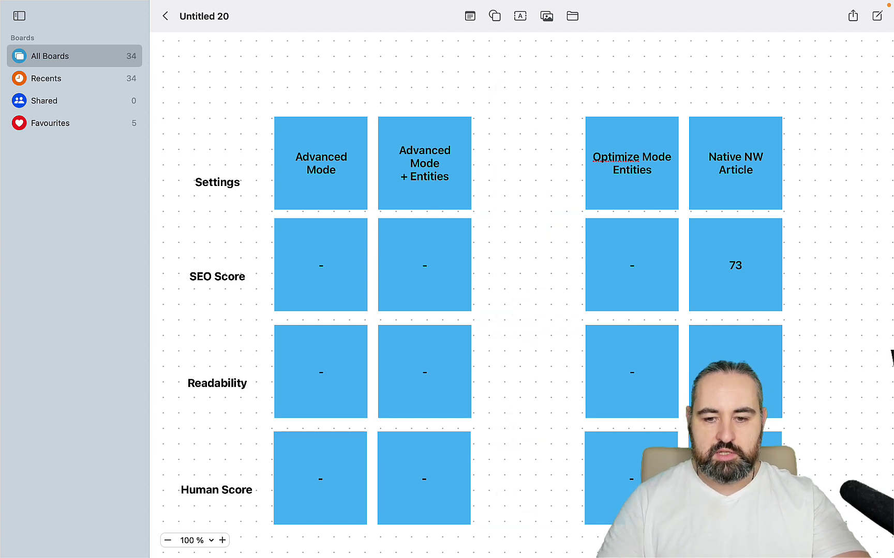
# Marquee-select the two columns right of the gap, then return to Agility Writer.
pyautogui.moveTo(811, 553); pyautogui.dragTo(514, 141)
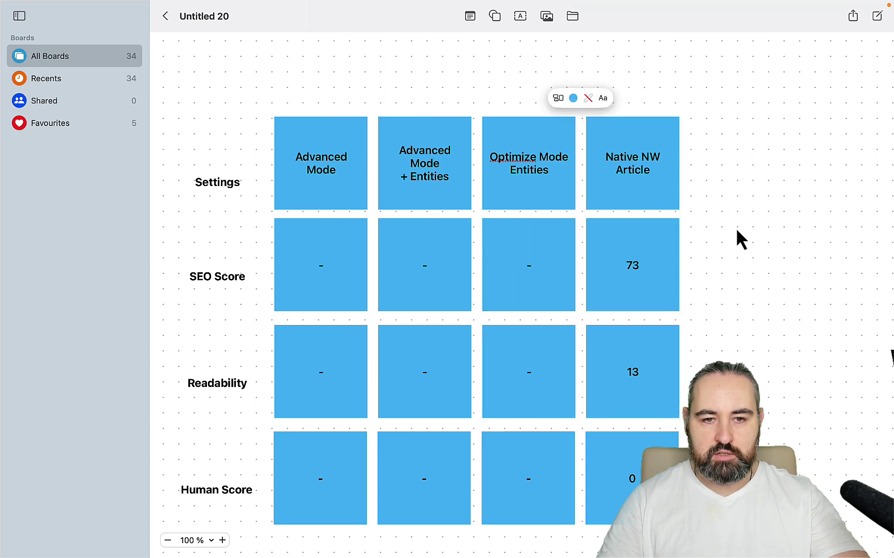
pyautogui.click(738, 239)
pyautogui.click(306, 551)
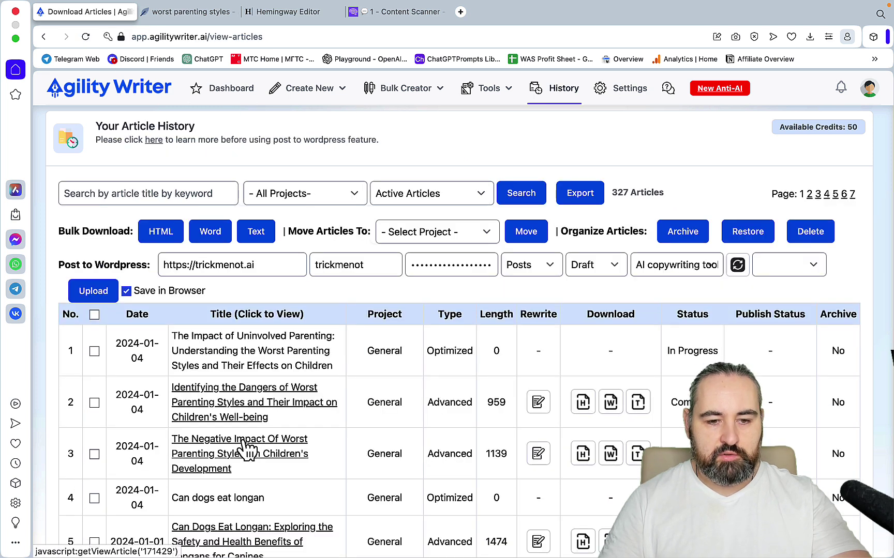
# Copy 'The Negative Impact Of Worst Parenting Styles' article into NeuronWriter's empty editor.
pyautogui.click(247, 446)
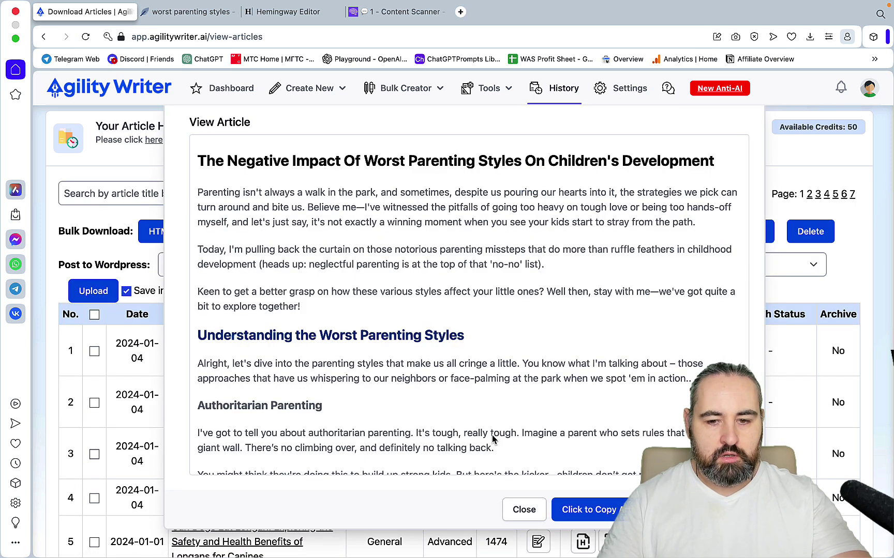
pyautogui.click(595, 516)
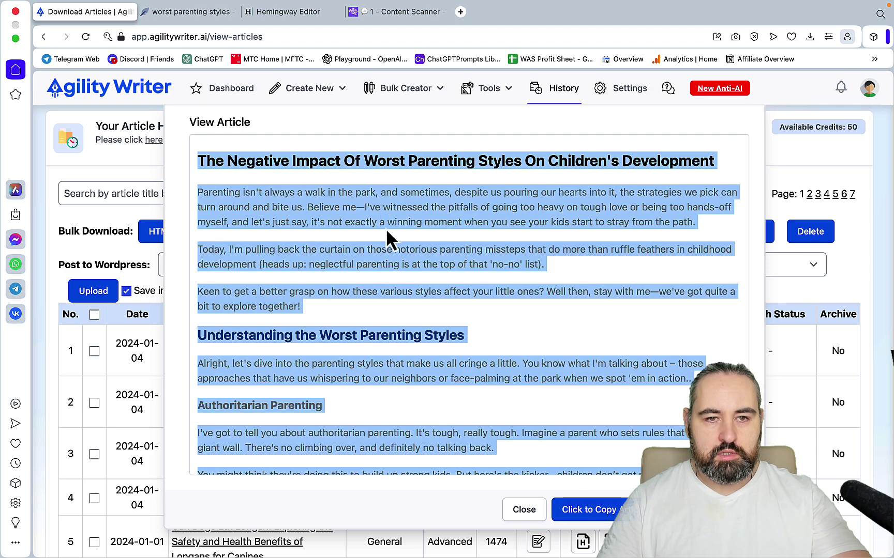
pyautogui.click(200, 16)
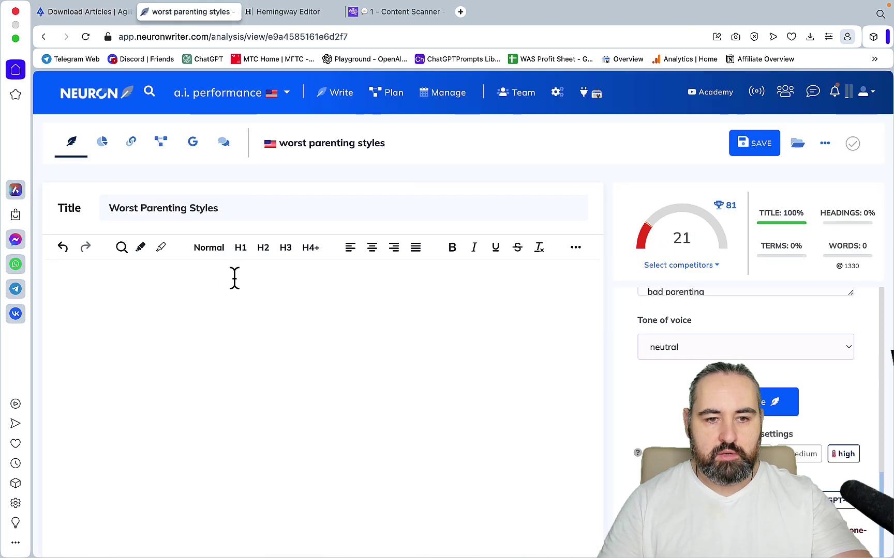
pyautogui.click(178, 296)
pyautogui.press('super+v')
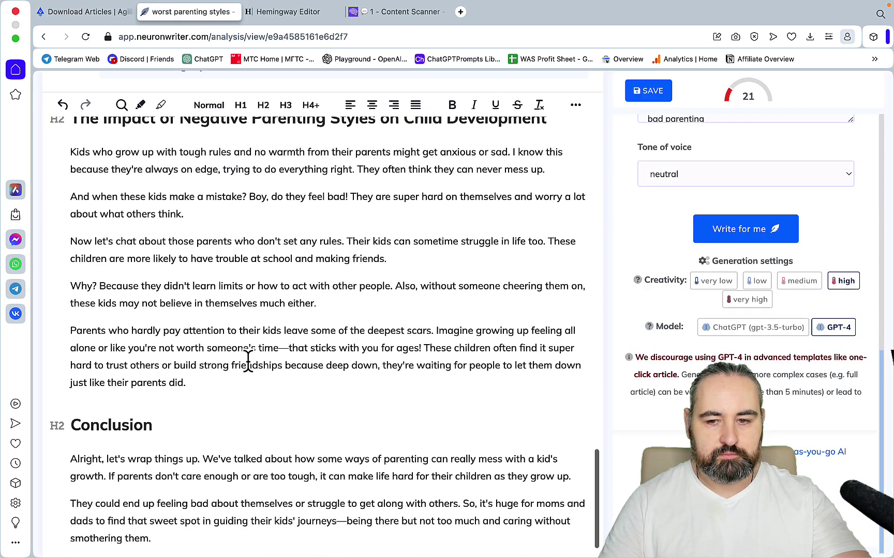
# Review the pasted article and show which terms it covers.
pyautogui.scroll(15, 247, 364)
pyautogui.click(280, 375)
pyautogui.scroll(10, 638, 355)
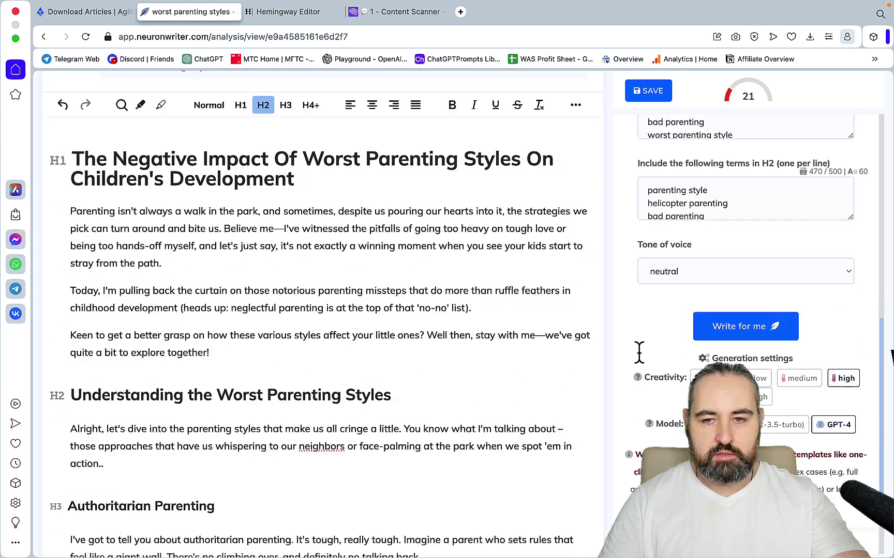
pyautogui.click(637, 142)
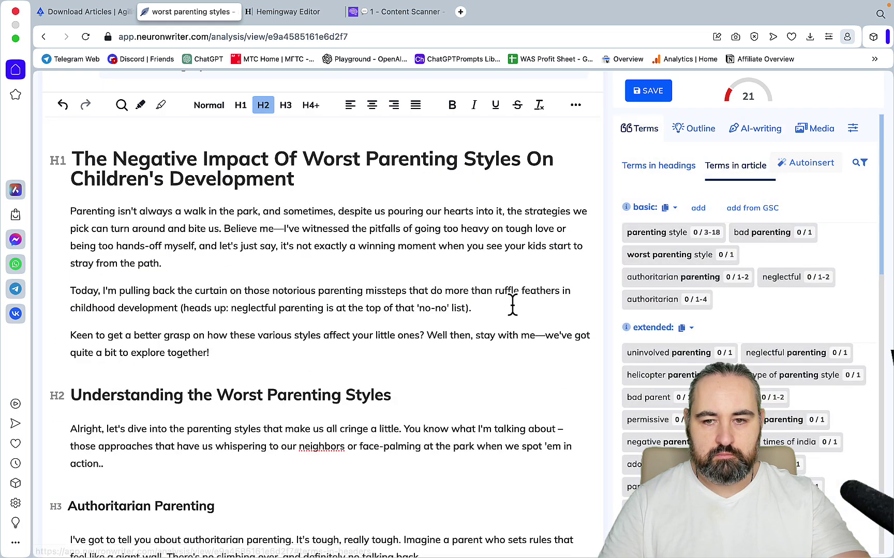
pyautogui.scroll(5, 527, 362)
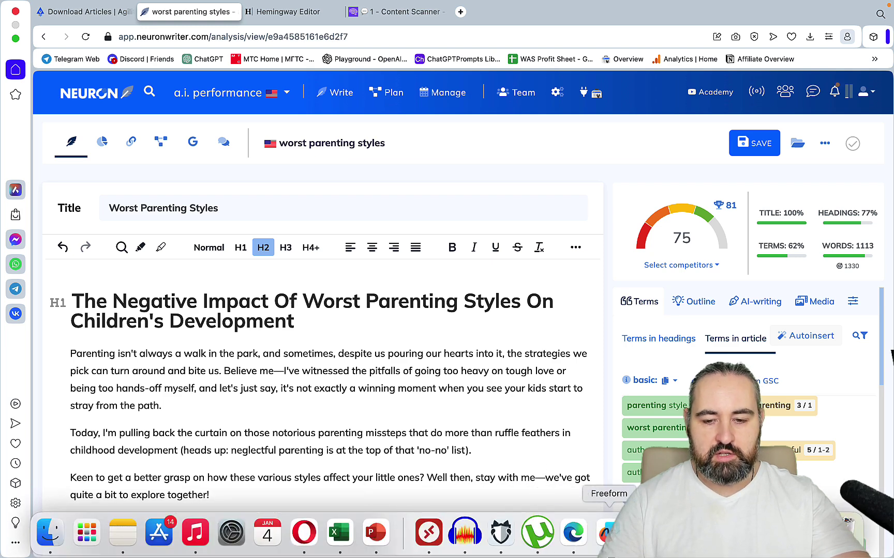
# Type 75 into the Advanced Mode SEO Score card, then return to the browser.
pyautogui.click(606, 532)
pyautogui.click(529, 277)
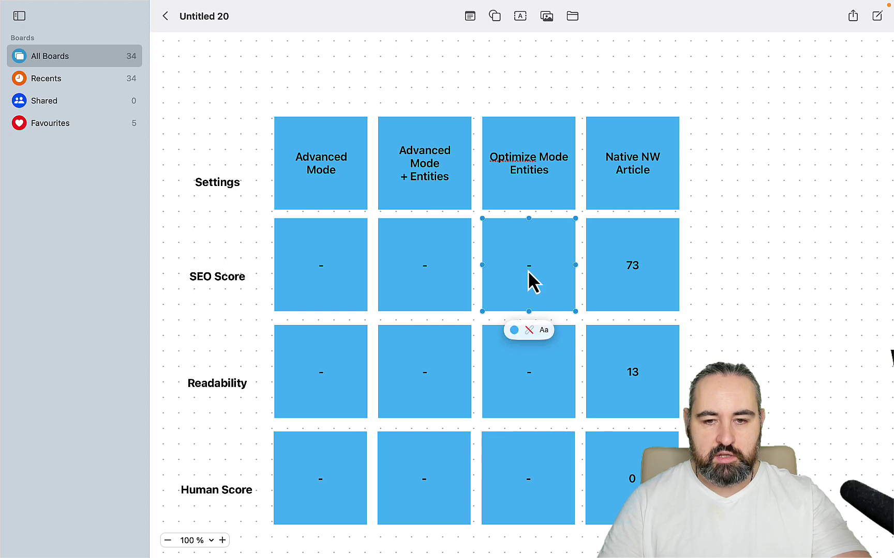
pyautogui.click(533, 278)
pyautogui.click(321, 274)
pyautogui.click(320, 267)
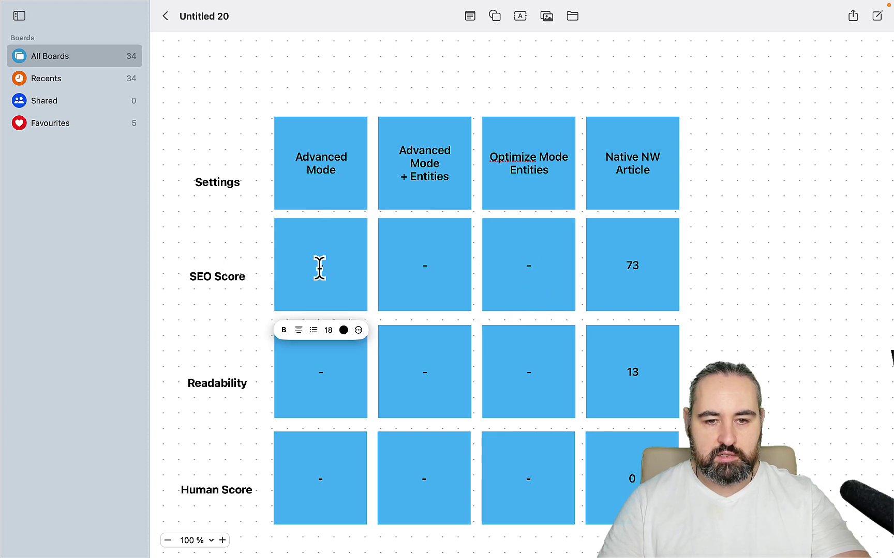
pyautogui.write('75')
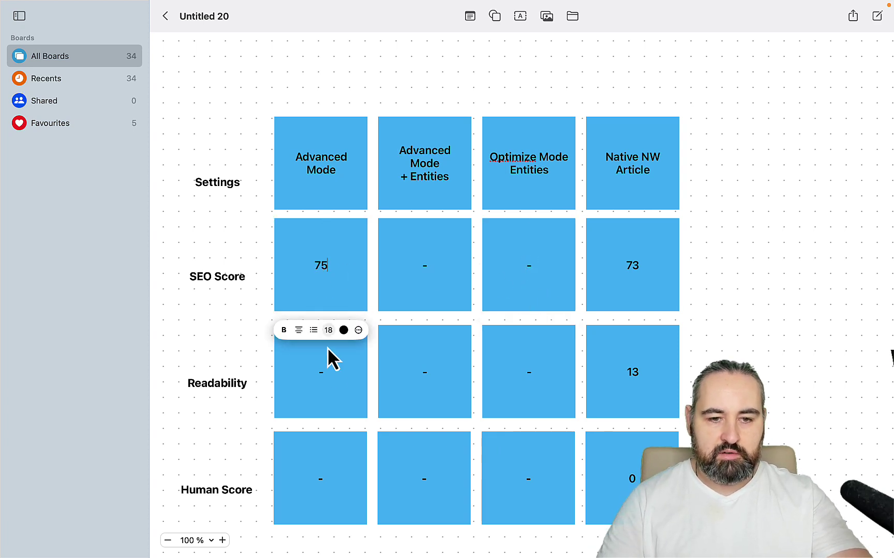
pyautogui.click(337, 407)
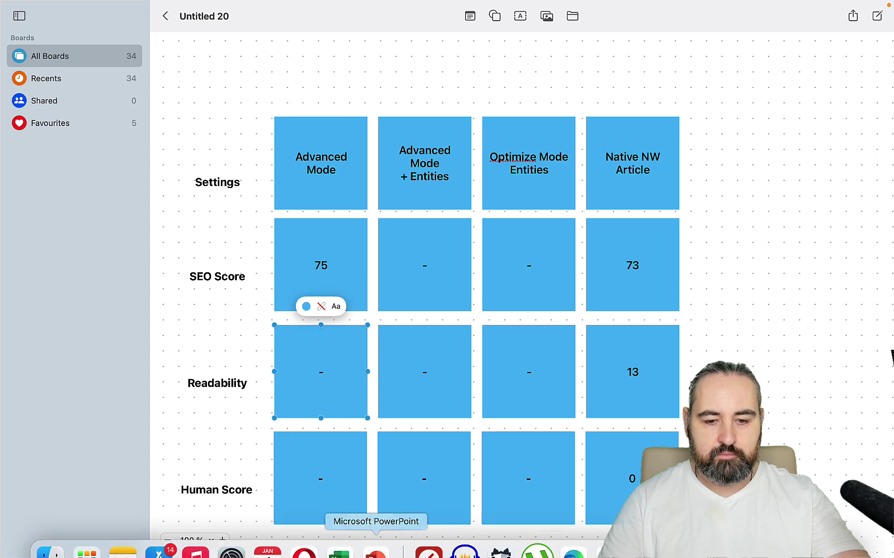
pyautogui.click(304, 538)
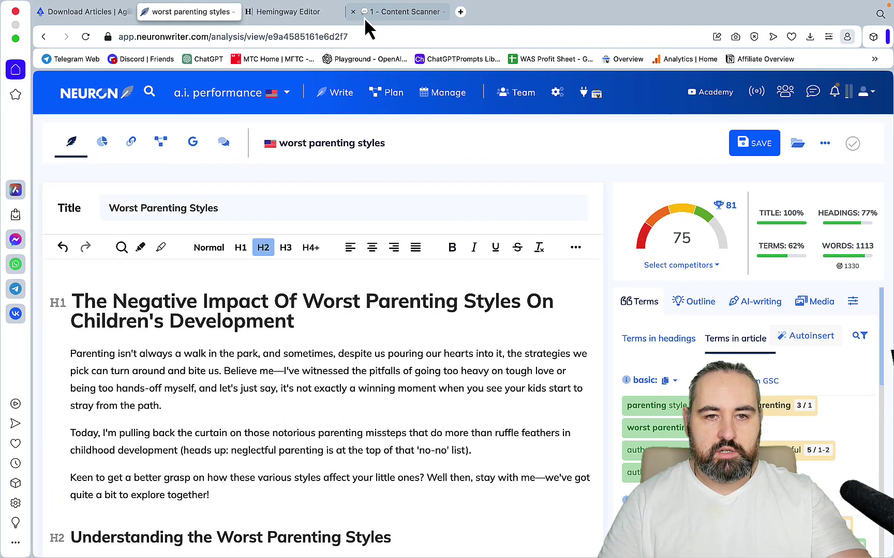
# Paste the Advanced Mode article into Hemingway Editor to get its Grade 7 readability.
pyautogui.click(331, 18)
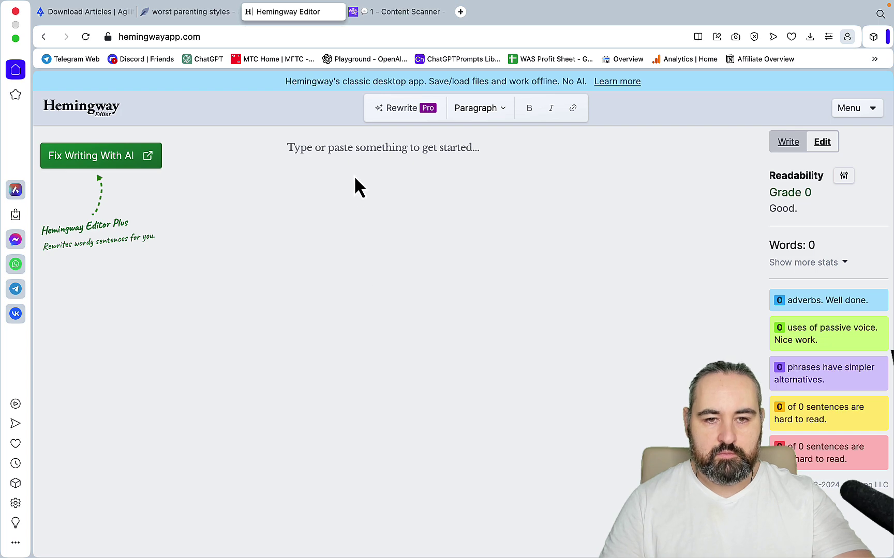
pyautogui.click(345, 147)
pyautogui.press('cmd+v')
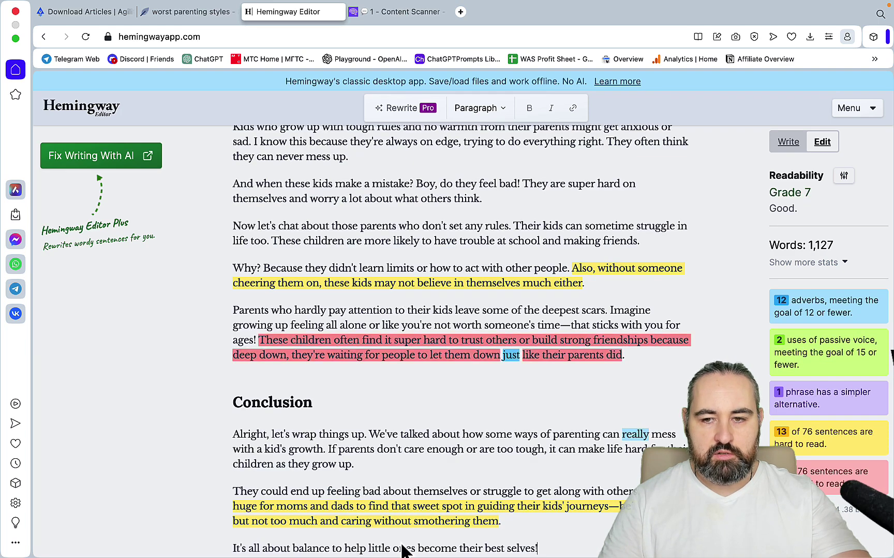
# Enter 7 as the Advanced Mode Readability on the Freeform board.
pyautogui.moveTo(512, 551)
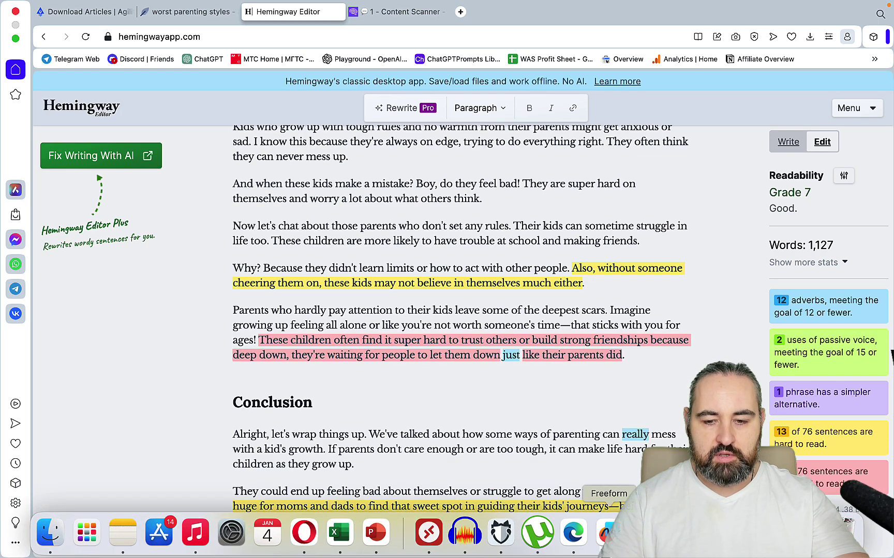
pyautogui.click(609, 533)
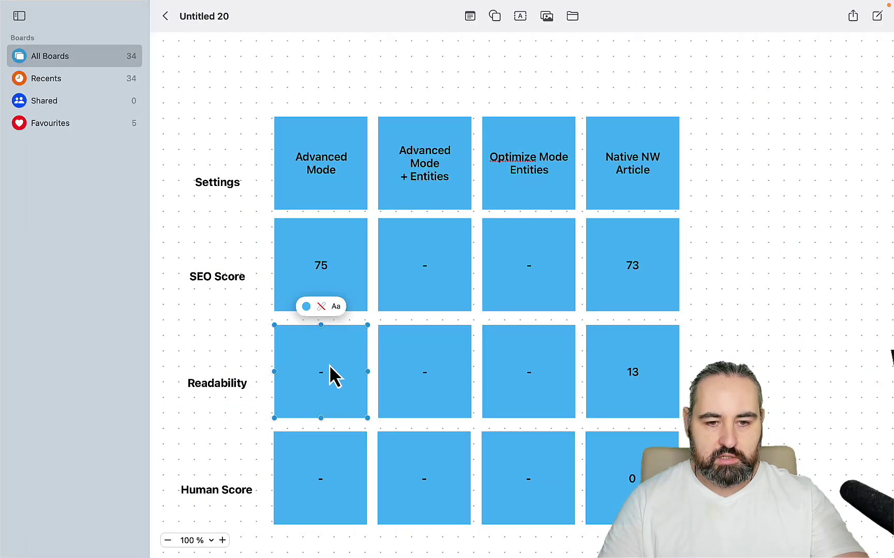
pyautogui.click(323, 374)
pyautogui.write('7')
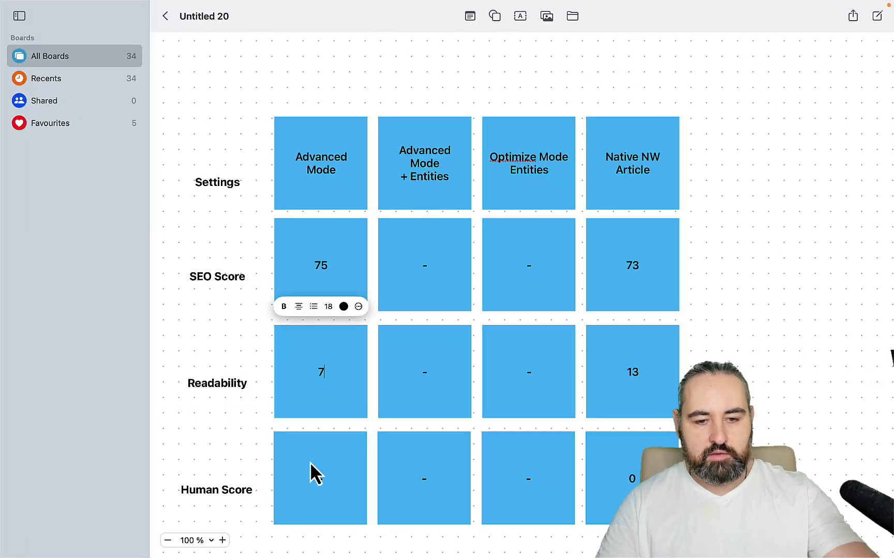
pyautogui.click(310, 462)
# Scan the Advanced Mode article in Originality.ai, which rates it 99% Original.
pyautogui.moveTo(375, 551)
pyautogui.click(309, 546)
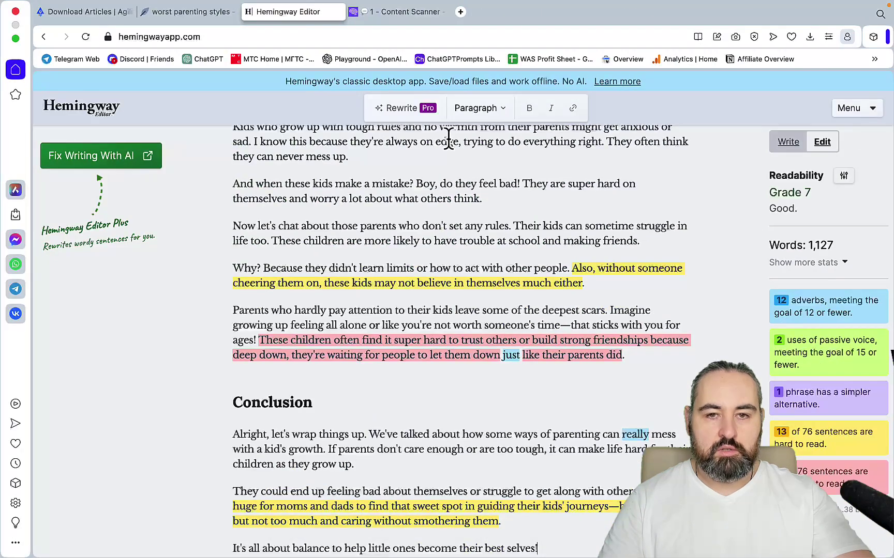
pyautogui.click(414, 19)
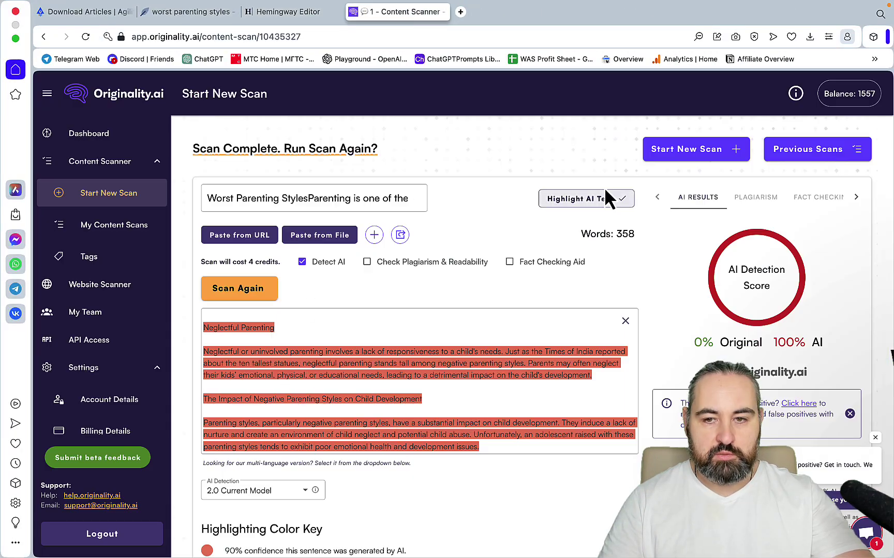
pyautogui.click(720, 155)
pyautogui.click(300, 348)
pyautogui.press('super+v')
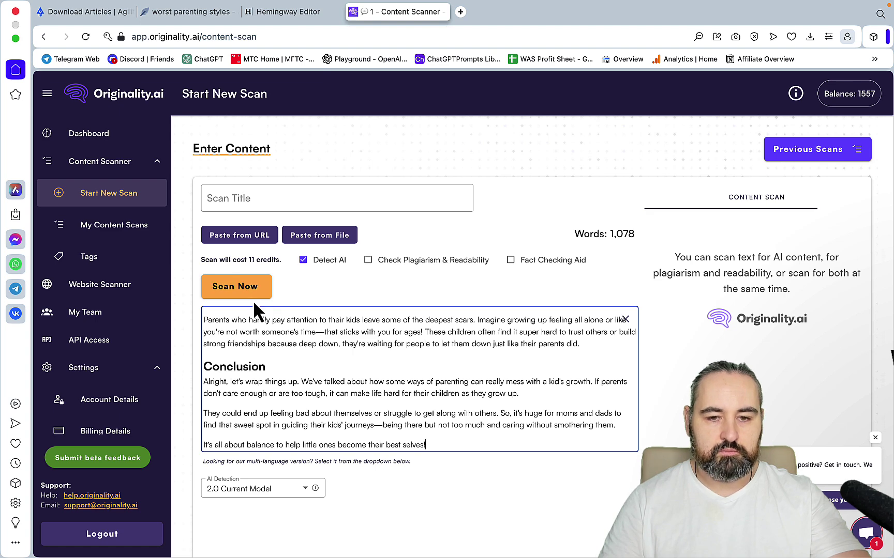
pyautogui.click(237, 286)
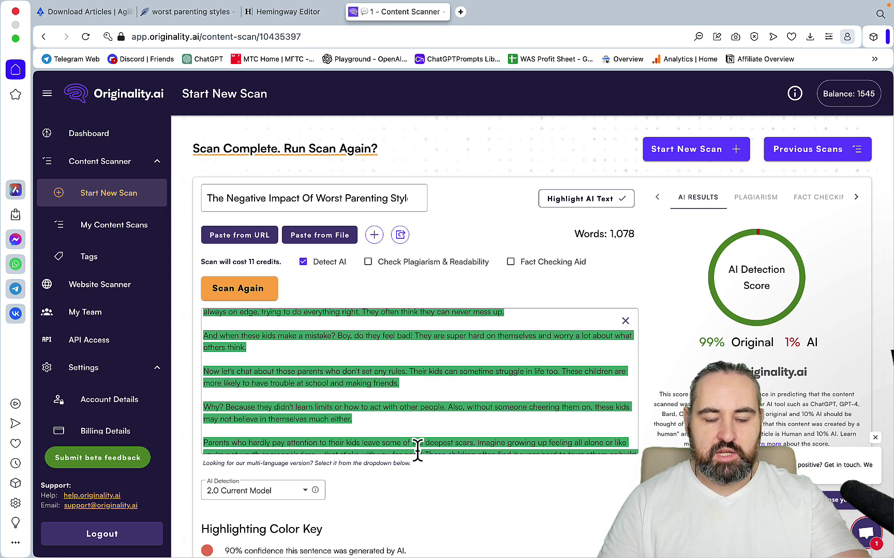
# Record 99 as the Advanced Mode Human Score on the Freeform board.
pyautogui.moveTo(465, 538)
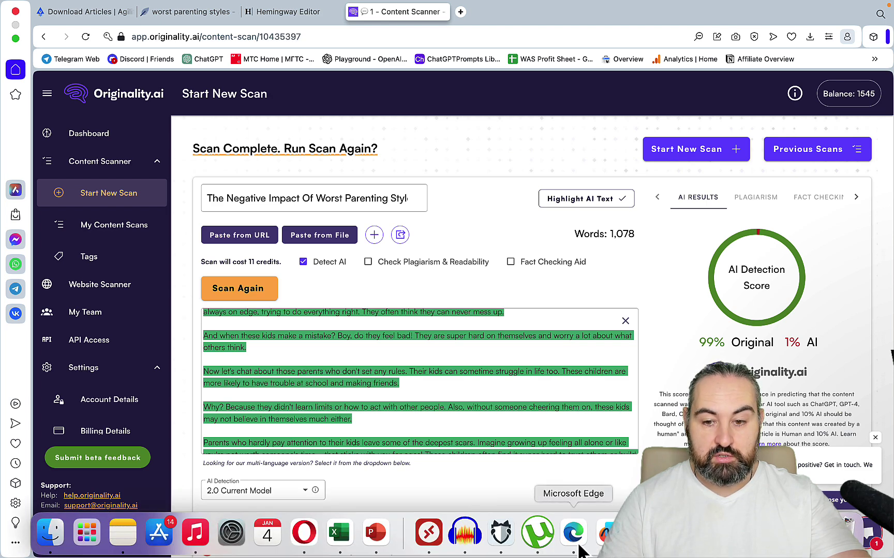
pyautogui.click(607, 533)
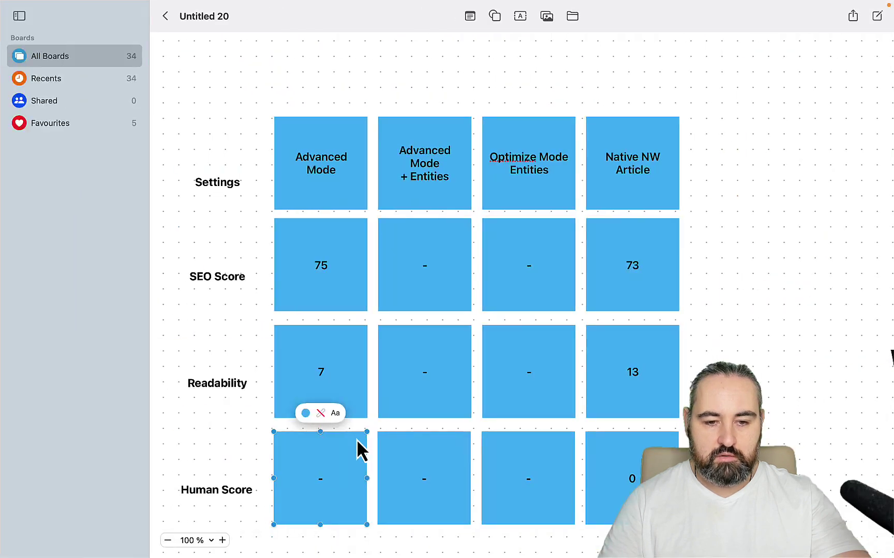
pyautogui.doubleClick(321, 483)
pyautogui.write('99')
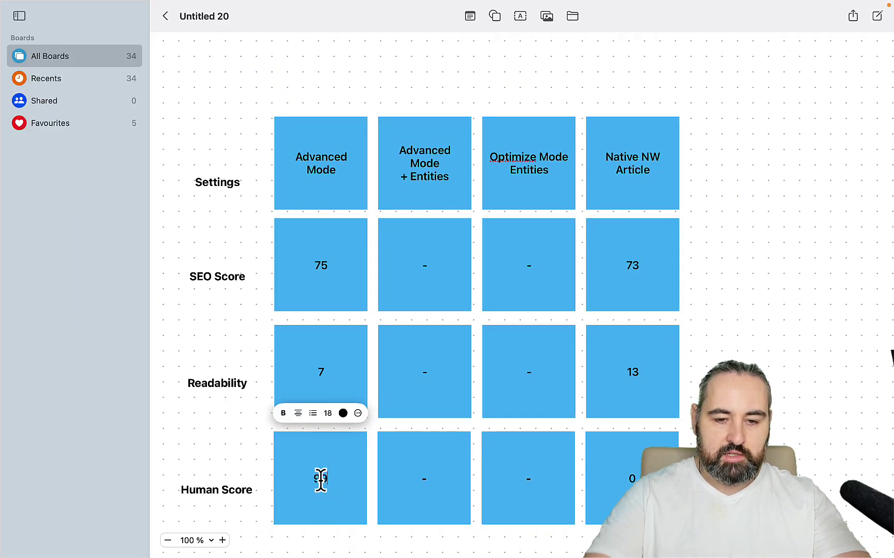
pyautogui.press('Escape')
pyautogui.moveTo(429, 537)
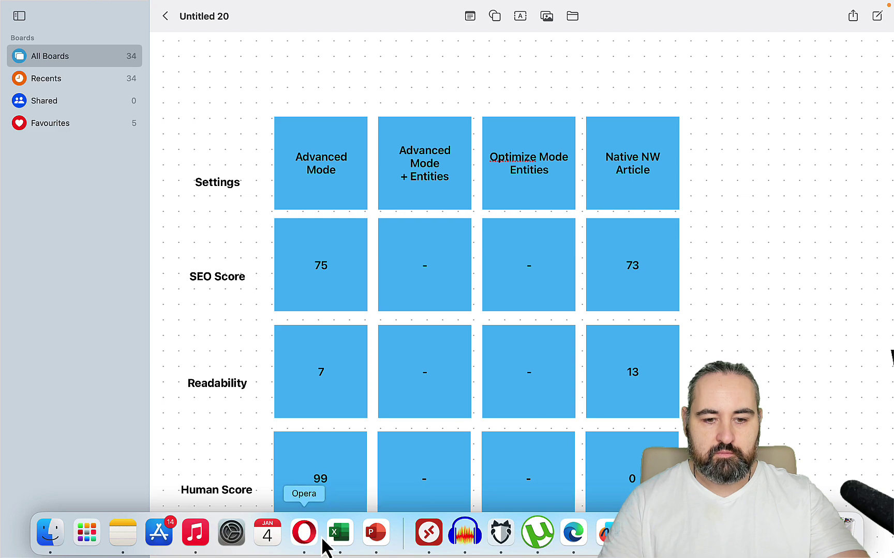
pyautogui.click(308, 538)
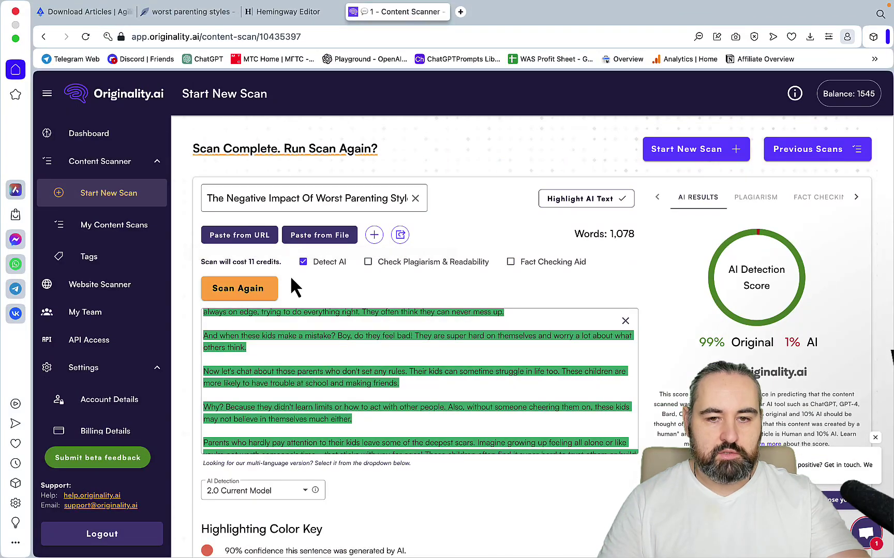
# Clear the previous article from the Originality.ai scanner, Hemingway Editor and NeuronWriter.
pyautogui.click(692, 154)
pyautogui.click(309, 15)
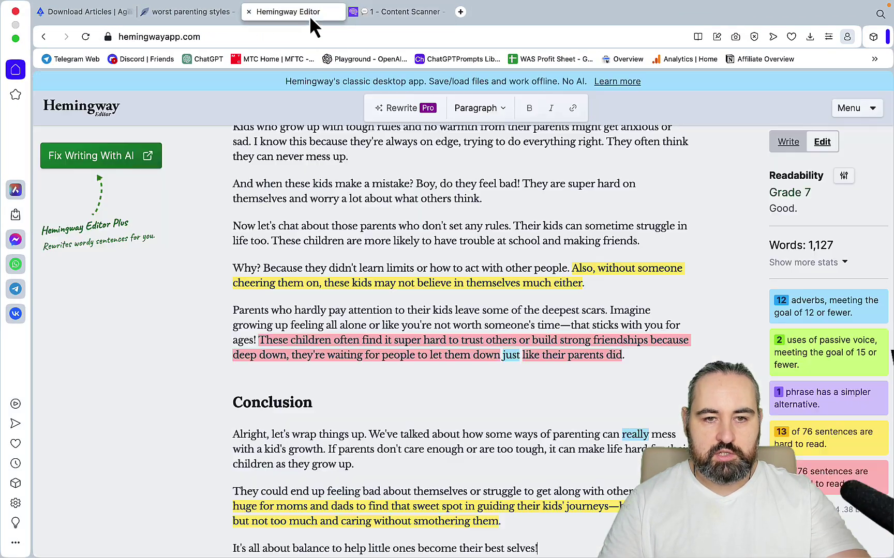
pyautogui.press('super+a')
pyautogui.press('BackSpace')
pyautogui.click(192, 12)
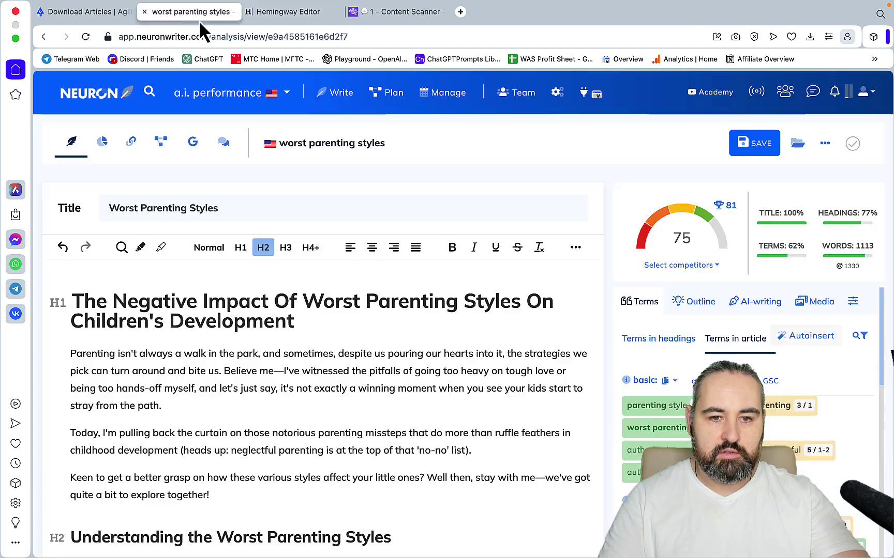
pyautogui.press('BackSpace')
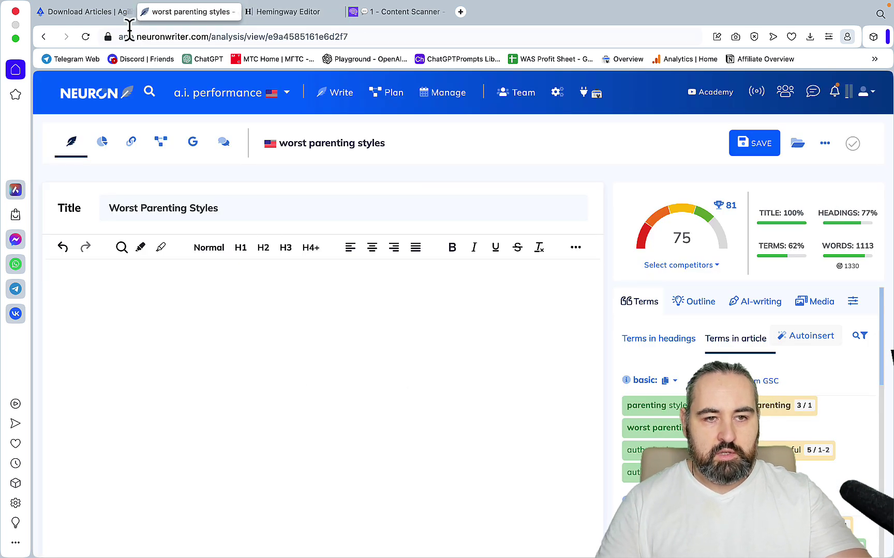
pyautogui.click(113, 12)
pyautogui.click(528, 518)
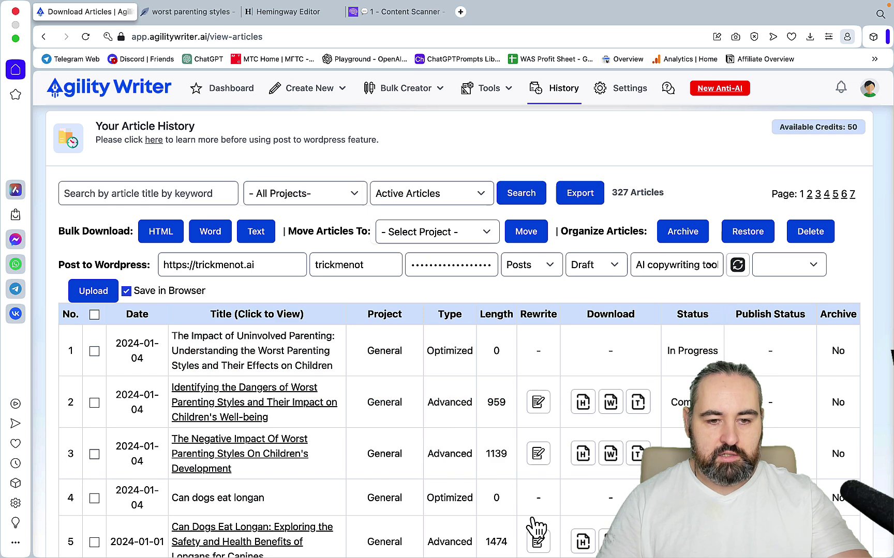
# Paste the entity-enriched article into NeuronWriter and record its score of 74 in Freeform.
pyautogui.click(238, 398)
pyautogui.hotkey('ctrl', 'Tab')
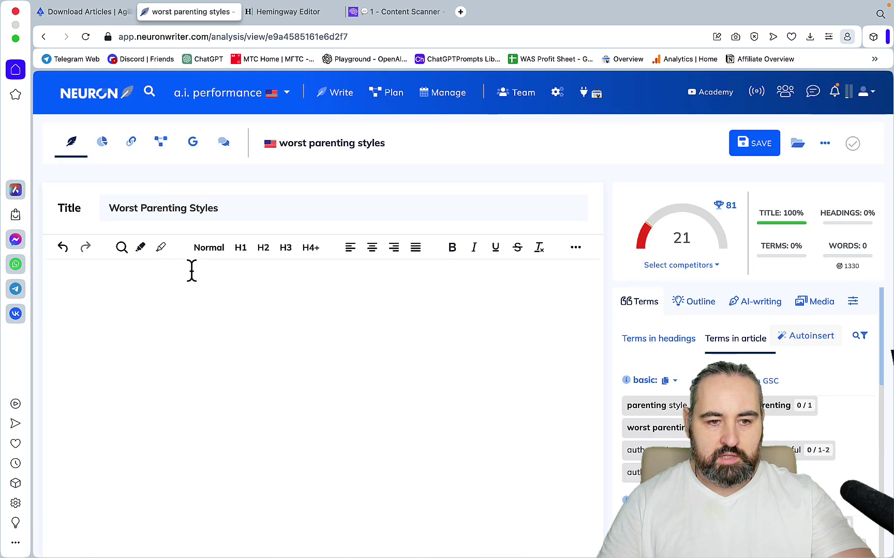
pyautogui.press('super+v')
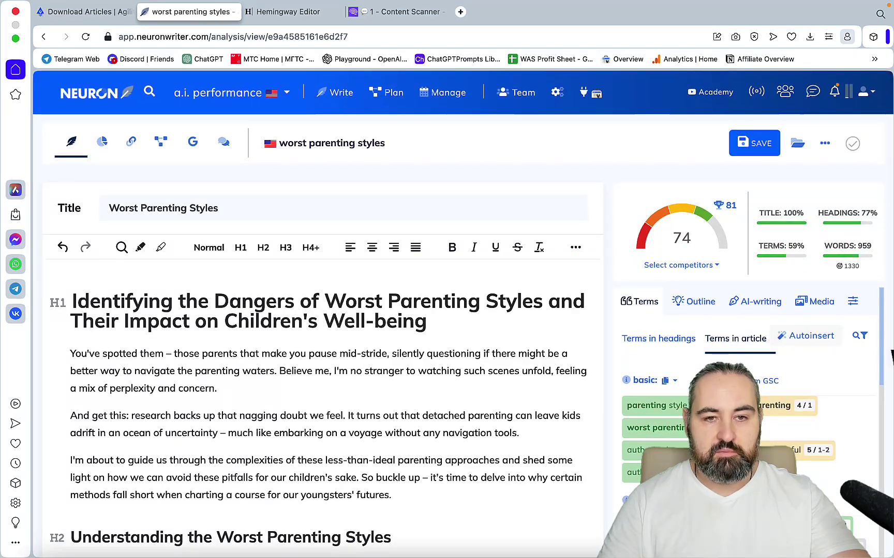
pyautogui.click(537, 538)
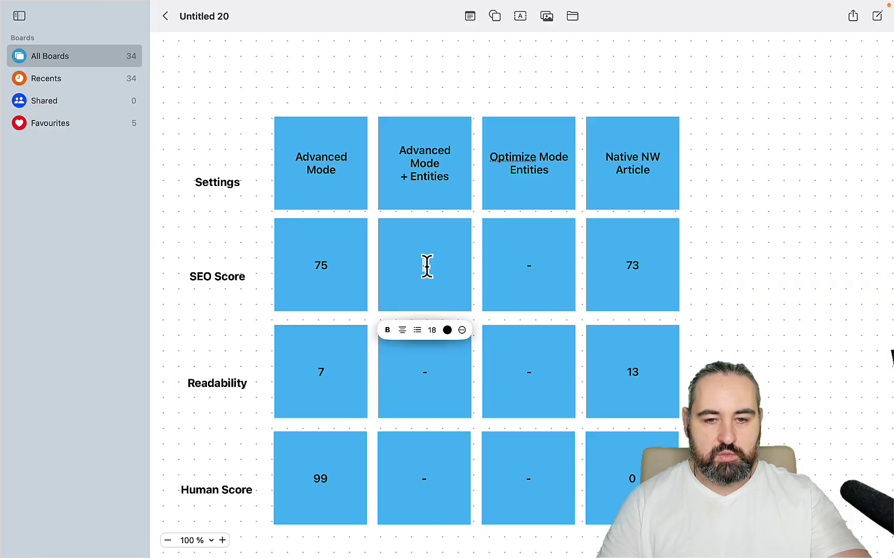
pyautogui.write('74')
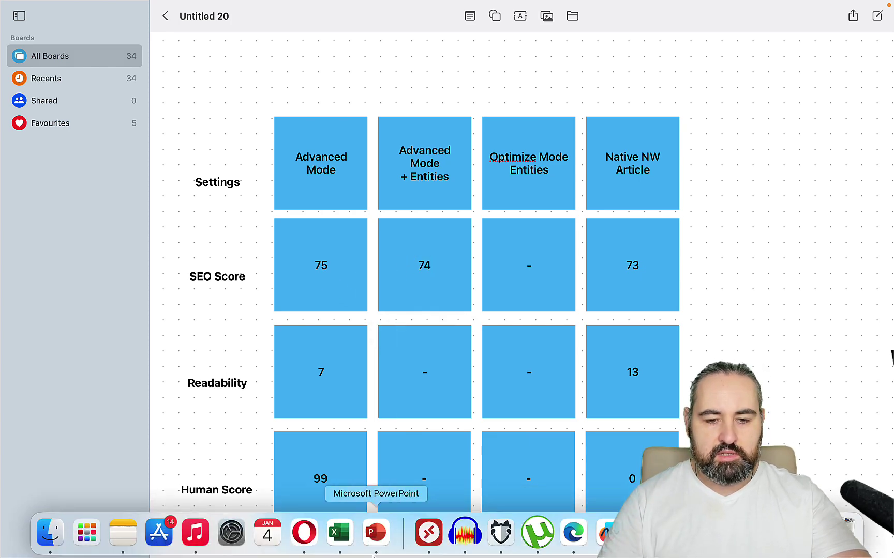
# Paste the entity-enriched article into Hemingway Editor, which grades it Grade 7 across 962 words.
pyautogui.click(312, 552)
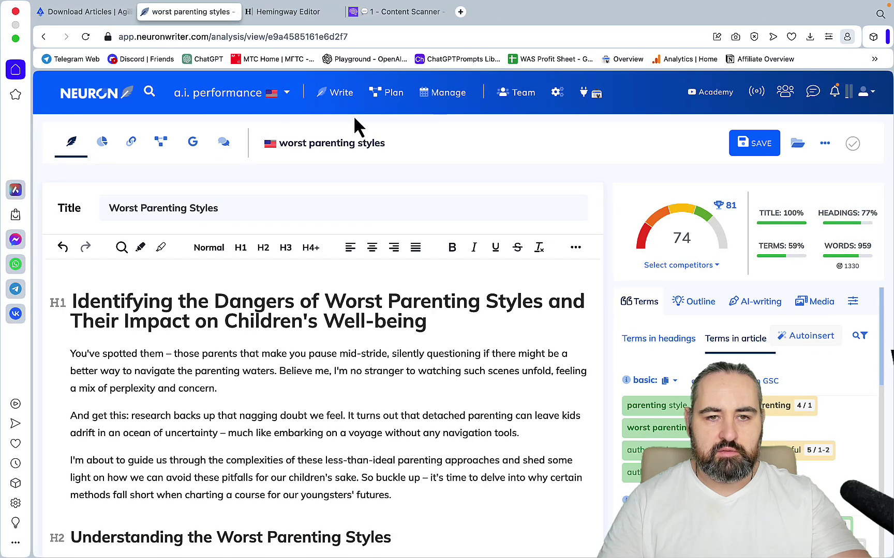
pyautogui.click(315, 14)
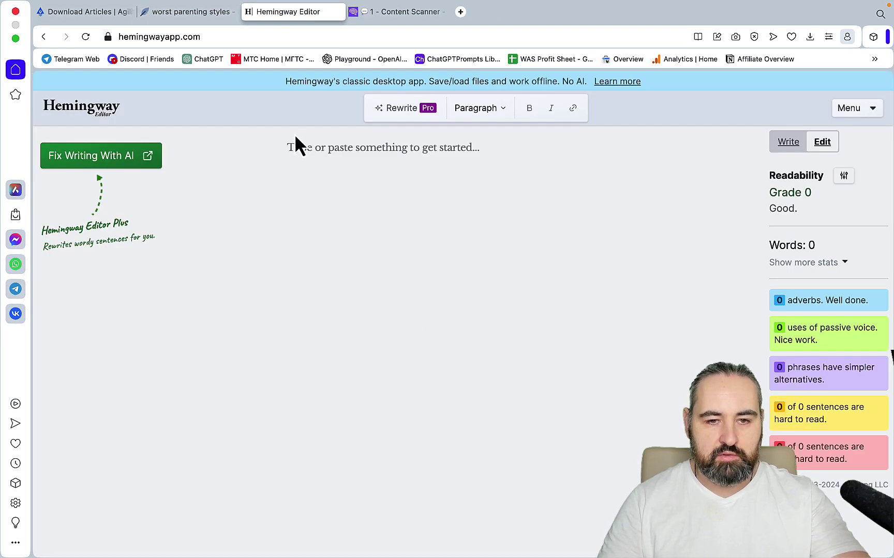
pyautogui.rightClick(293, 147)
pyautogui.press('super+v')
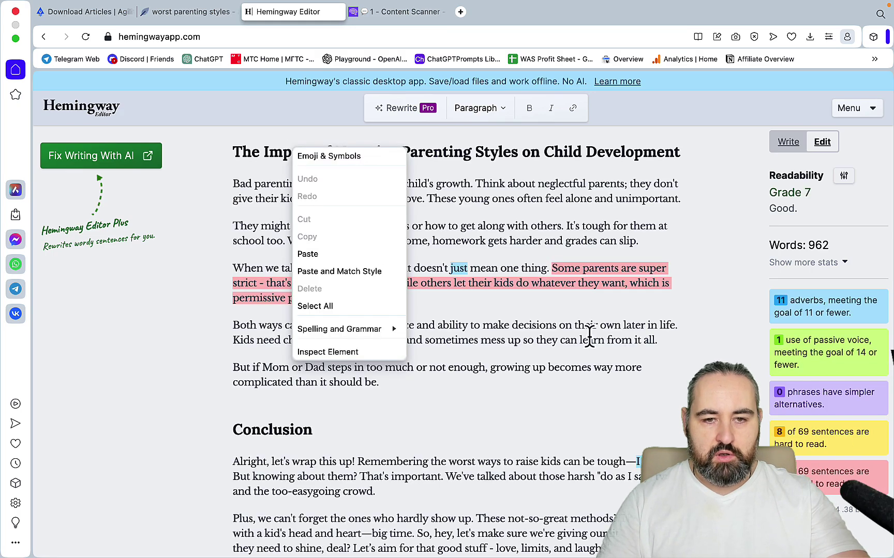
pyautogui.click(645, 443)
pyautogui.scroll(15, 641, 440)
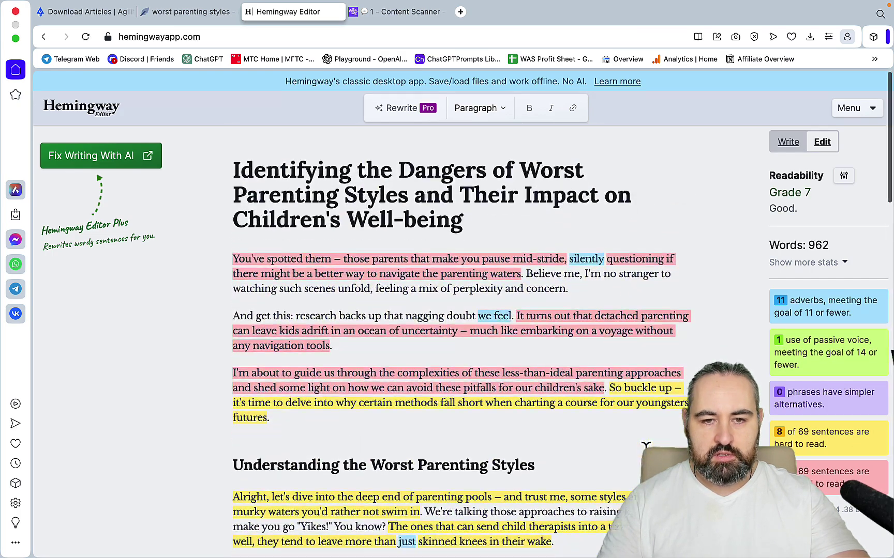
pyautogui.click(573, 422)
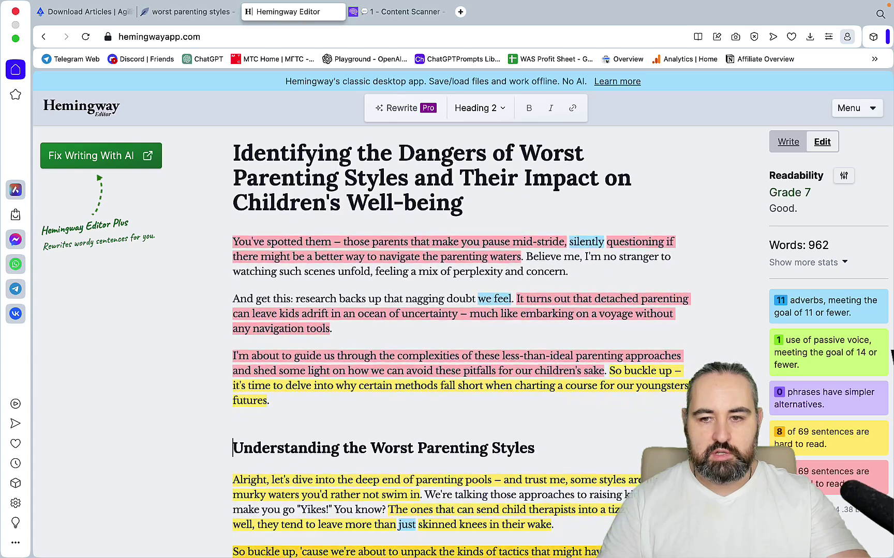
# Enter 7 in the Advanced Mode + Entities Readability note on the Freeform board.
pyautogui.click(608, 533)
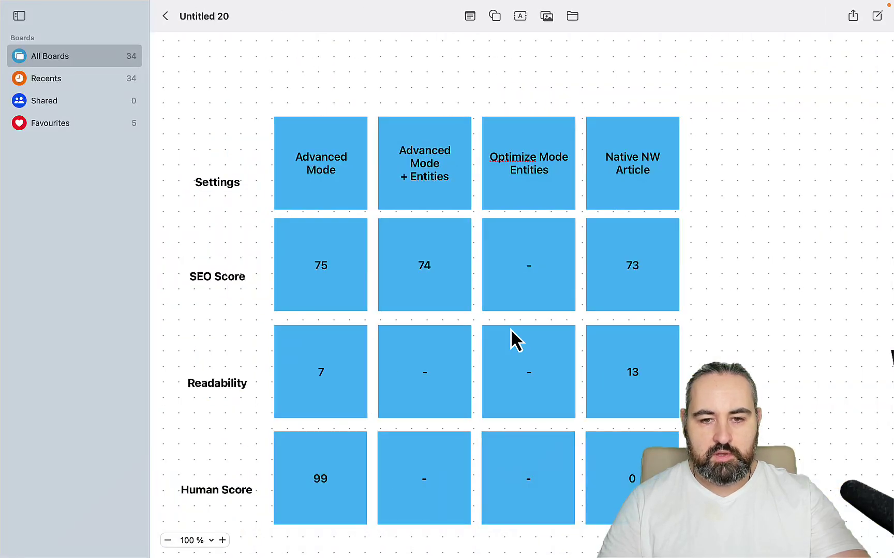
pyautogui.click(423, 379)
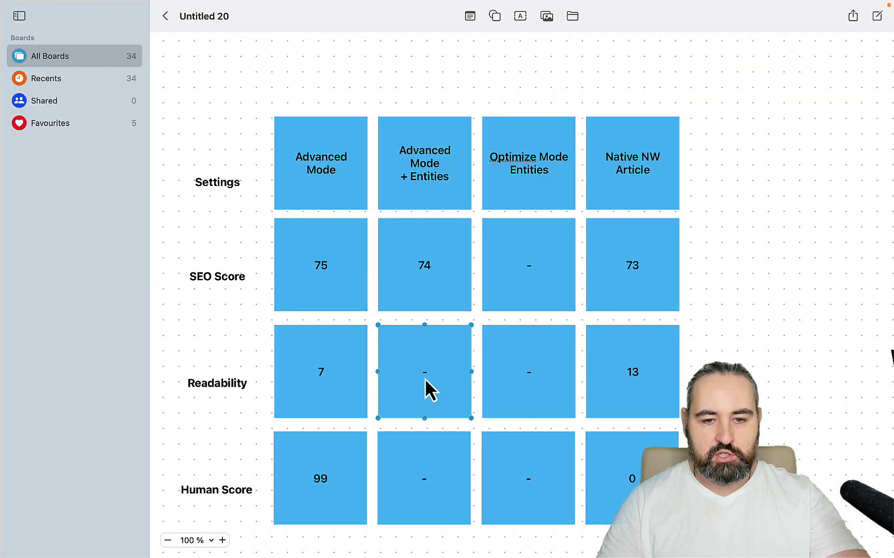
pyautogui.click(425, 378)
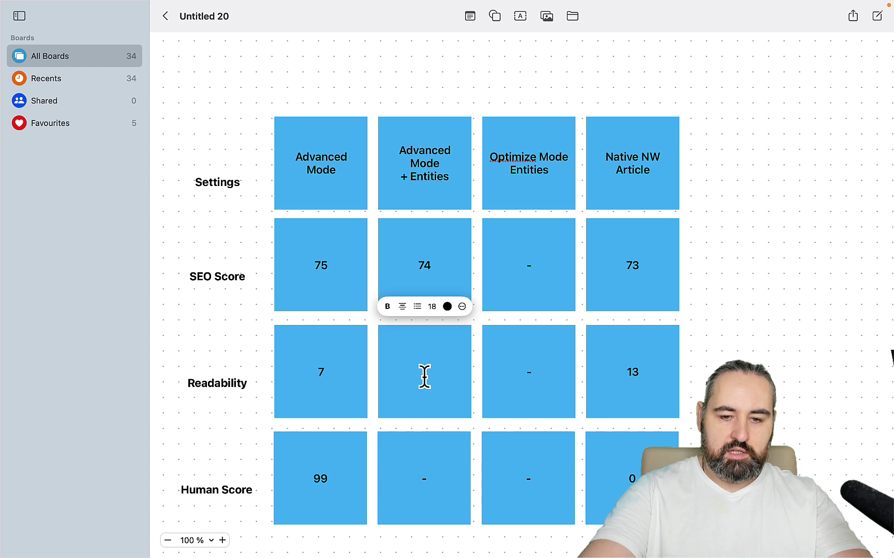
pyautogui.write('7')
pyautogui.click(425, 487)
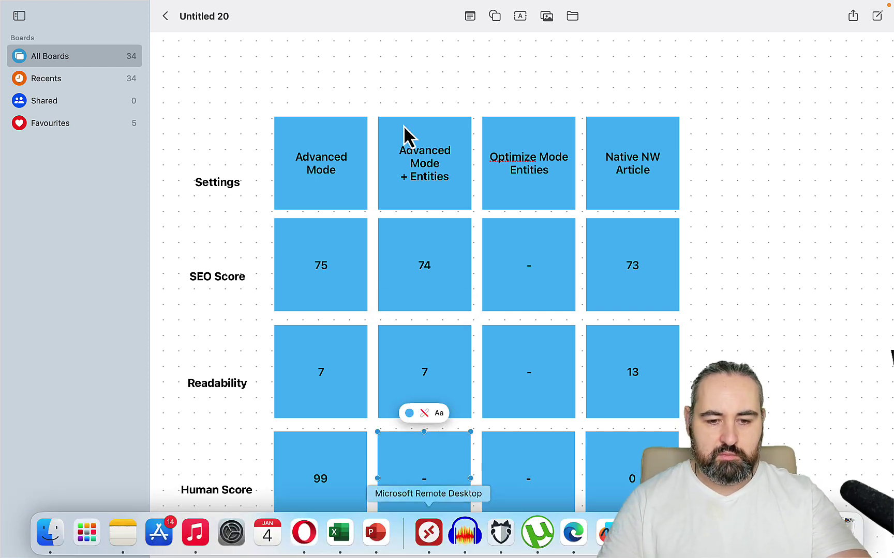
# Paste the 928-word article into the Originality.ai content box.
pyautogui.press('super+Tab')
pyautogui.click(398, 12)
pyautogui.click(295, 345)
pyautogui.press('super+v')
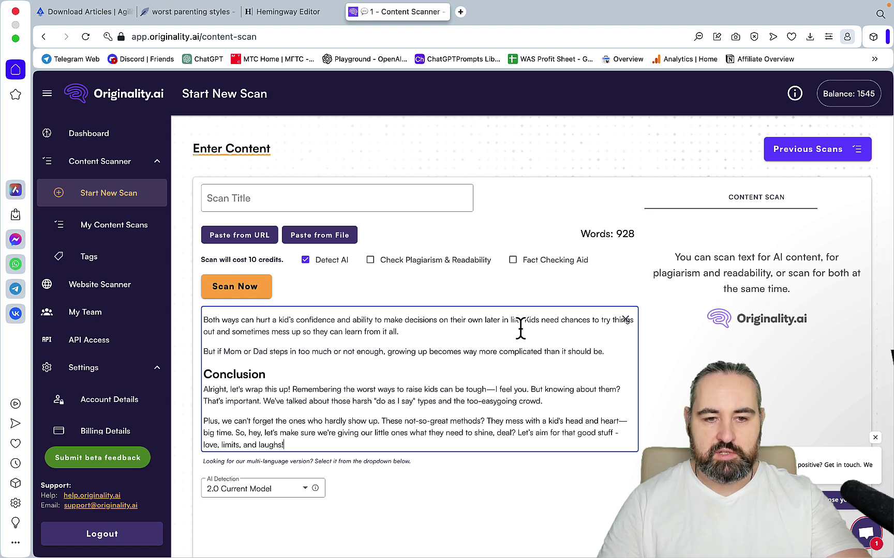
# Run the Originality.ai scan on the 928-word article, scoring 67% Original and 33% AI.
pyautogui.click(215, 293)
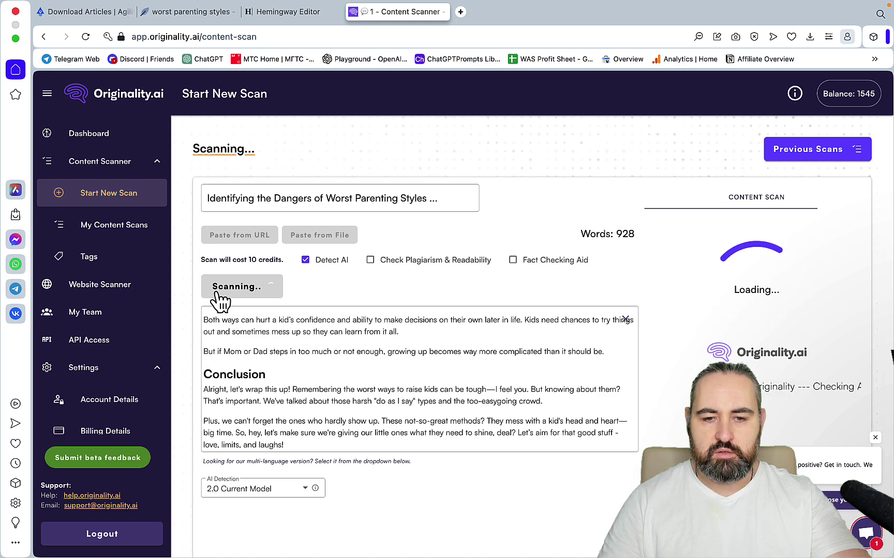
pyautogui.moveTo(428, 535)
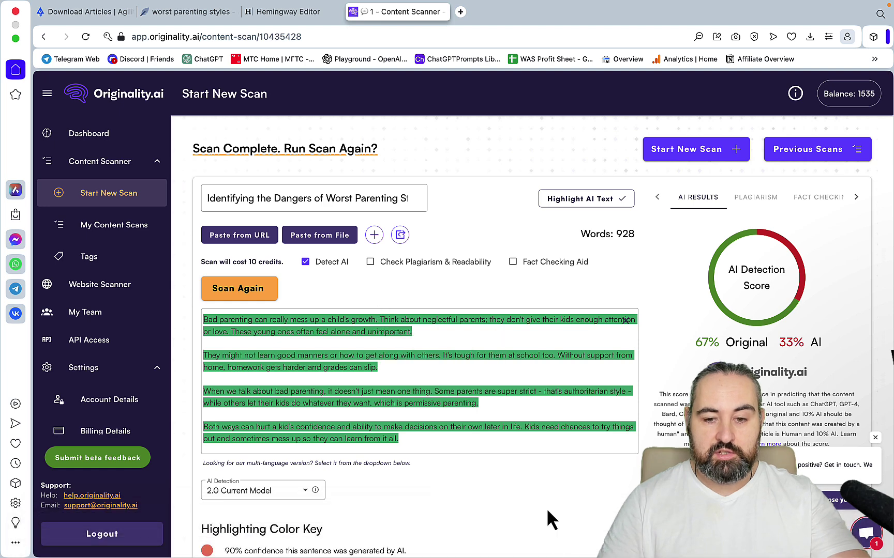
# Replace the placeholder dash in the Advanced Mode + Entities Human Score note with 67.
pyautogui.click(606, 532)
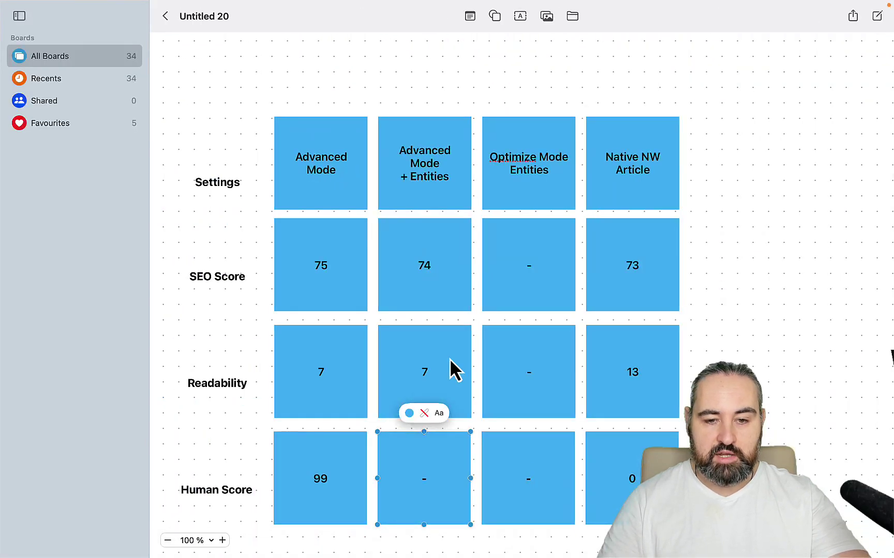
pyautogui.click(426, 474)
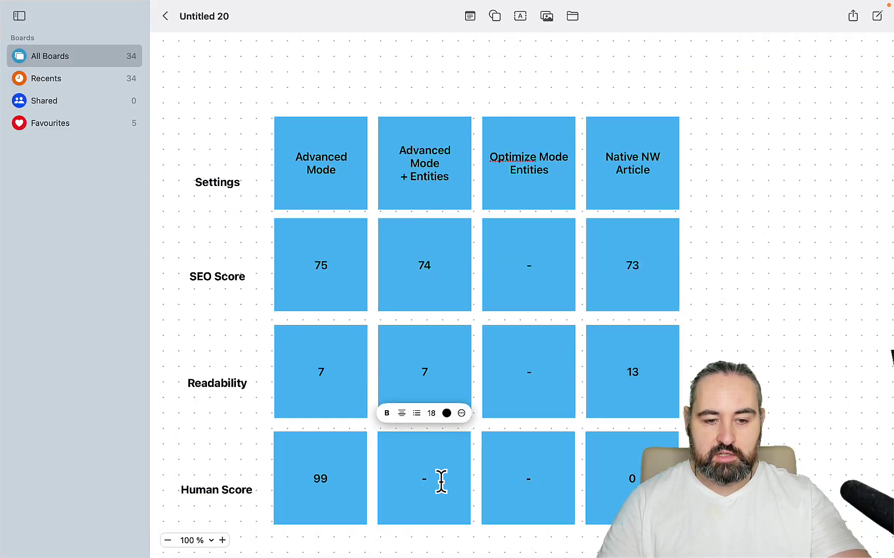
pyautogui.press('BackSpace')
pyautogui.write('67')
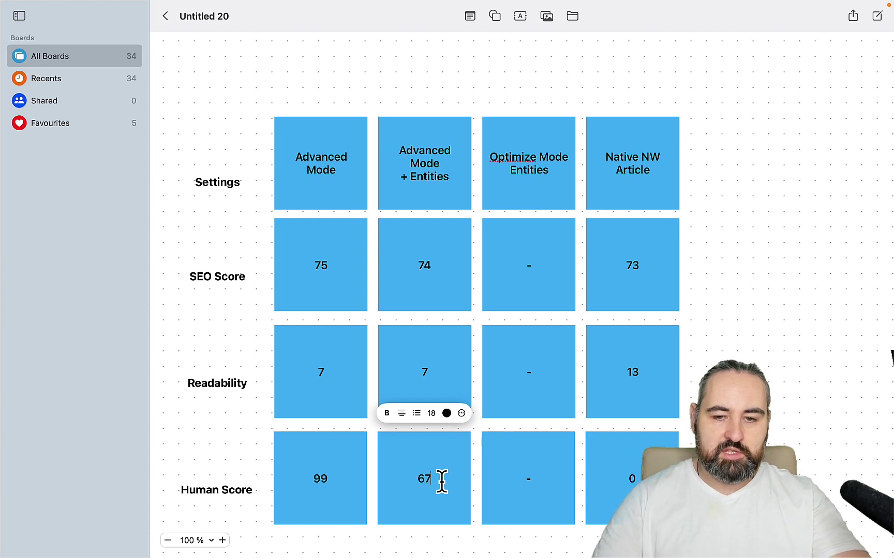
pyautogui.press('Escape')
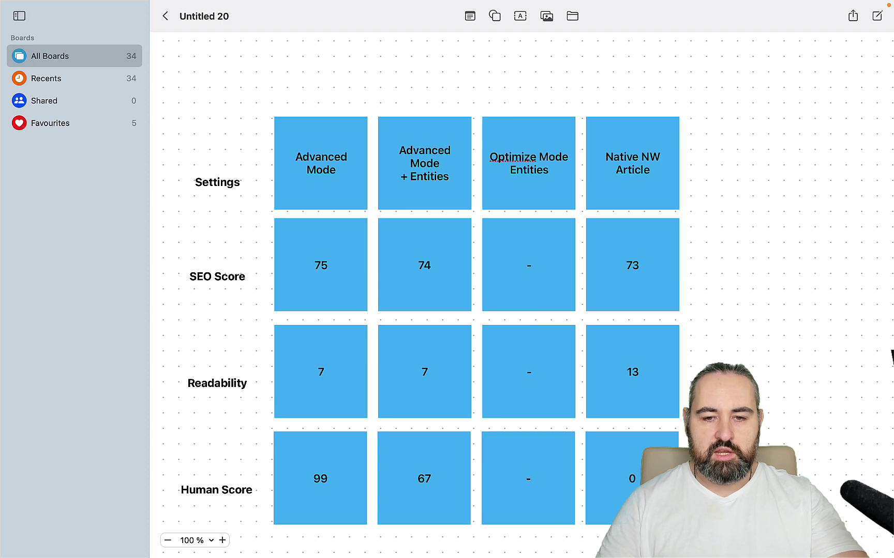
pyautogui.moveTo(464, 549)
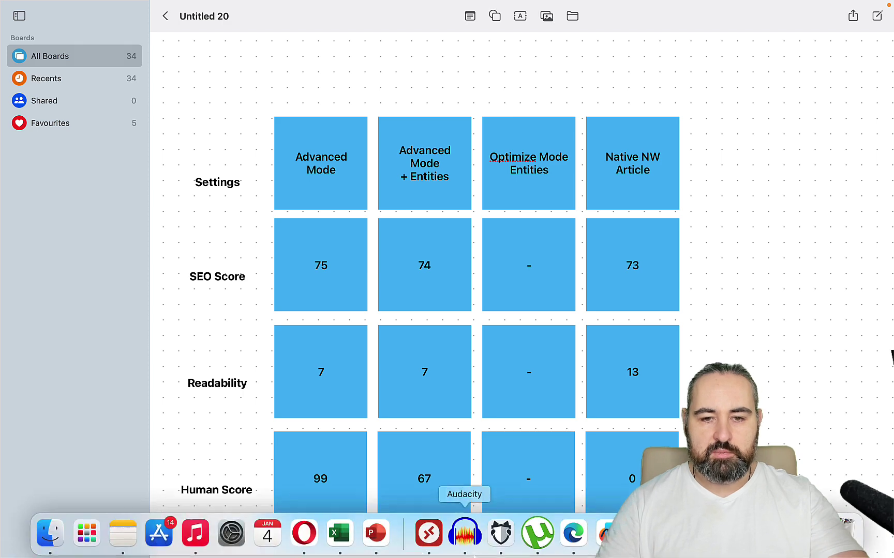
# Reset the Originality.ai scanner and clear the old article from Hemingway Editor.
pyautogui.click(305, 553)
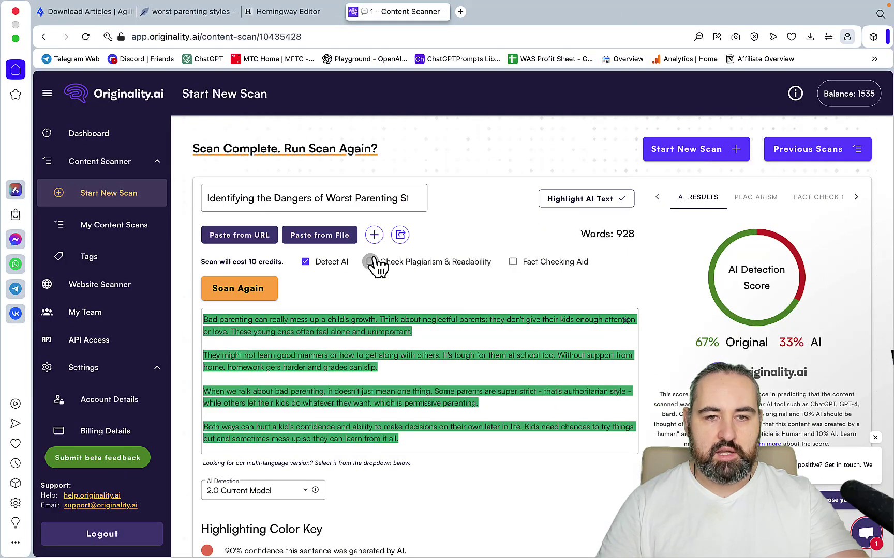
pyautogui.click(647, 153)
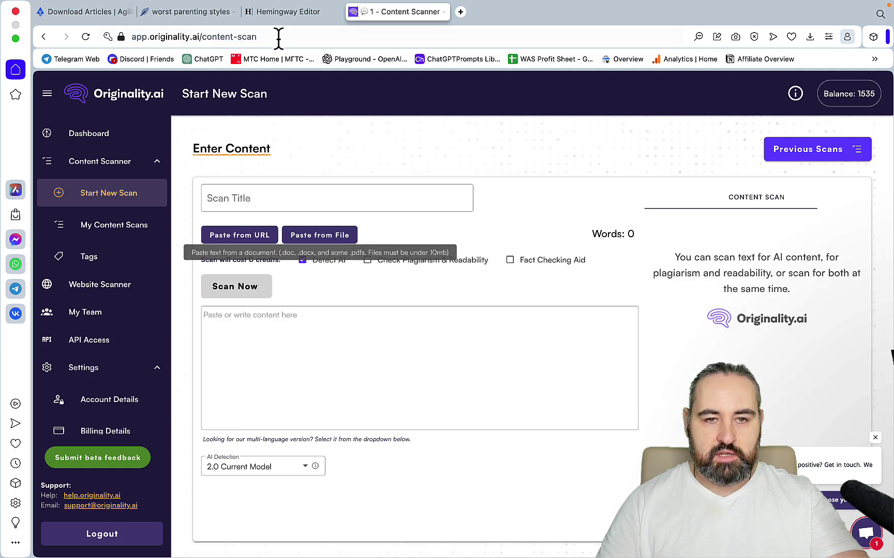
pyautogui.click(284, 11)
pyautogui.press('super+a')
pyautogui.press('BackSpace')
pyautogui.click(186, 12)
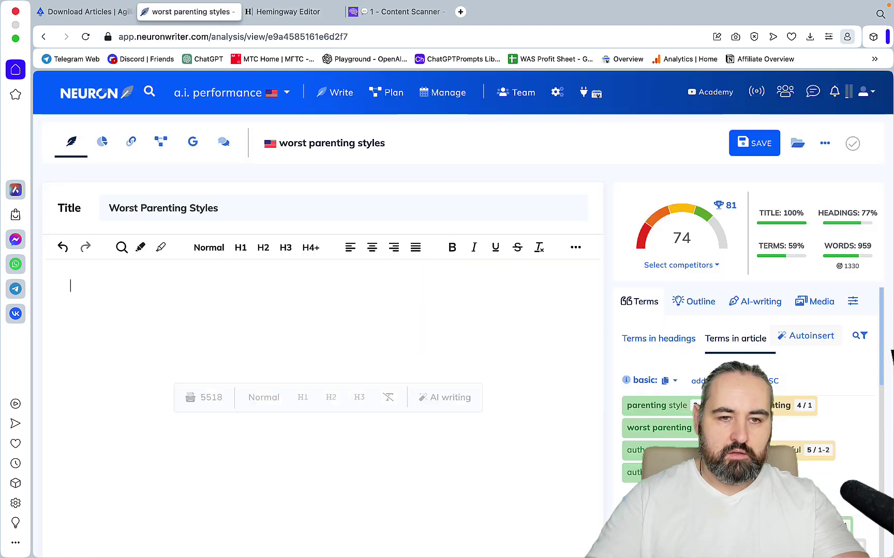
# Copy the Optimized-mode uninvolved parenting article from the Agility Writer history.
pyautogui.click(84, 14)
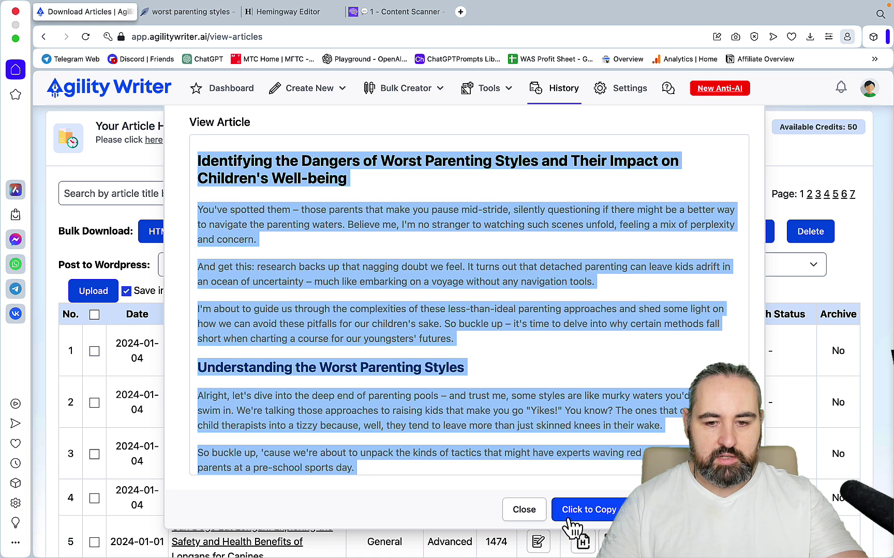
pyautogui.click(535, 514)
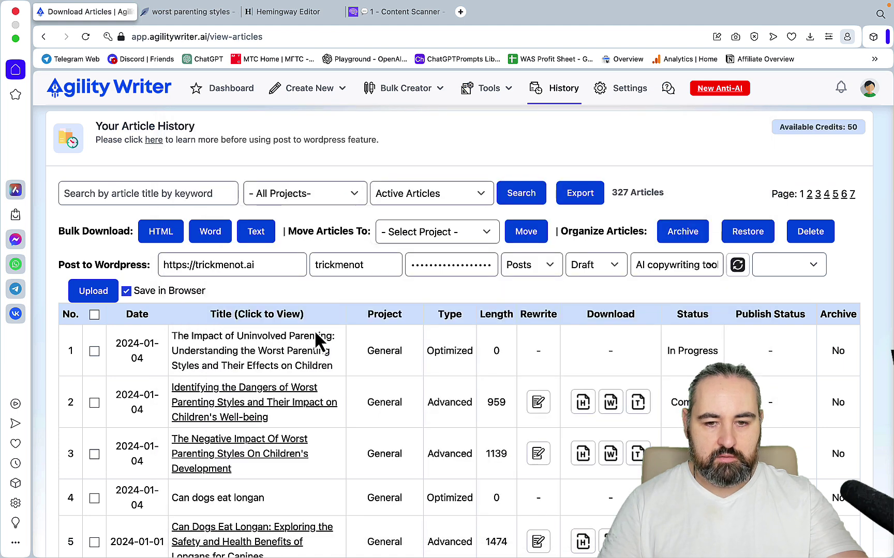
pyautogui.click(269, 345)
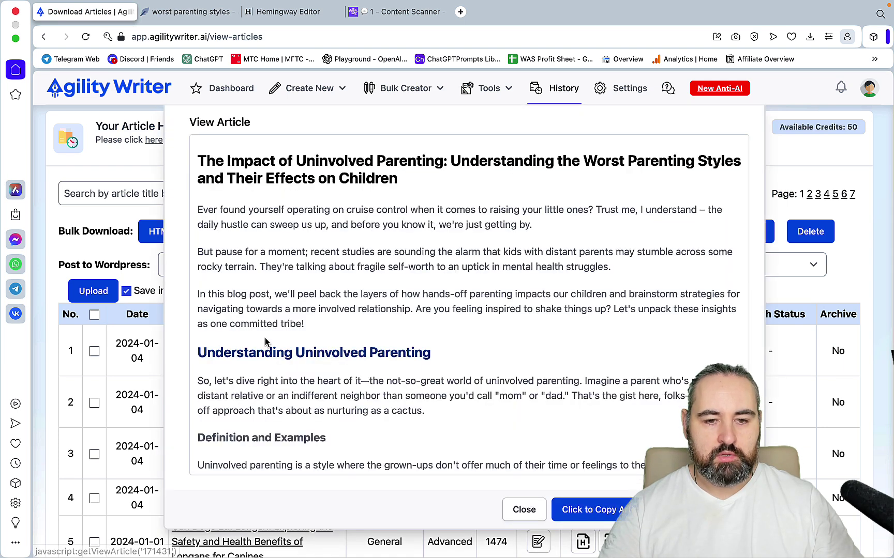
pyautogui.click(589, 509)
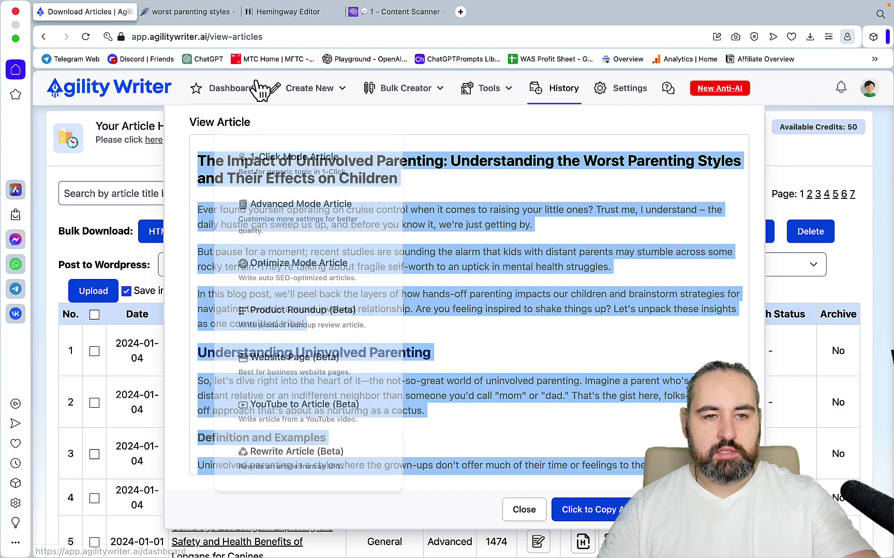
pyautogui.click(203, 20)
# Scroll the NeuronWriter editor back to the top to read its content score of 68.
pyautogui.scroll(-15, 235, 265)
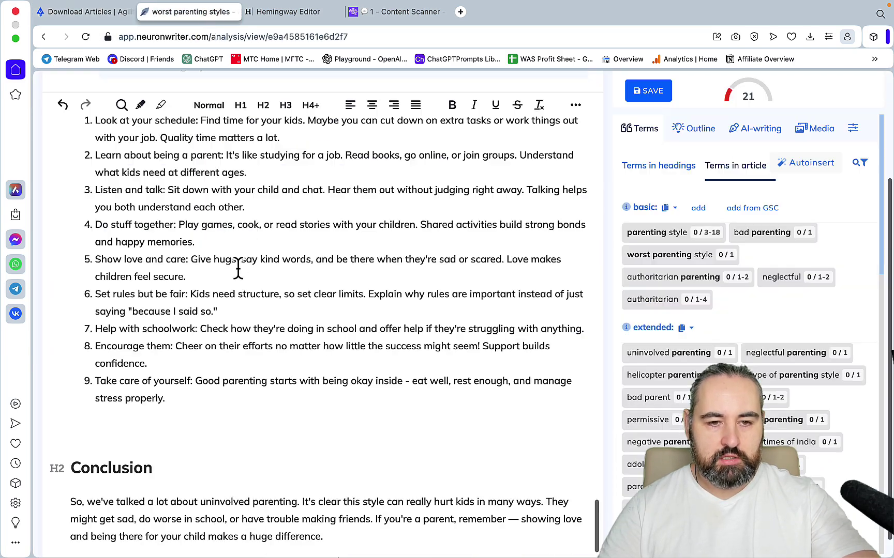
pyautogui.scroll(15, 303, 371)
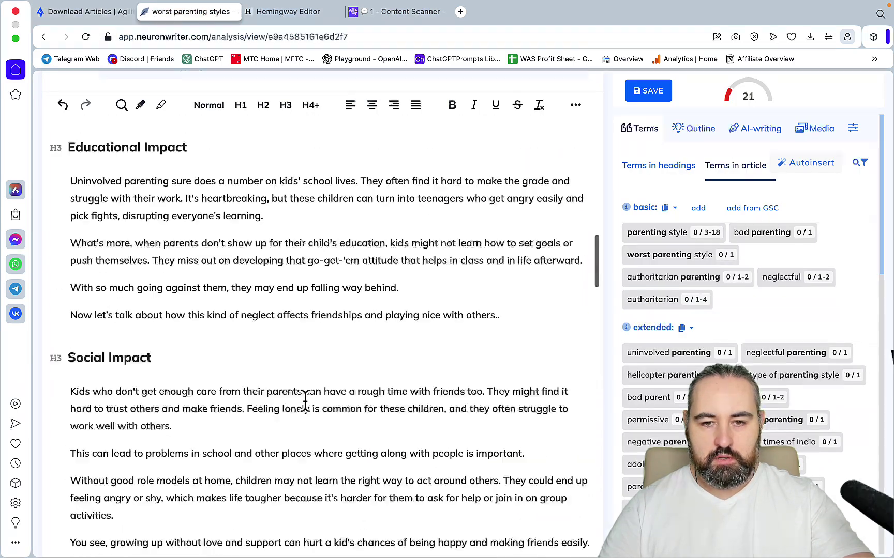
pyautogui.scroll(2, 305, 403)
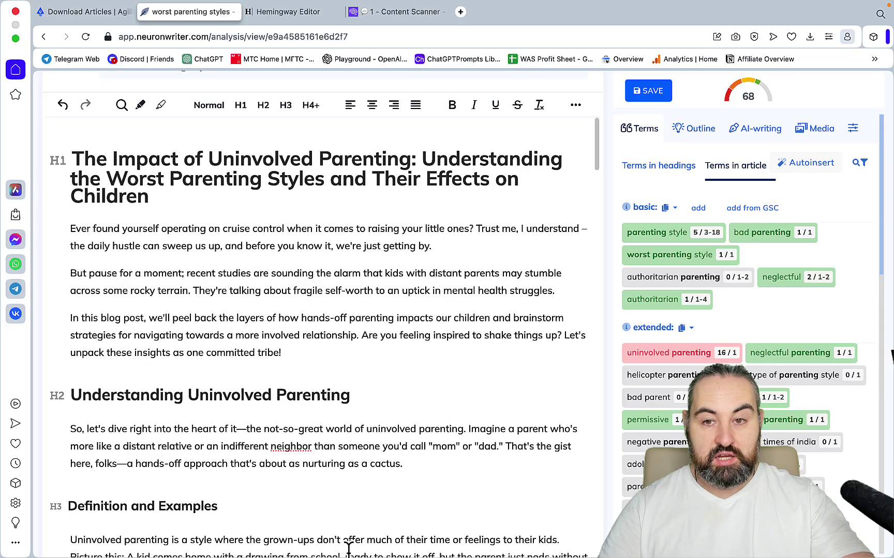
pyautogui.scroll(3, 348, 548)
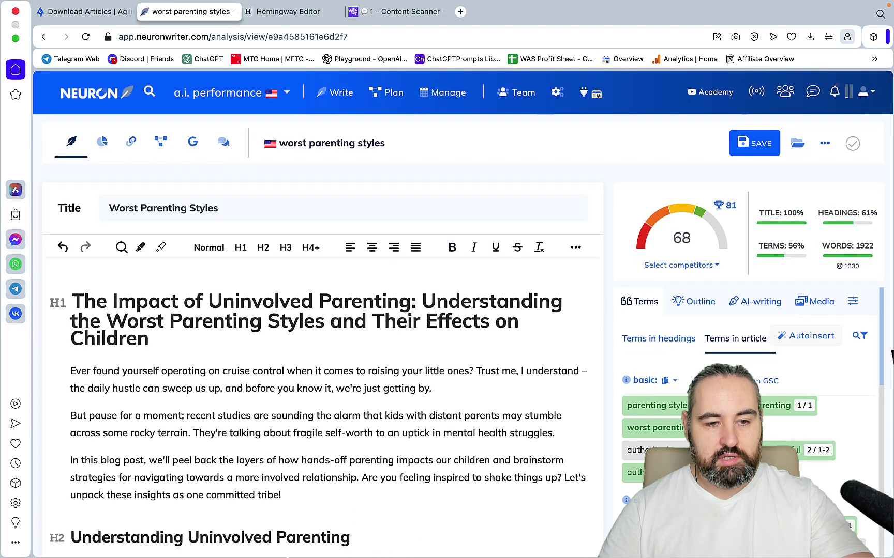
# Paste the Optimize Mode article into Hemingway Editor, which grades it Grade 7.
pyautogui.click(403, 546)
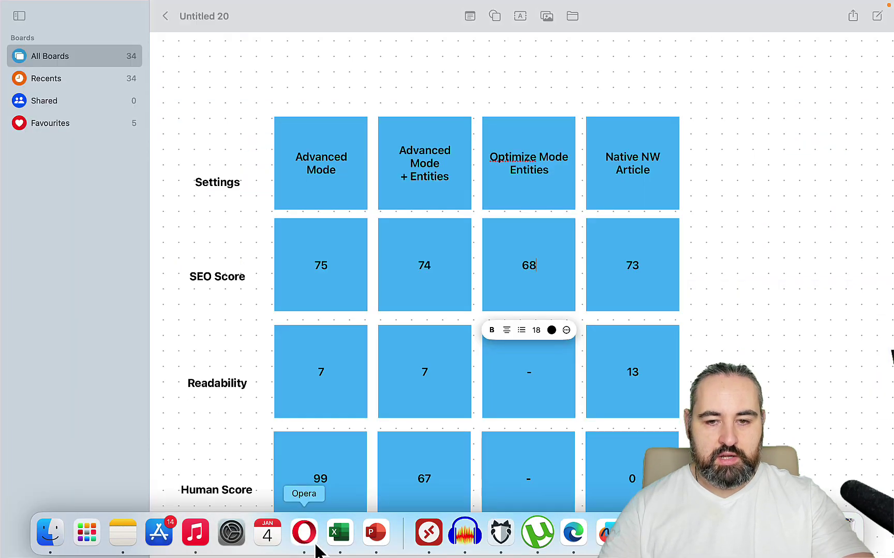
pyautogui.click(305, 546)
pyautogui.click(289, 11)
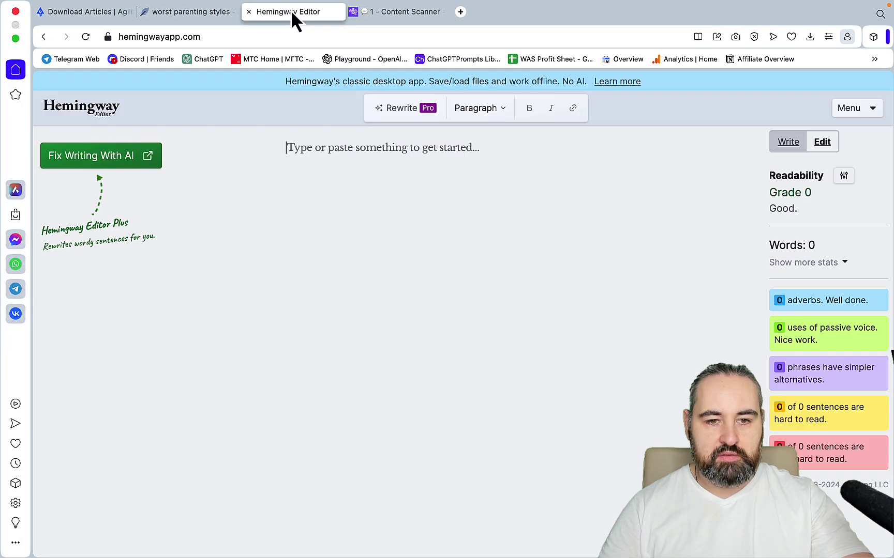
pyautogui.click(291, 146)
pyautogui.press('super+v')
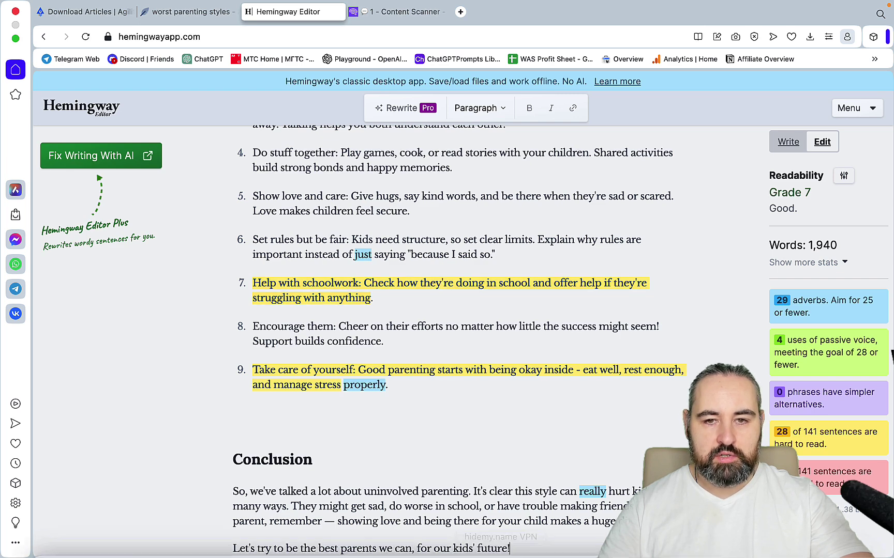
pyautogui.moveTo(501, 552)
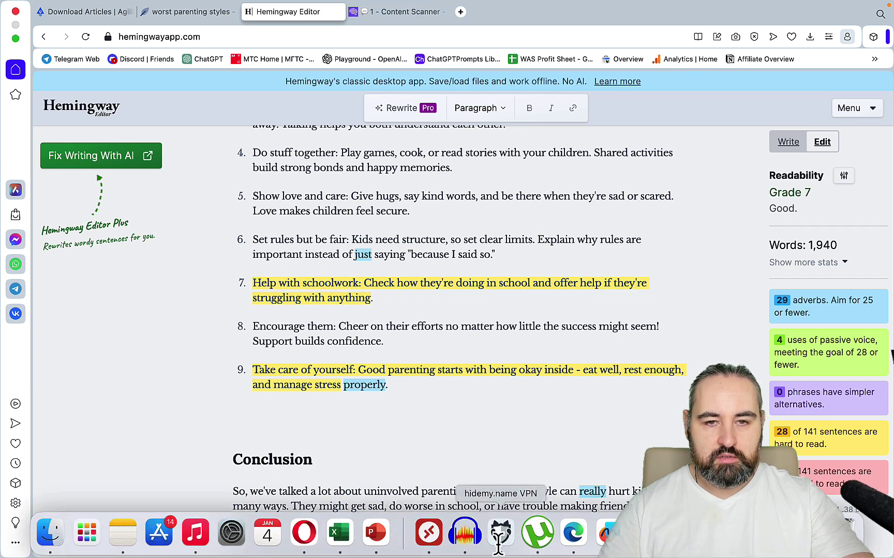
# Paste the same article into the Originality.ai content scanner.
pyautogui.click(398, 12)
pyautogui.click(288, 324)
pyautogui.press('super+v')
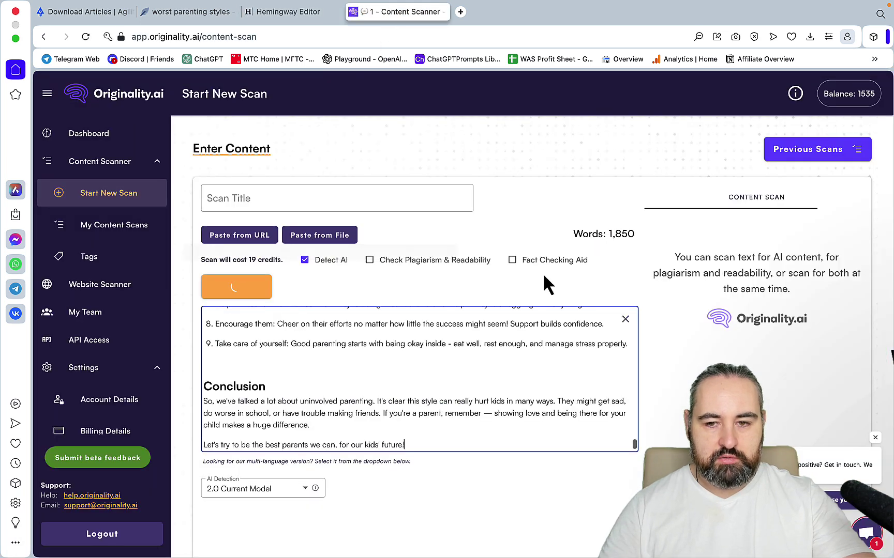
pyautogui.moveTo(501, 552)
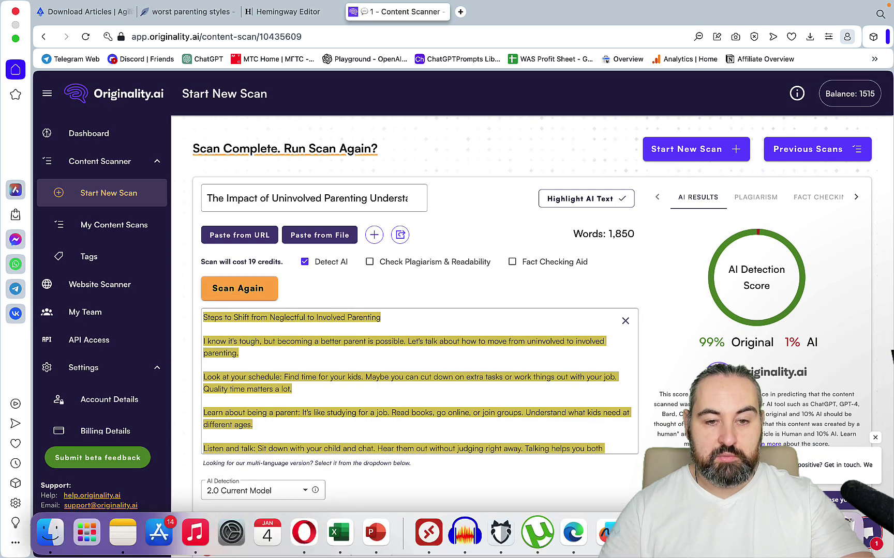
# Enter Human Score 99 and Readability 7 in Freeform's Optimize Mode Entities column.
pyautogui.click(608, 533)
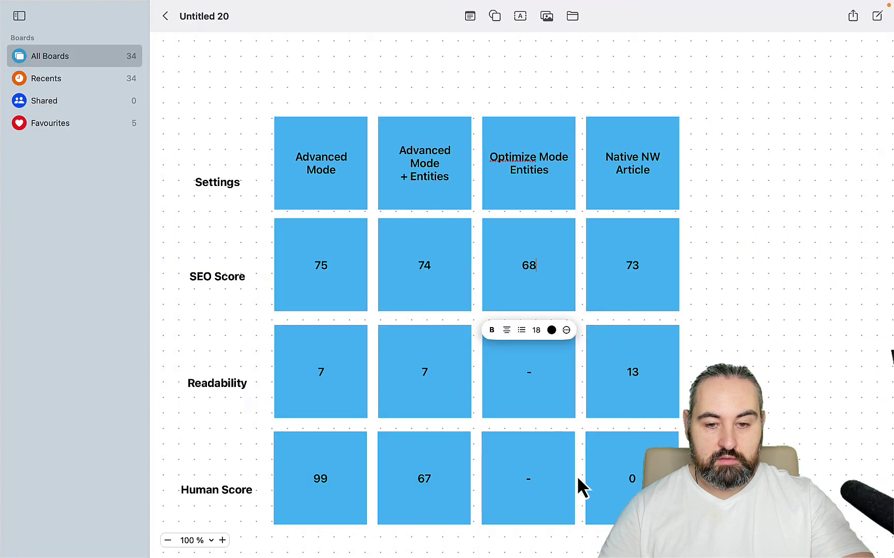
pyautogui.click(530, 481)
pyautogui.doubleClick(529, 479)
pyautogui.write('99')
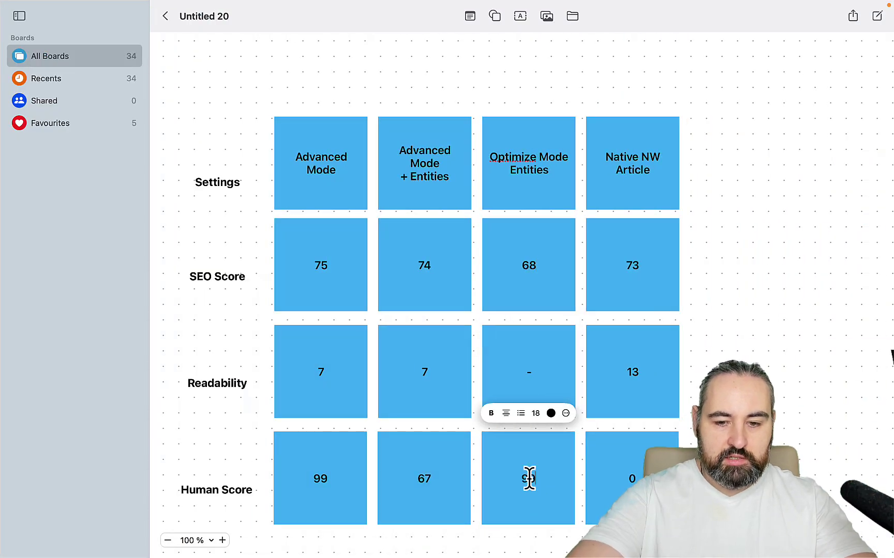
pyautogui.doubleClick(529, 373)
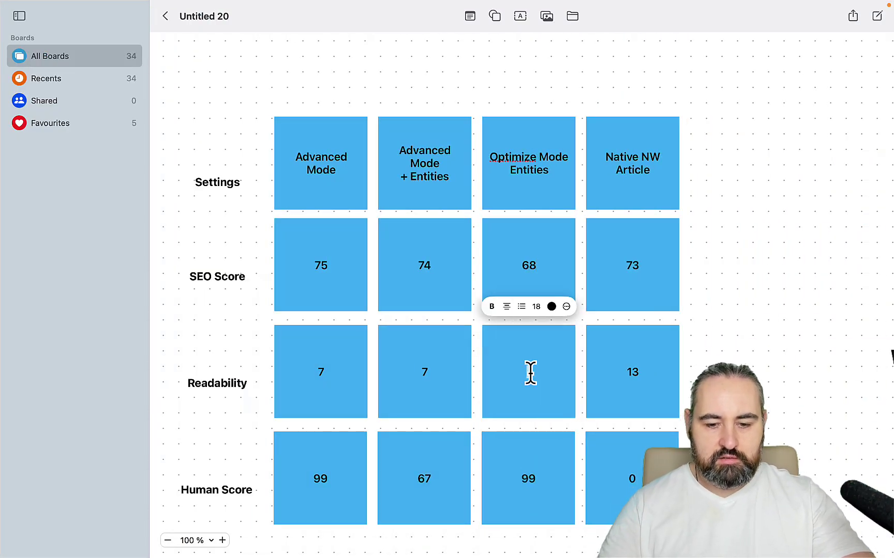
pyautogui.write('7')
pyautogui.press('Escape')
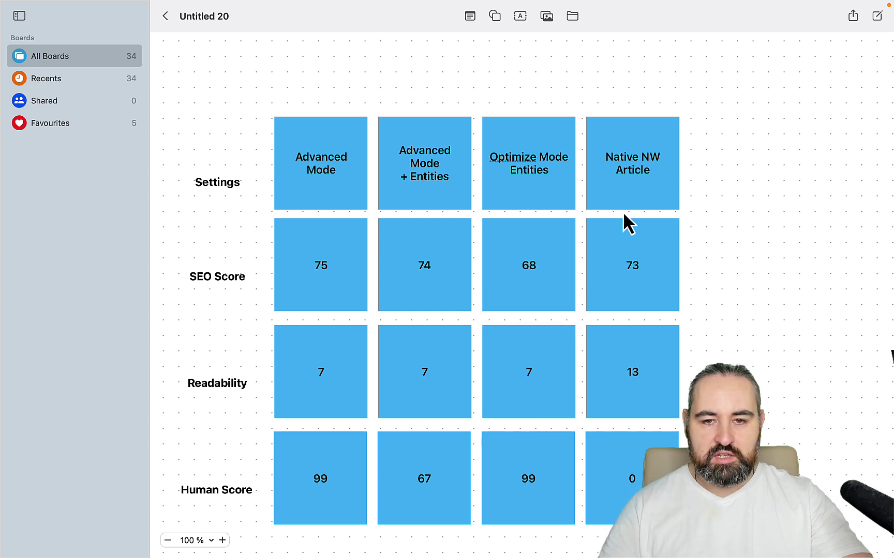
# Shift the Native NW Article column right and copy the Optimize Mode Entities column into the gap.
pyautogui.click(652, 367)
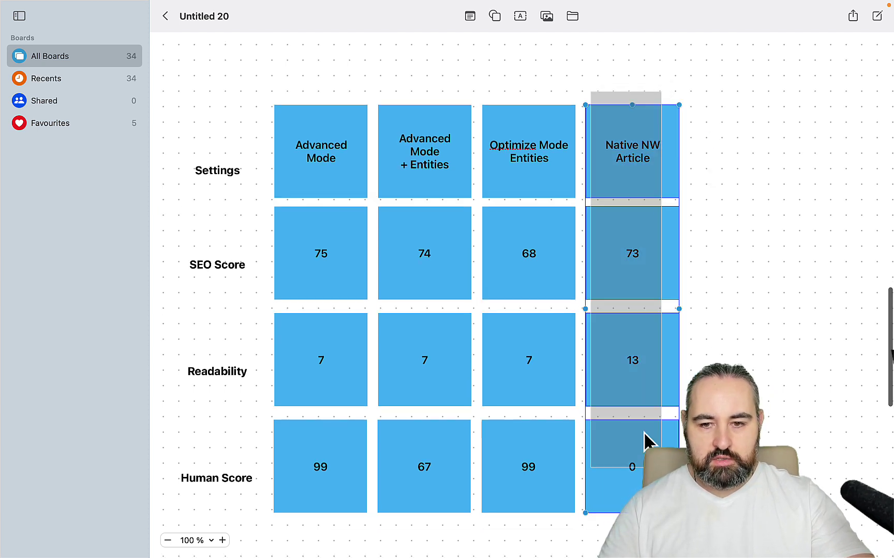
pyautogui.moveTo(644, 439); pyautogui.dragTo(754, 427)
pyautogui.moveTo(505, 92); pyautogui.dragTo(558, 529)
pyautogui.keyDown('alt'); pyautogui.moveTo(511, 483); pyautogui.dragTo(614, 476); pyautogui.keyUp('alt')
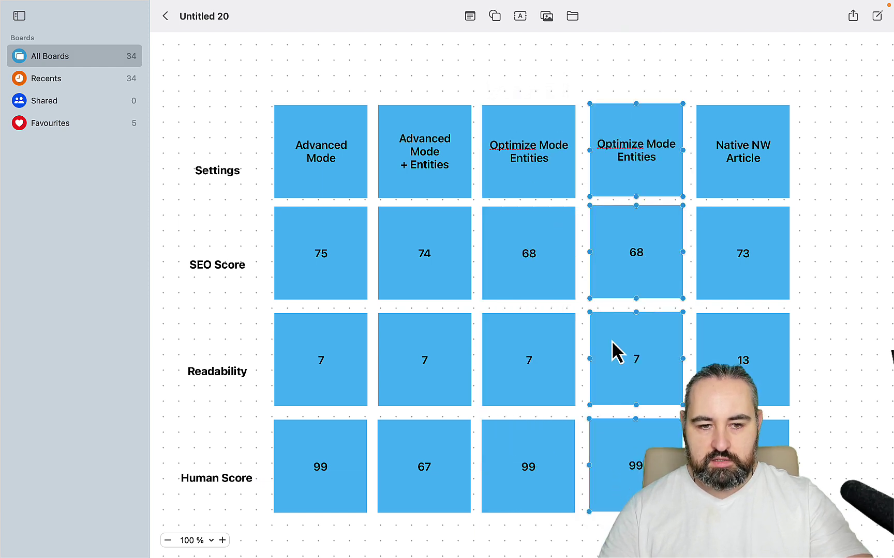
# Append '+ NW' to the copied column's header and select its SEO Score value for editing.
pyautogui.doubleClick(661, 160)
pyautogui.click(665, 163)
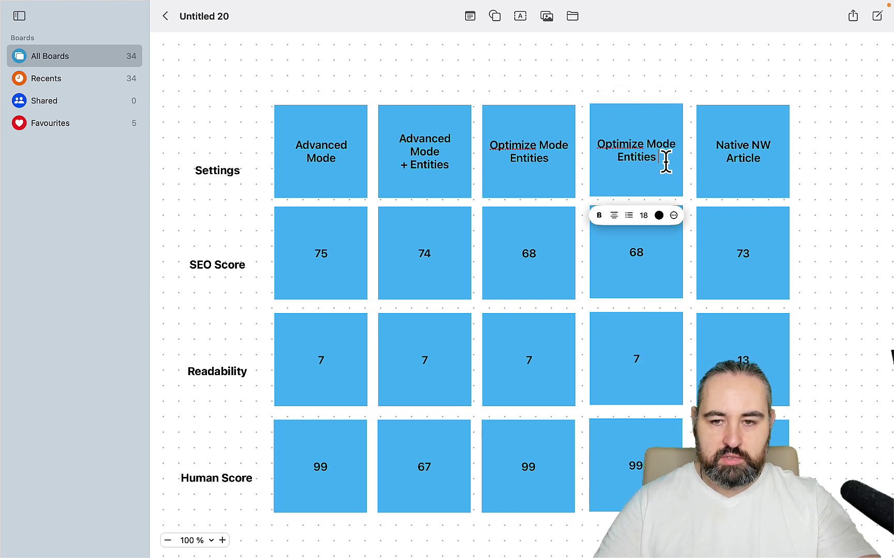
pyautogui.write('+ NW')
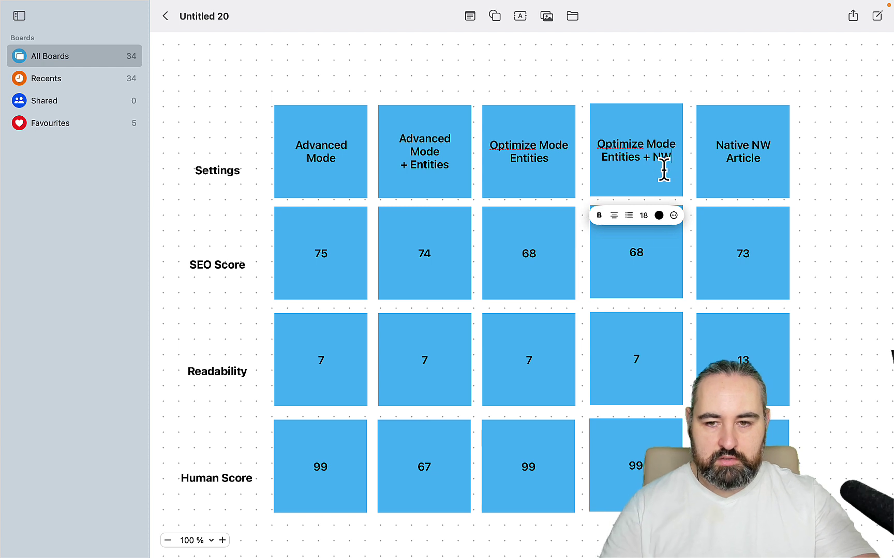
pyautogui.click(641, 257)
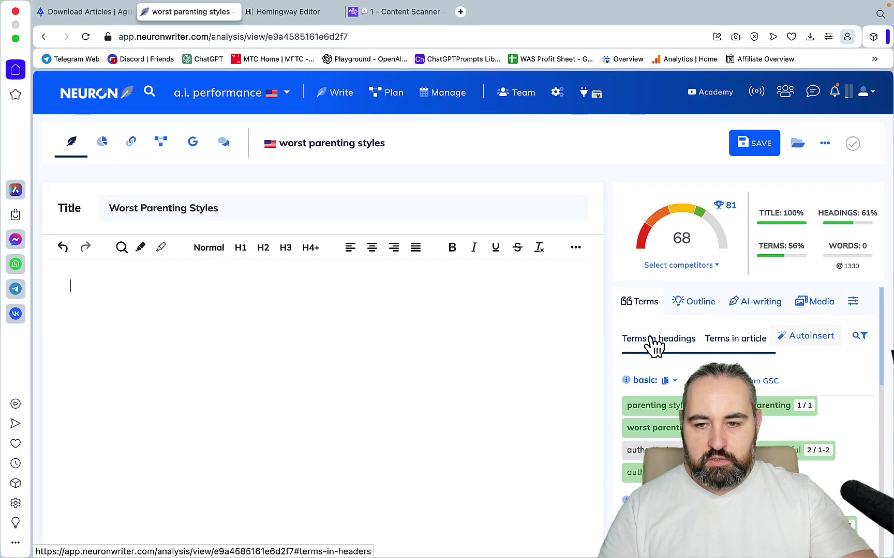
# Paste NeuronWriter's suggested heading terms into its empty editor, then return to Agility Writer's article history.
pyautogui.click(652, 341)
pyautogui.scroll(-10, 745, 393)
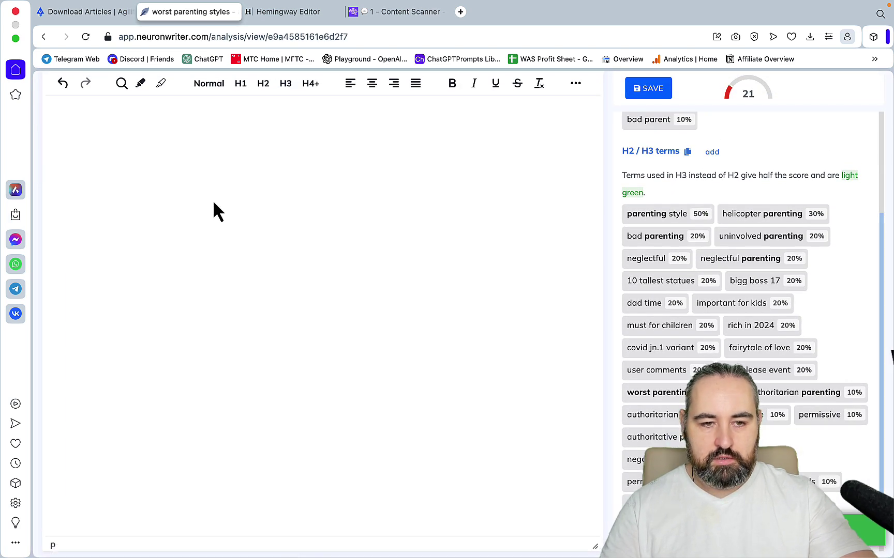
pyautogui.click(191, 196)
pyautogui.press('super+v')
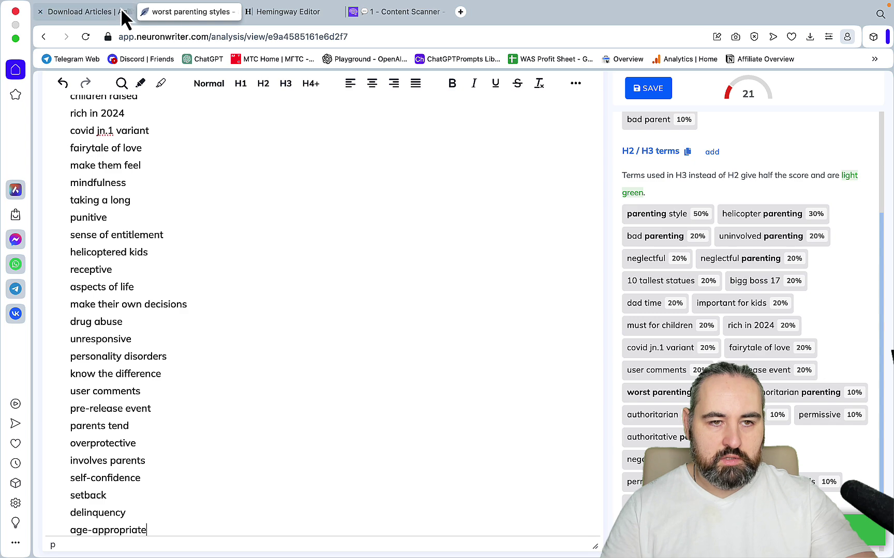
pyautogui.click(102, 13)
pyautogui.click(524, 510)
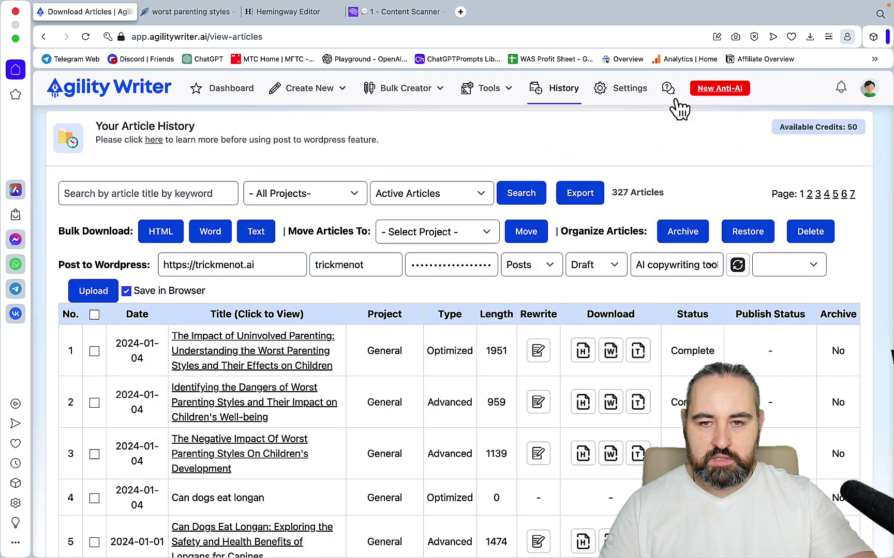
# Create a new Optimize Mode article for 'worst parenting styles' for 4 credits, then return to Freeform.
pyautogui.moveTo(339, 93)
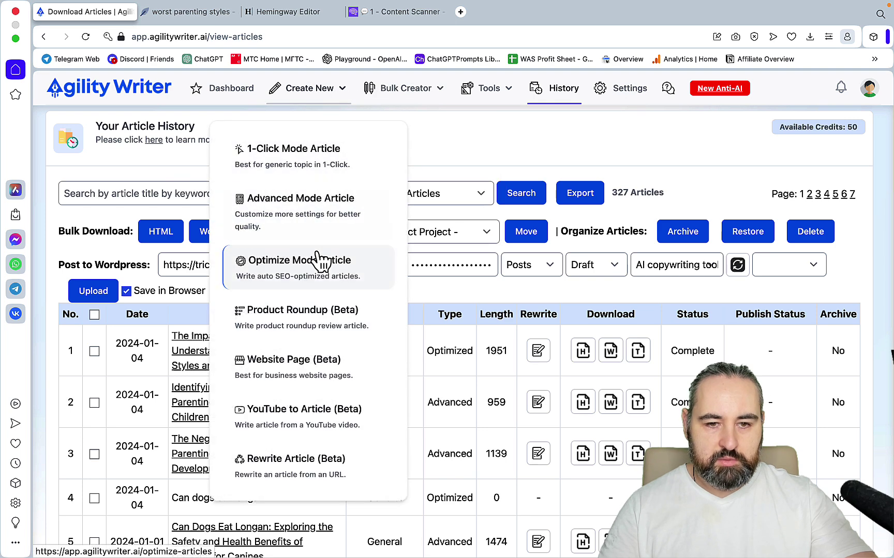
pyautogui.click(314, 272)
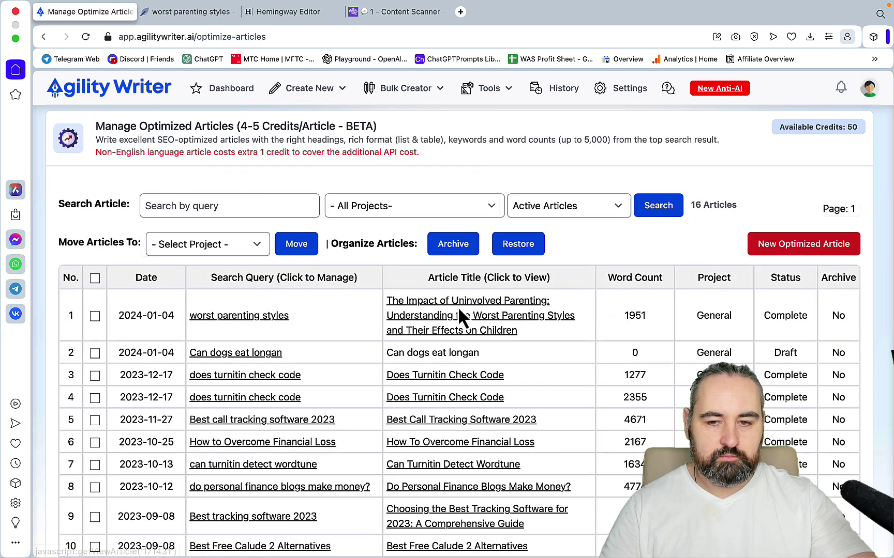
pyautogui.click(792, 253)
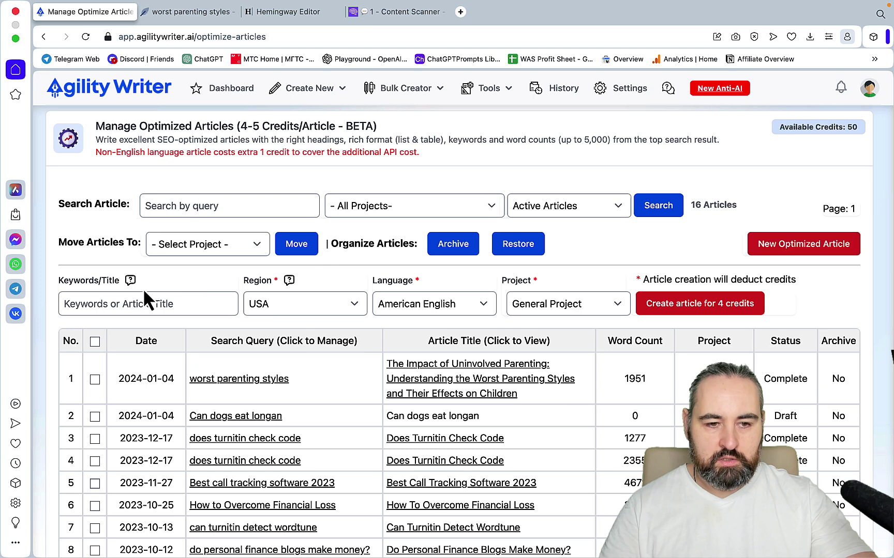
pyautogui.click(125, 304)
pyautogui.write('worst parenting styles')
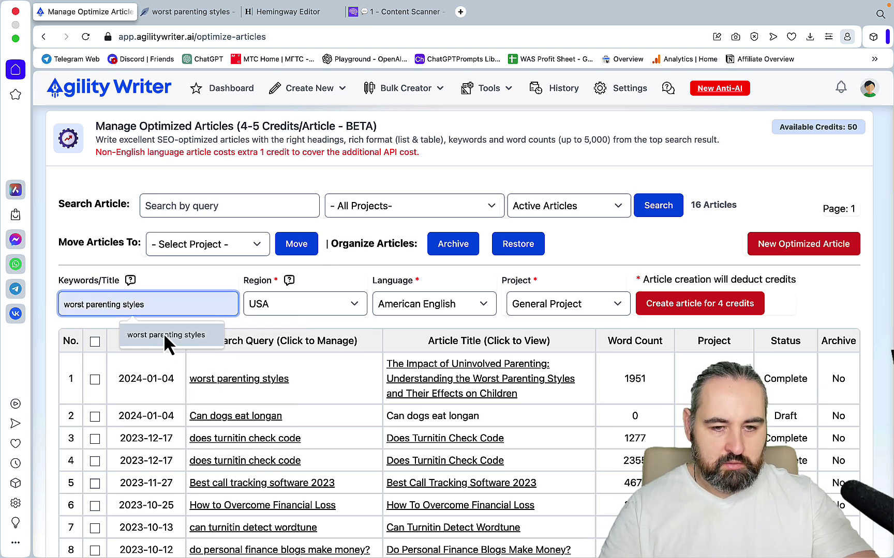
pyautogui.click(166, 336)
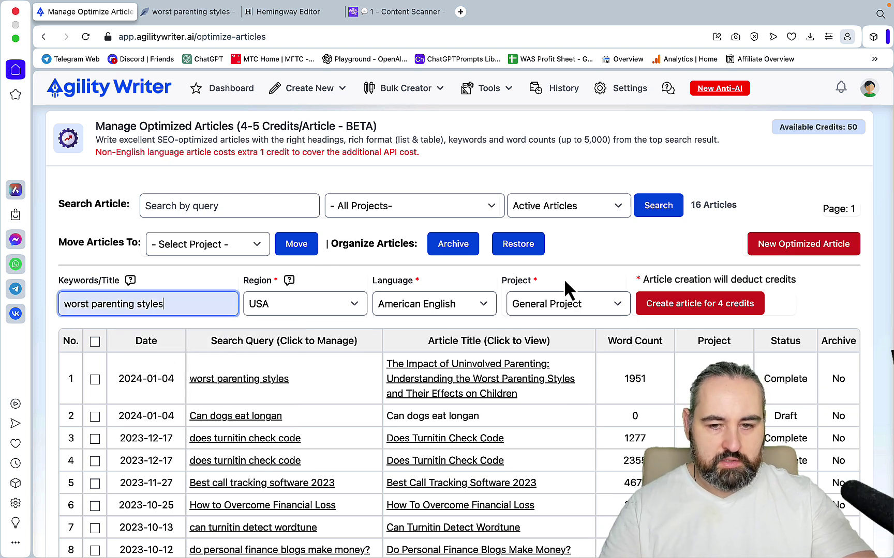
pyautogui.click(671, 311)
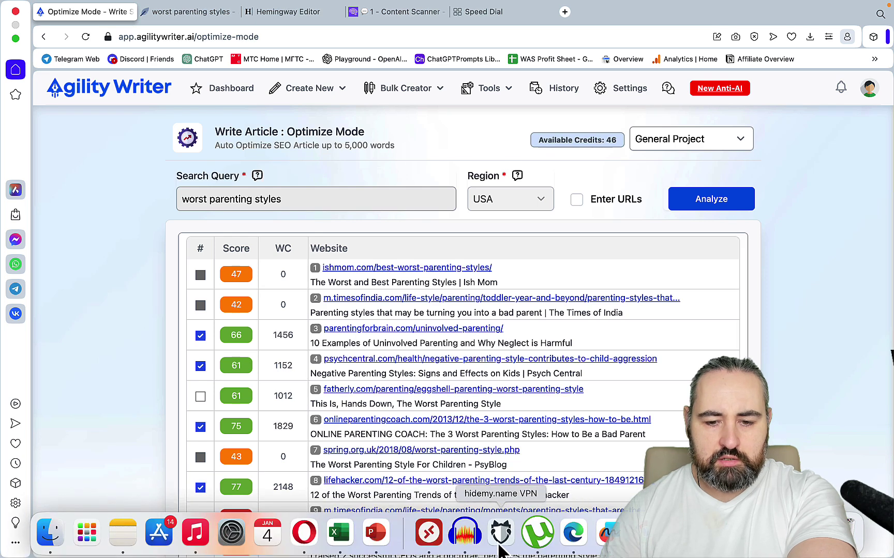
pyautogui.click(600, 534)
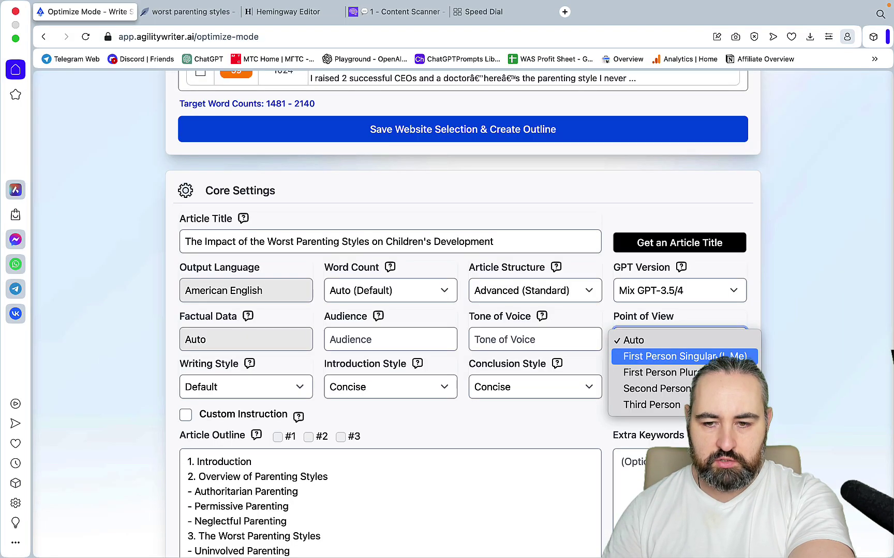
# Set the point of view to first person singular and the GPT version to Full GPT-4.
pyautogui.click(724, 356)
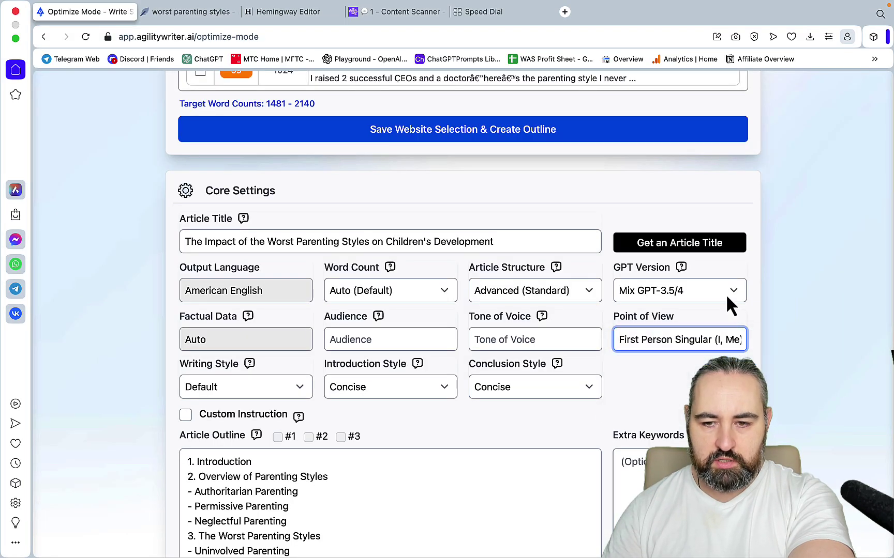
pyautogui.click(727, 291)
pyautogui.click(712, 308)
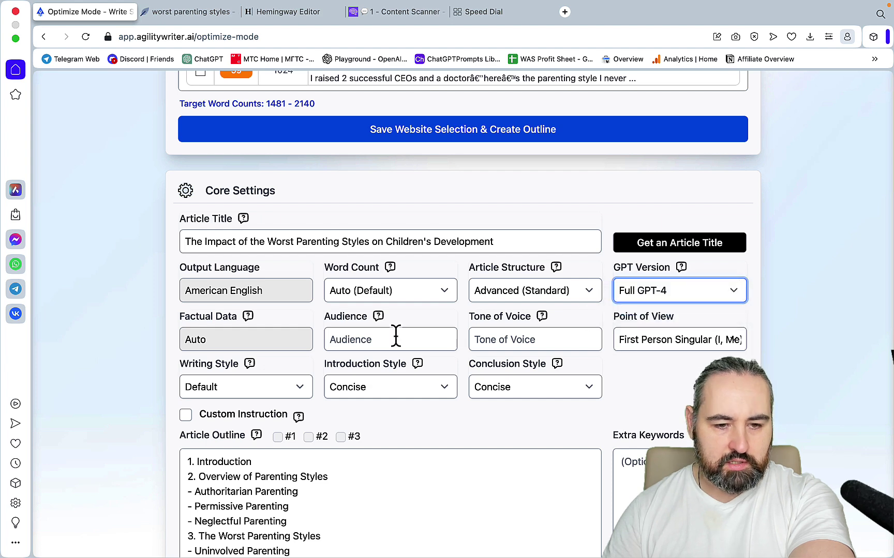
pyautogui.scroll(-4, 395, 335)
# Paste the NeuronWriter keyword list into Extra Keywords and add the article to the writing queue.
pyautogui.click(633, 303)
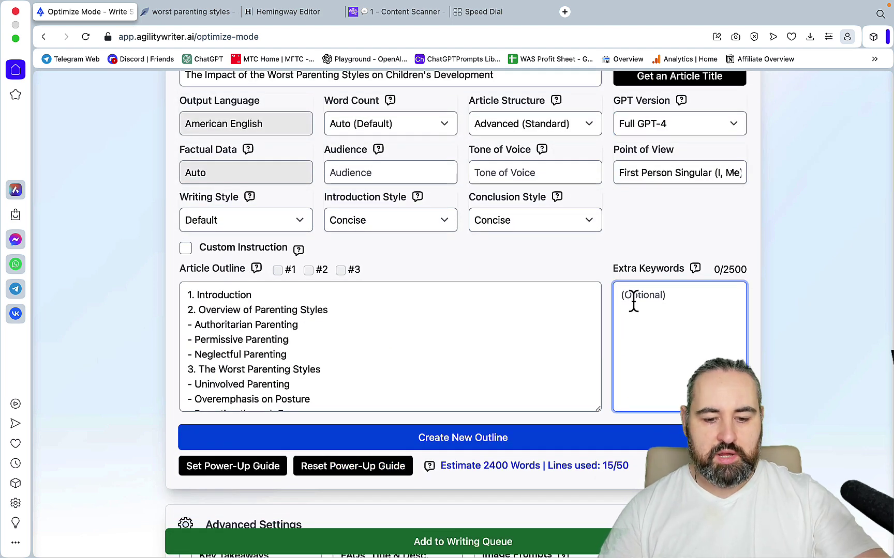
pyautogui.hotkey('ctrl', 'v')
pyautogui.scroll(-3, 449, 301)
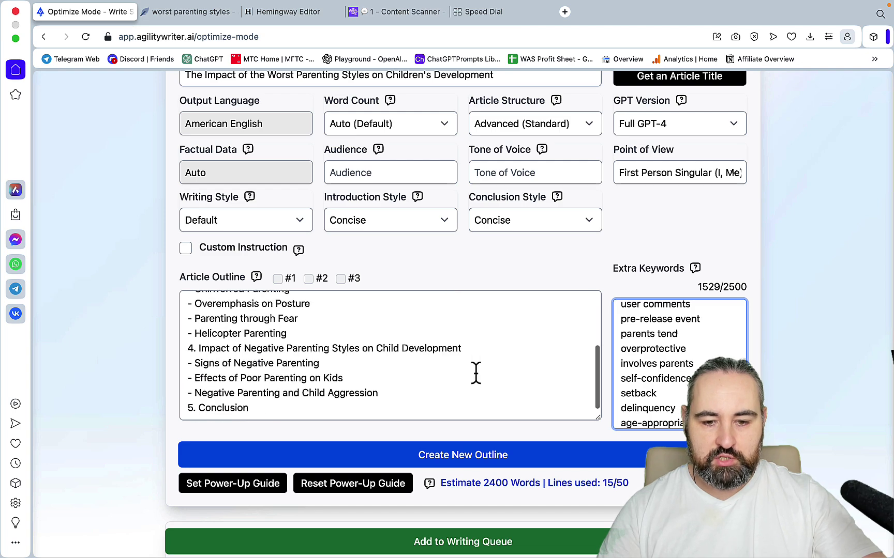
pyautogui.scroll(-3, 475, 372)
pyautogui.scroll(-2, 493, 436)
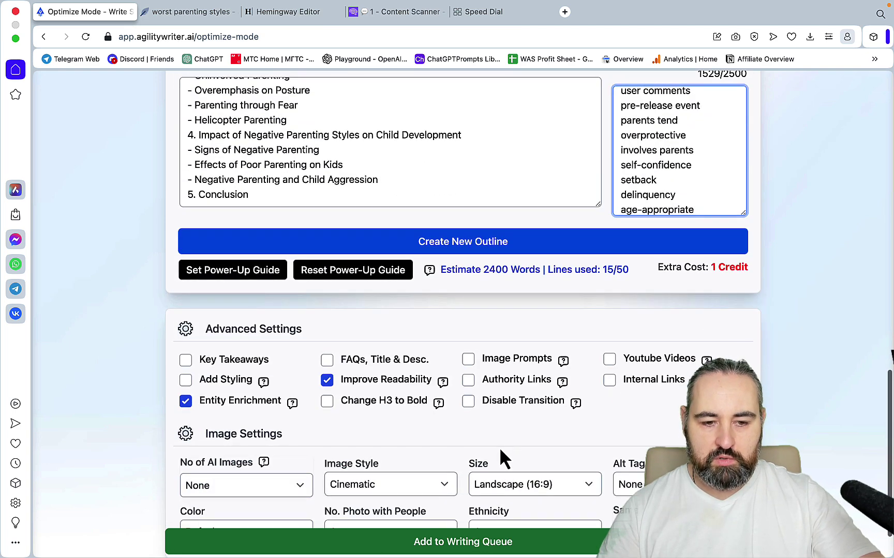
pyautogui.scroll(-2, 503, 459)
pyautogui.click(478, 543)
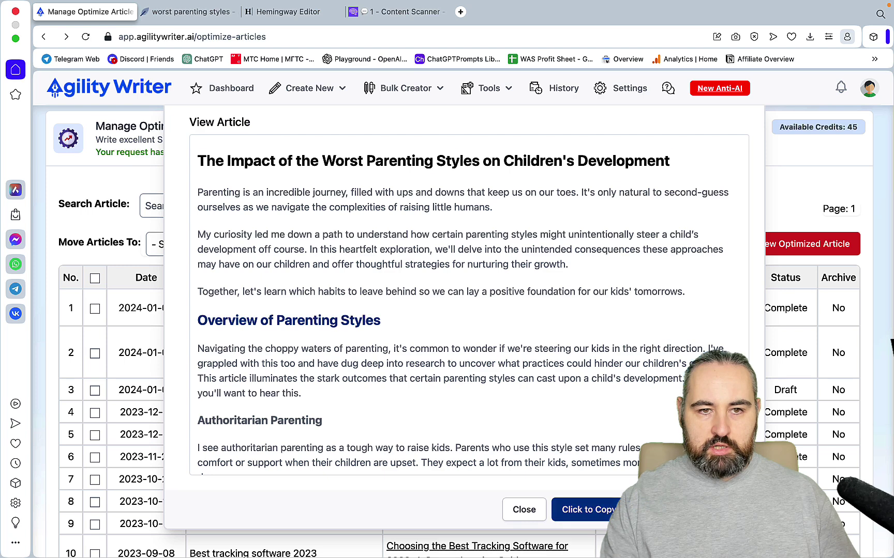
# Paste the finished article into NeuronWriter's worst parenting styles editor, which scores it 77.
pyautogui.press('super+a')
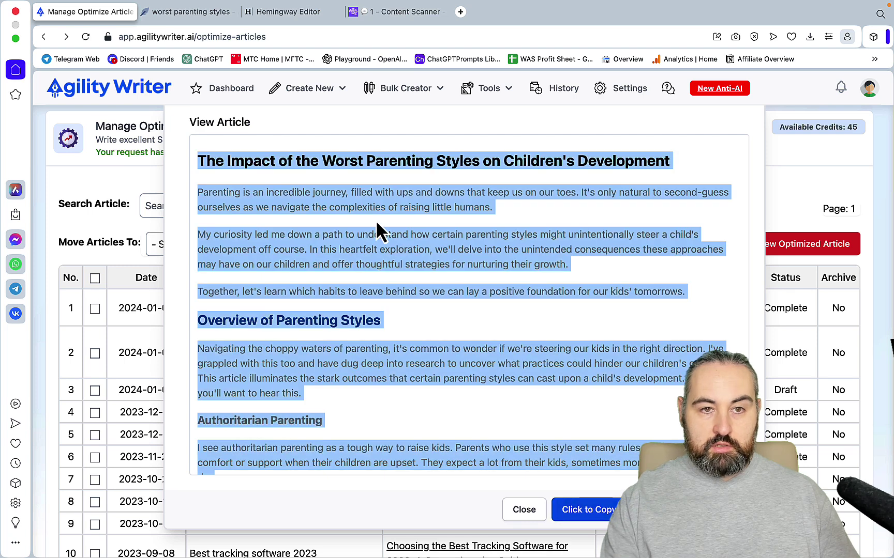
pyautogui.click(192, 13)
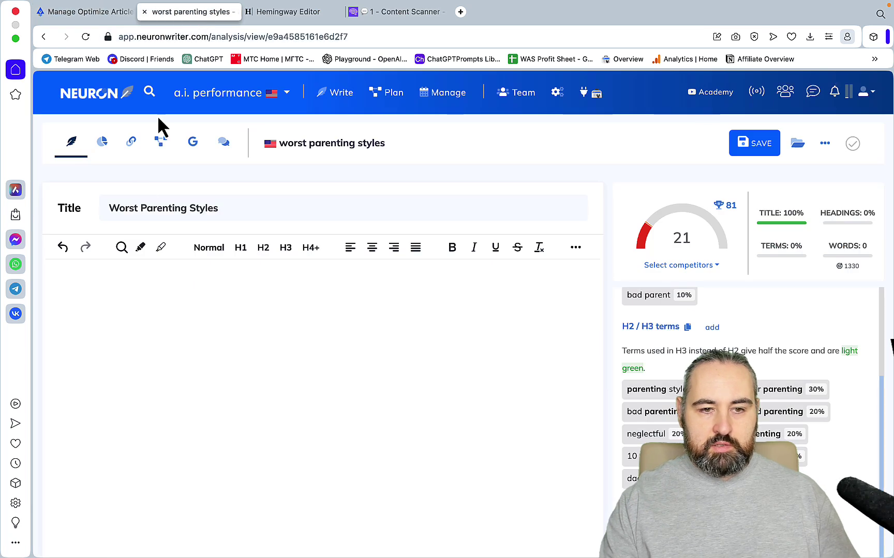
pyautogui.click(125, 273)
pyautogui.press('super+v')
pyautogui.scroll(10, 228, 336)
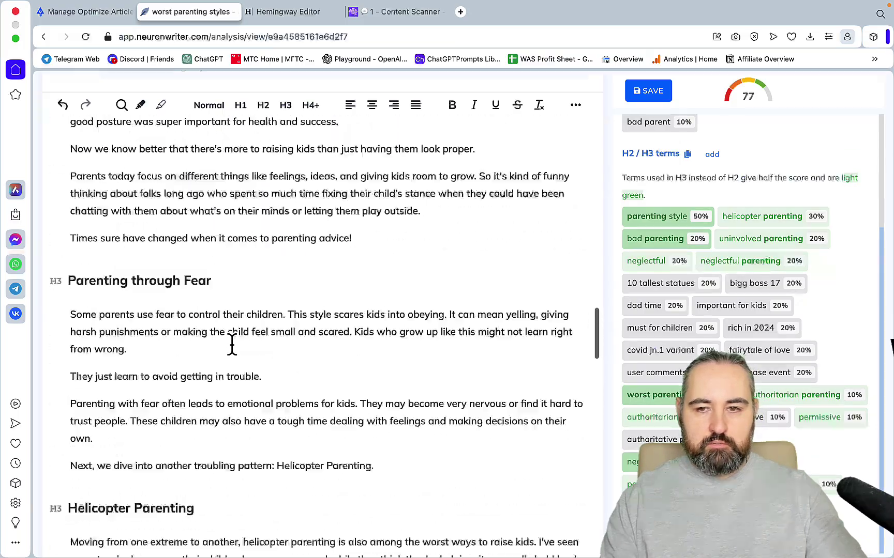
pyautogui.scroll(15, 232, 344)
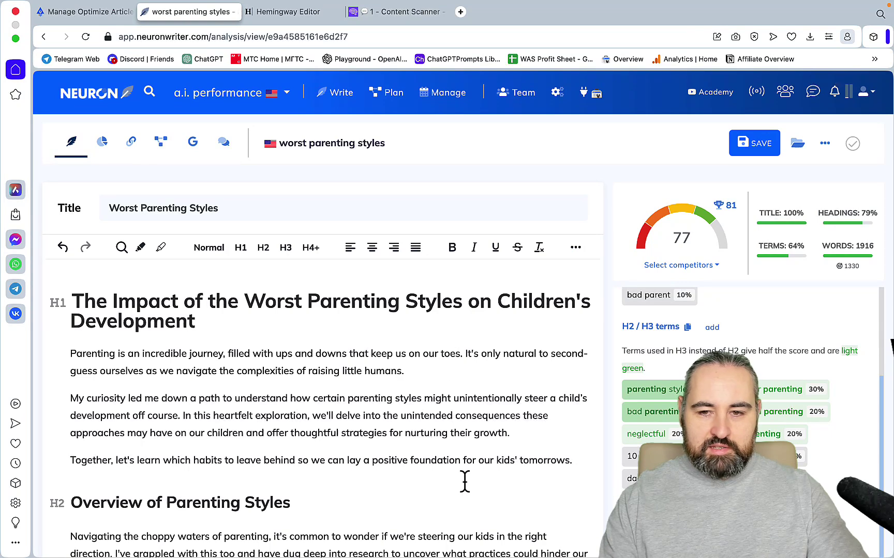
# Enter 77 as the Optimize Mode Entities + NW SEO Score on the Freeform board.
pyautogui.click(479, 537)
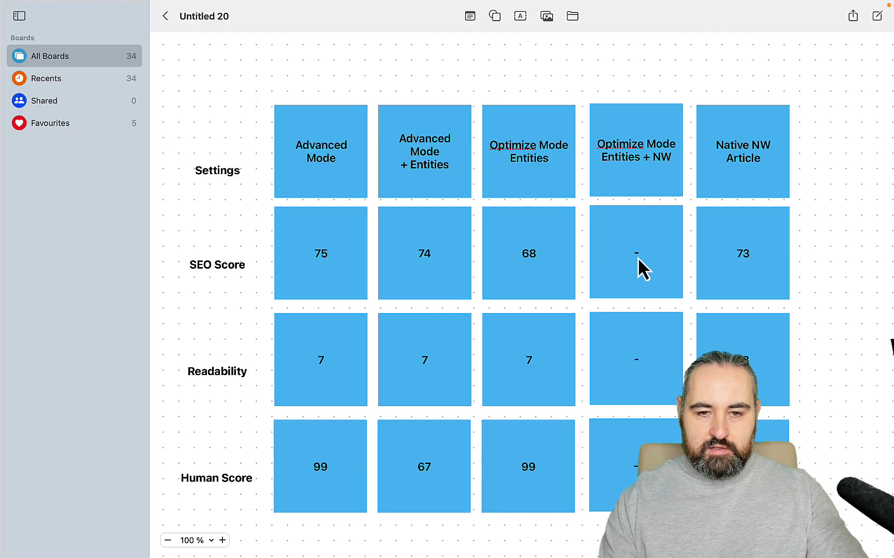
pyautogui.click(638, 257)
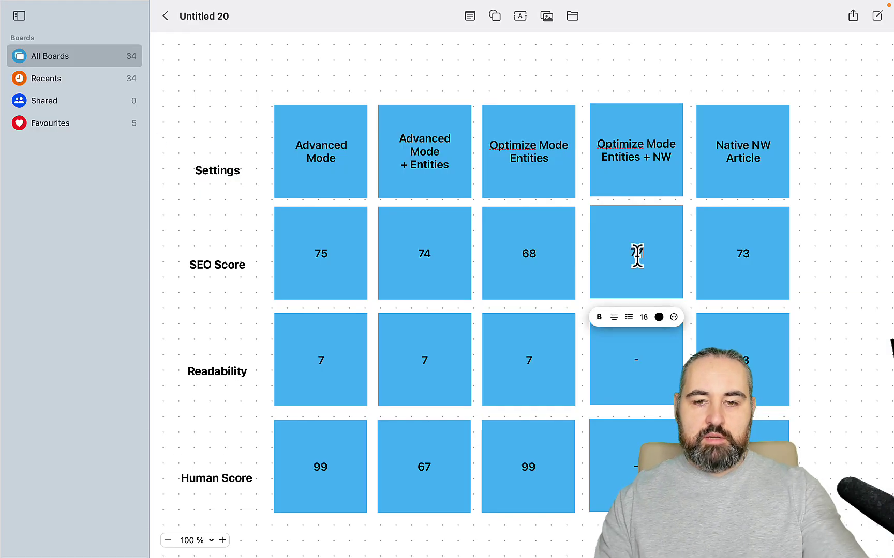
pyautogui.write('77')
pyautogui.press('Escape')
pyautogui.press('super+Tab')
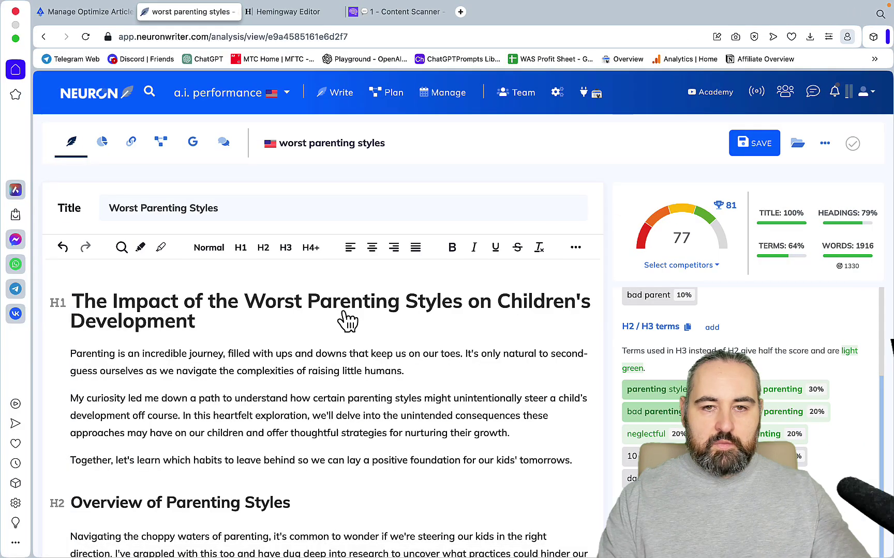
pyautogui.click(389, 18)
# Scan the pasted article in Originality.ai, which rates it 37% original.
pyautogui.click(302, 328)
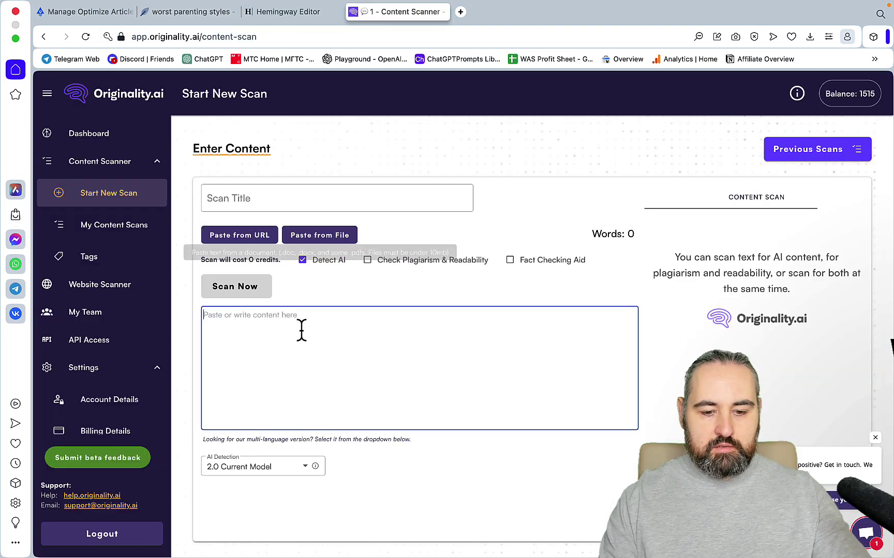
pyautogui.press('super+v')
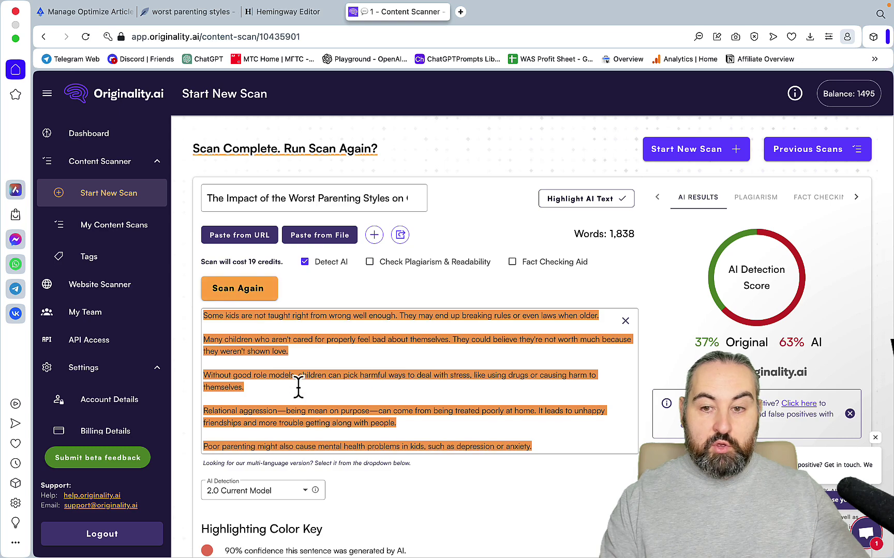
pyautogui.scroll(-3, 295, 389)
pyautogui.scroll(5, 299, 388)
pyautogui.scroll(15, 299, 388)
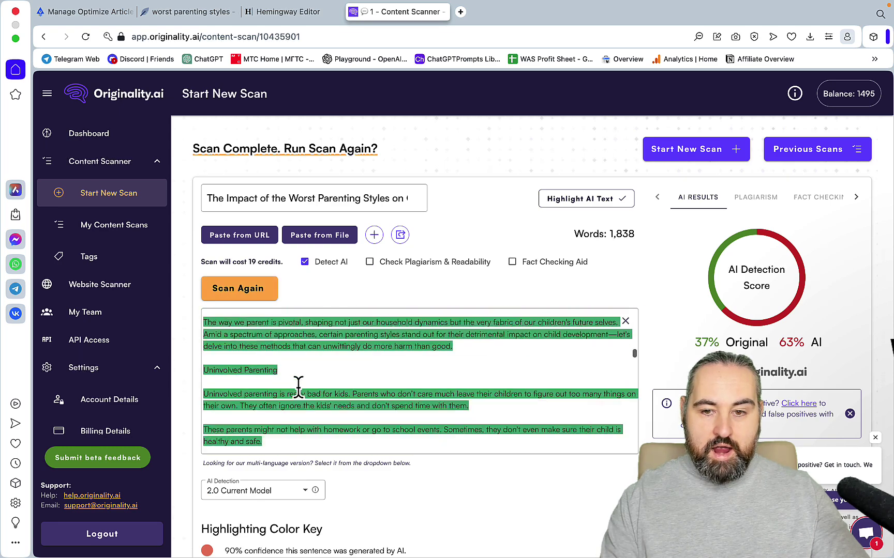
# Record 37 as the column's Human Score on the Freeform board.
pyautogui.moveTo(411, 552)
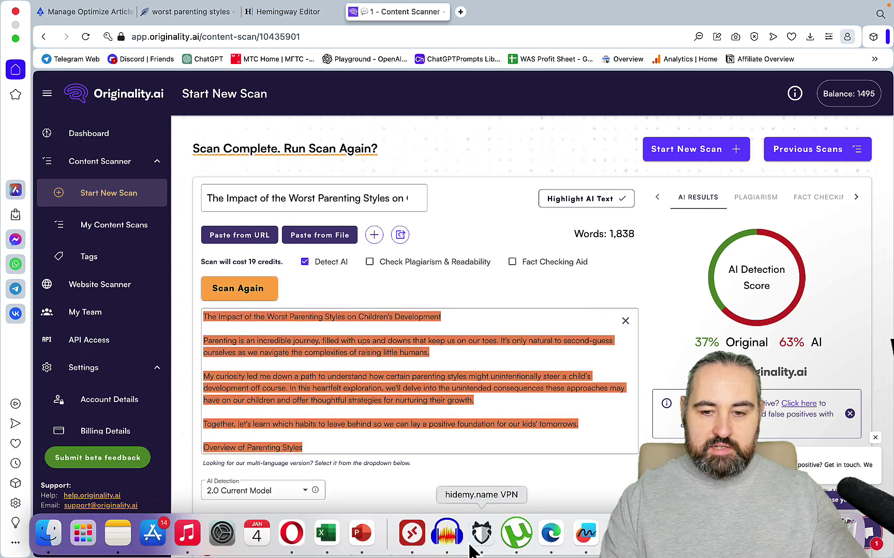
pyautogui.click(579, 541)
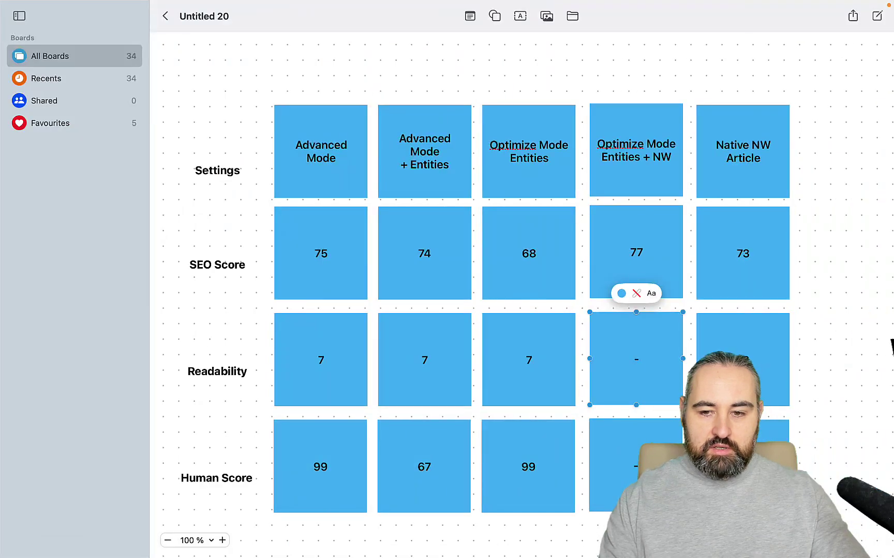
pyautogui.doubleClick(635, 469)
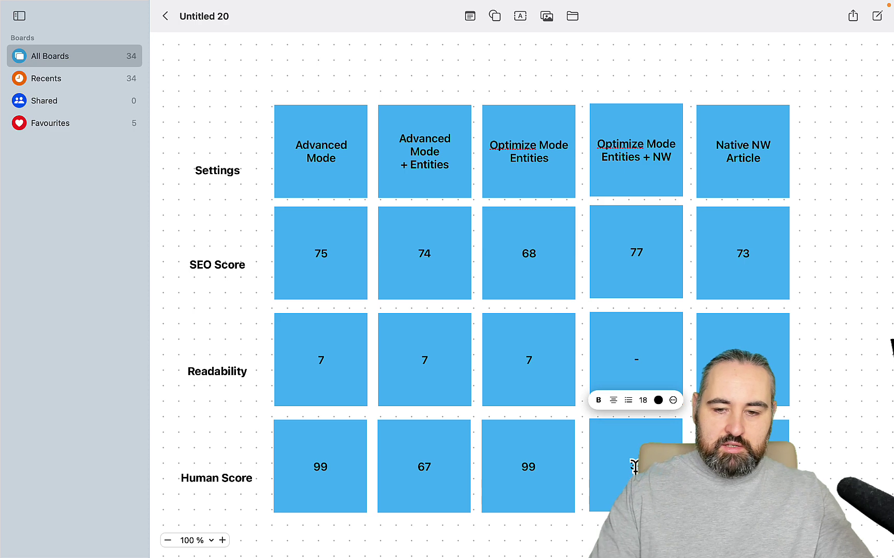
pyautogui.write('37')
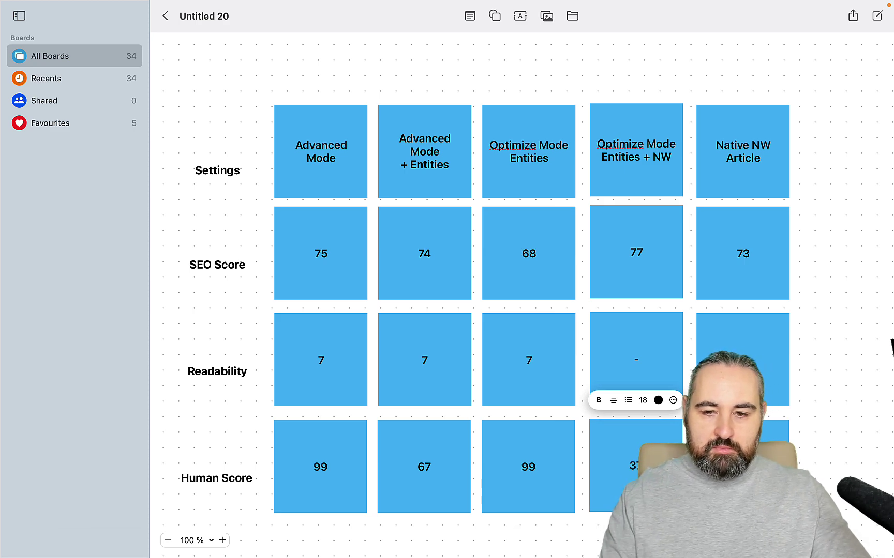
pyautogui.moveTo(551, 533)
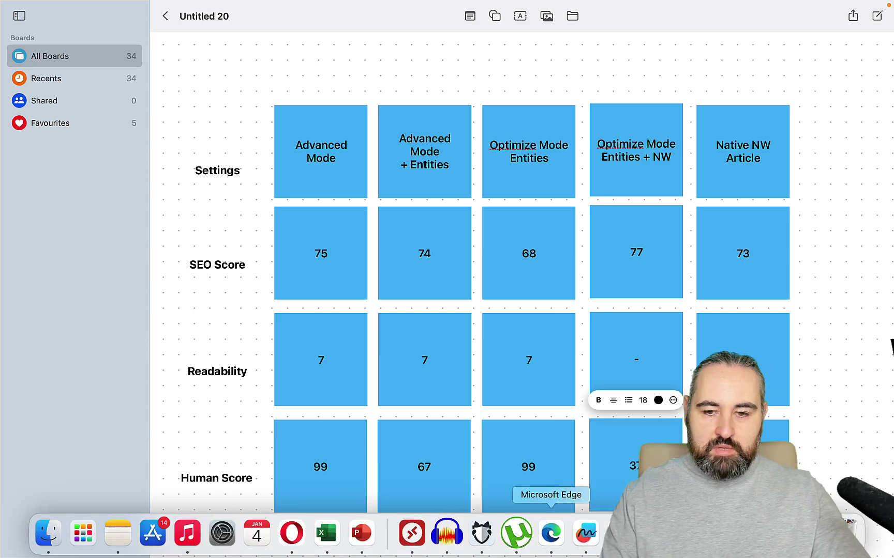
pyautogui.click(291, 532)
# Paste the article into Hemingway Editor to get its Grade 8 readability.
pyautogui.click(288, 13)
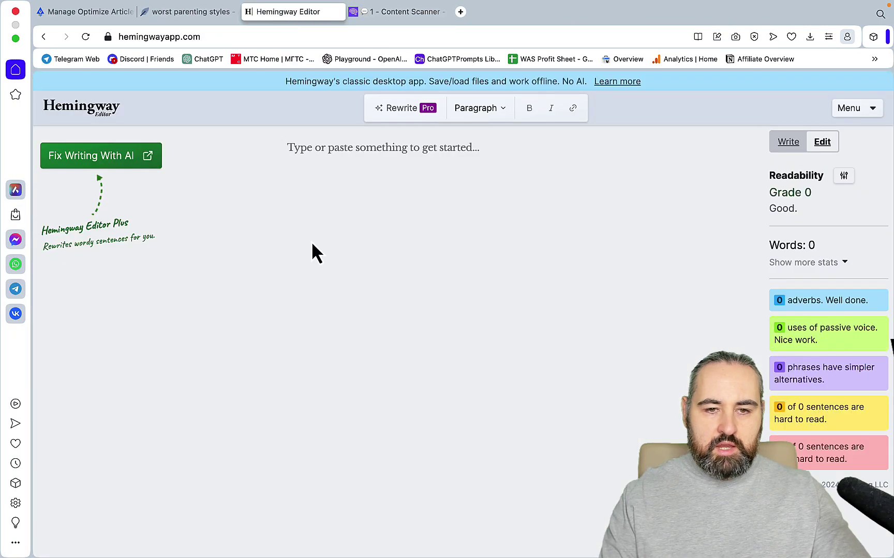
pyautogui.click(296, 149)
pyautogui.press('super+v')
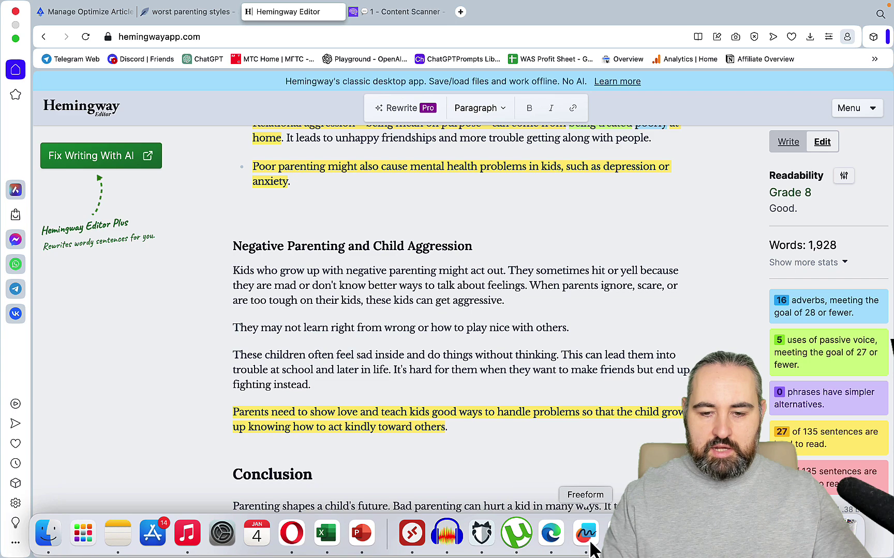
# Replace the dash in the Freeform Readability note with 8.
pyautogui.click(593, 549)
pyautogui.doubleClick(641, 362)
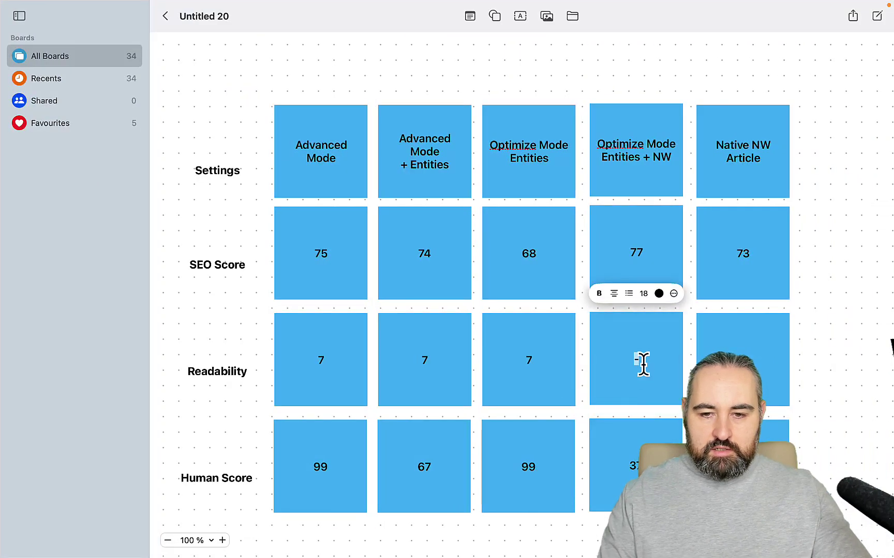
pyautogui.write('8')
pyautogui.click(850, 374)
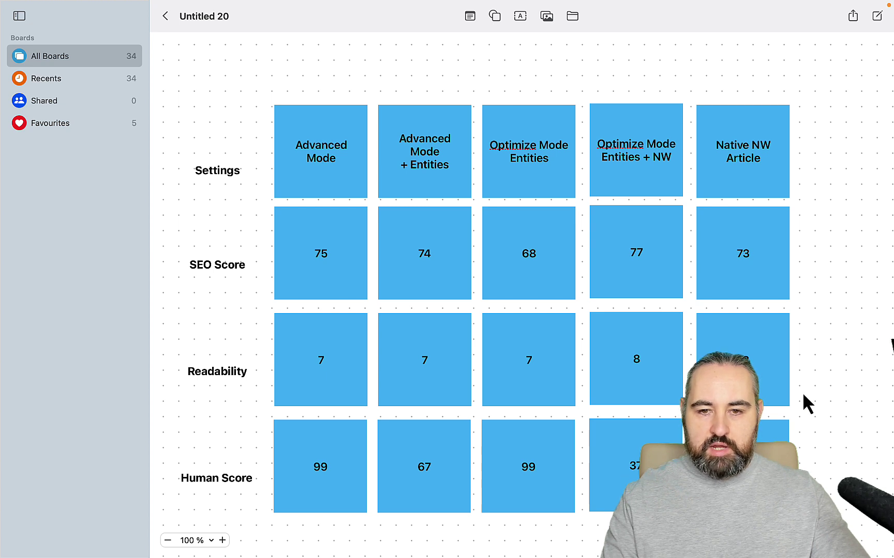
pyautogui.scroll(-2, 806, 384)
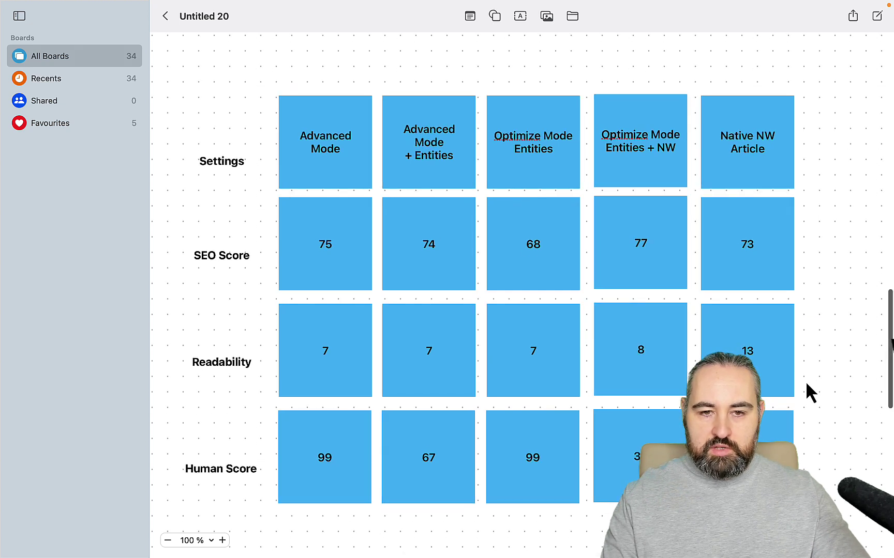
pyautogui.scroll(1, 805, 381)
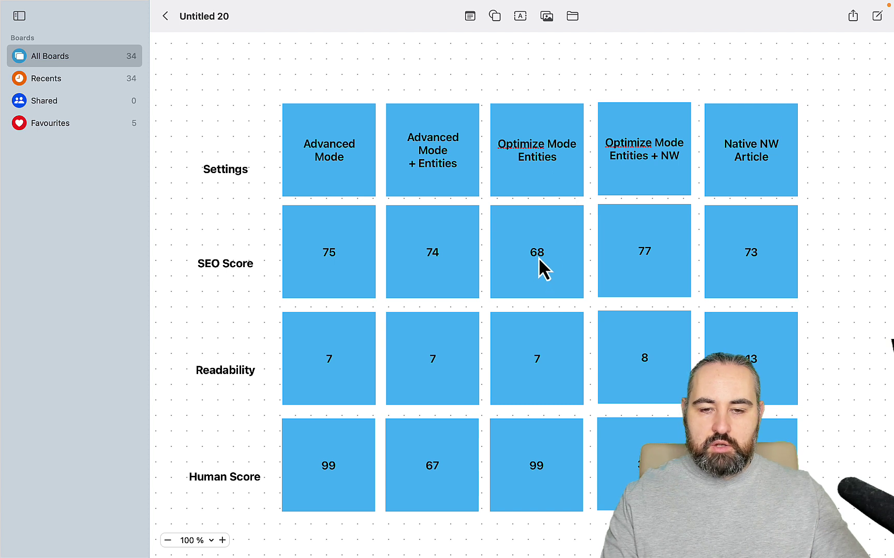
pyautogui.click(545, 256)
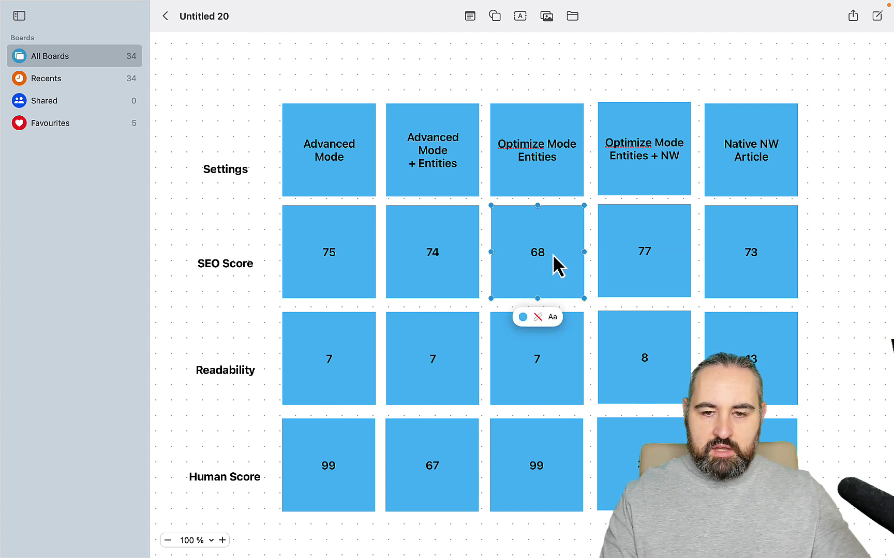